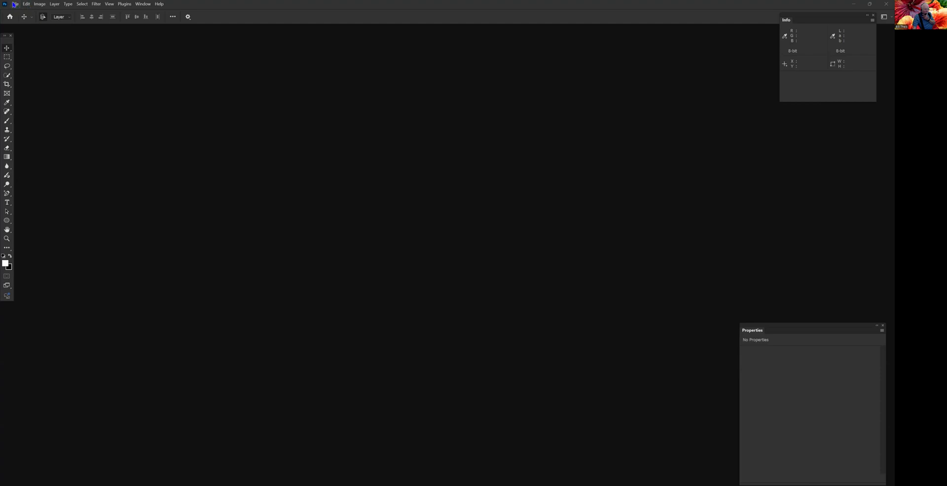
- Open the recent raw file _3090146.ORF and set its profile to Adobe Color
left_click(13, 4)
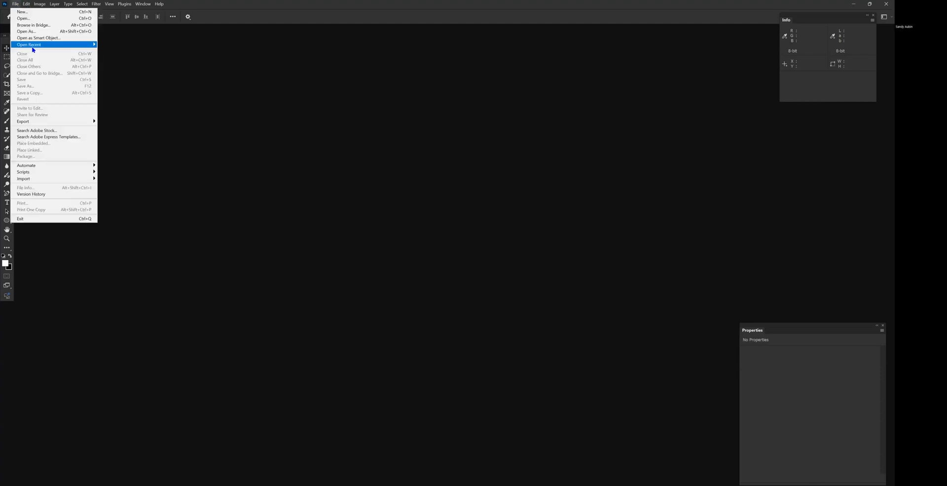
mouse_move(33, 49)
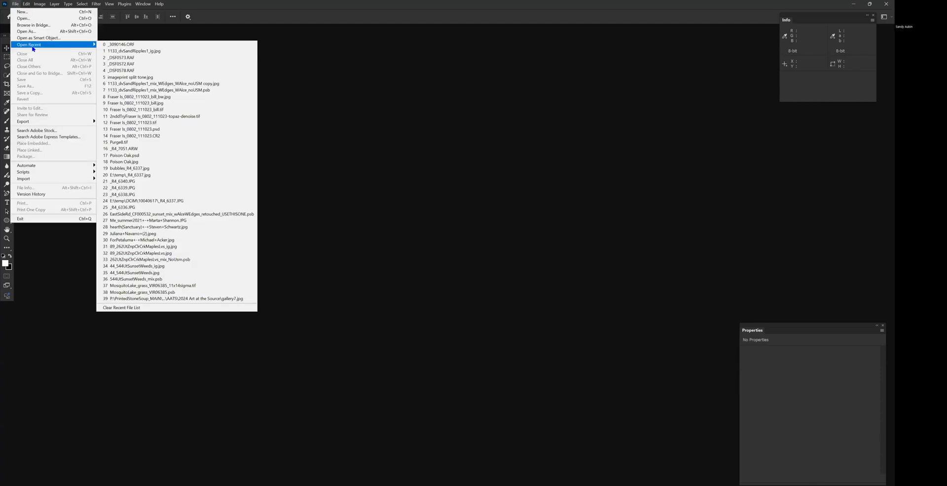
left_click(114, 45)
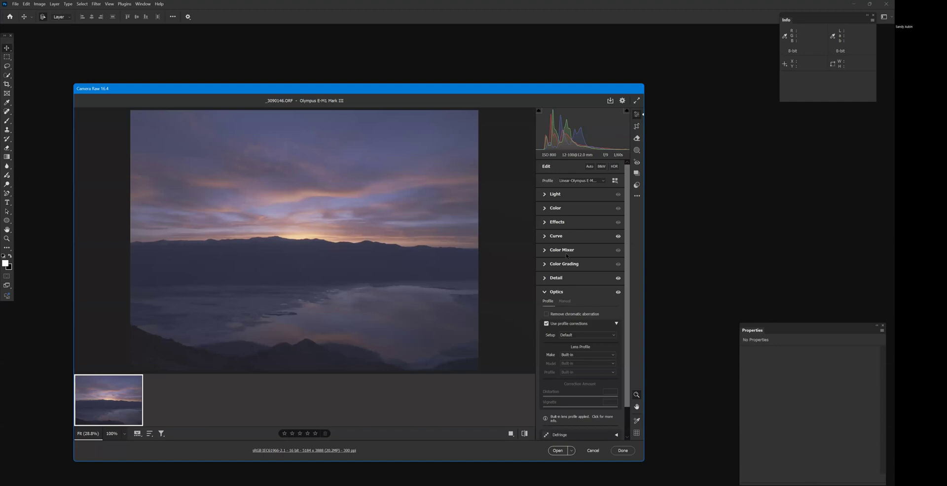
left_click(600, 181)
left_click(597, 198)
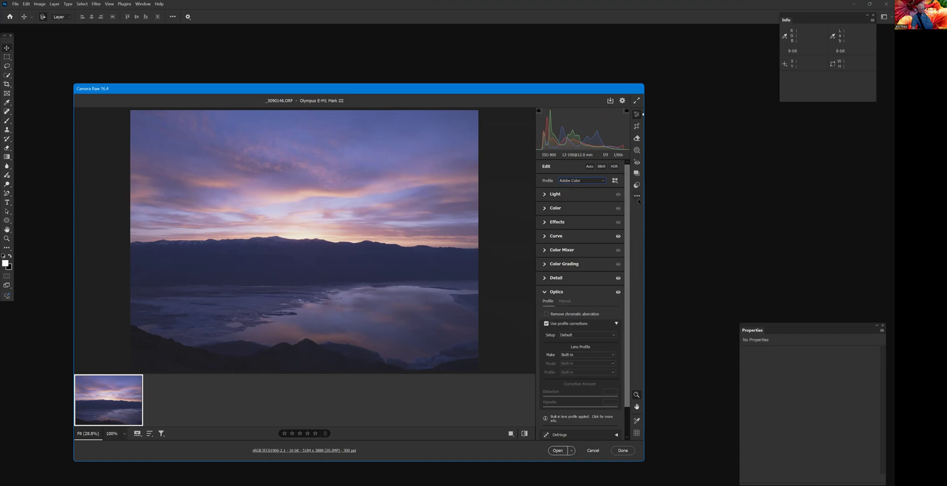
- Try to import the Linear-OlympusE-M1MarkIII.zip package through the preset options
key("shift+p")
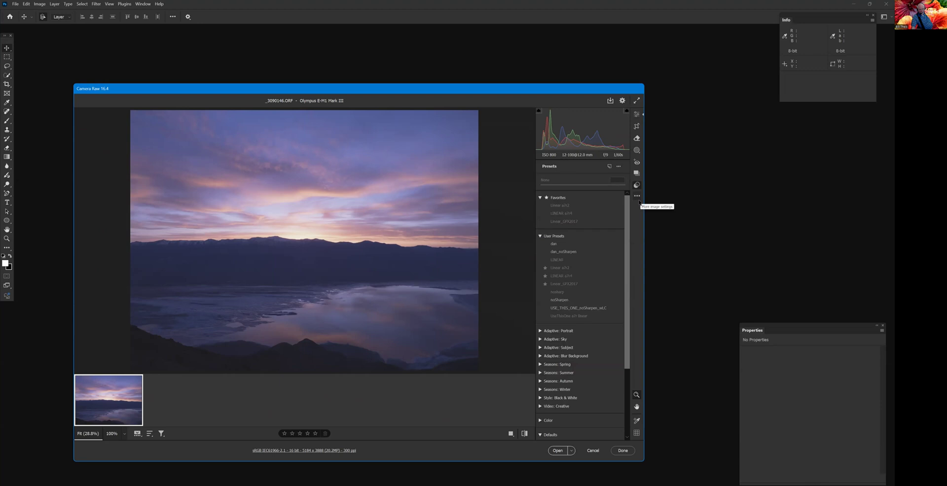
left_click(619, 167)
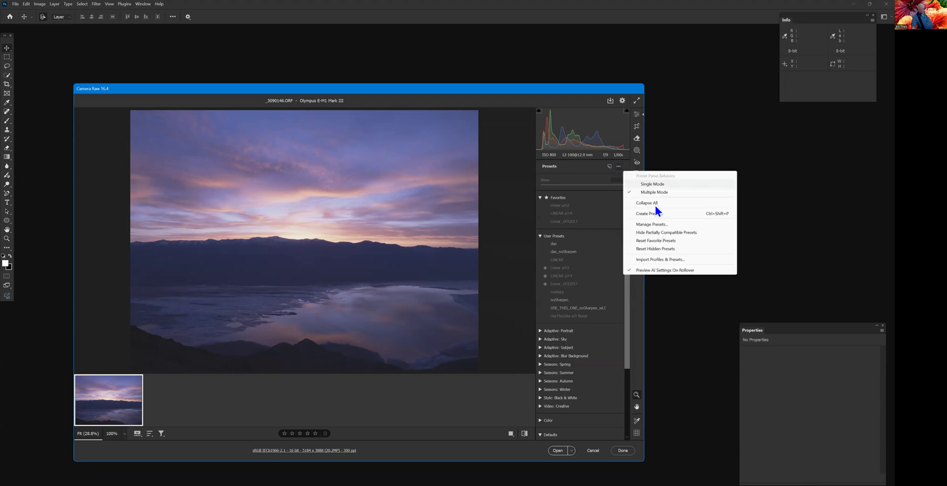
left_click(669, 260)
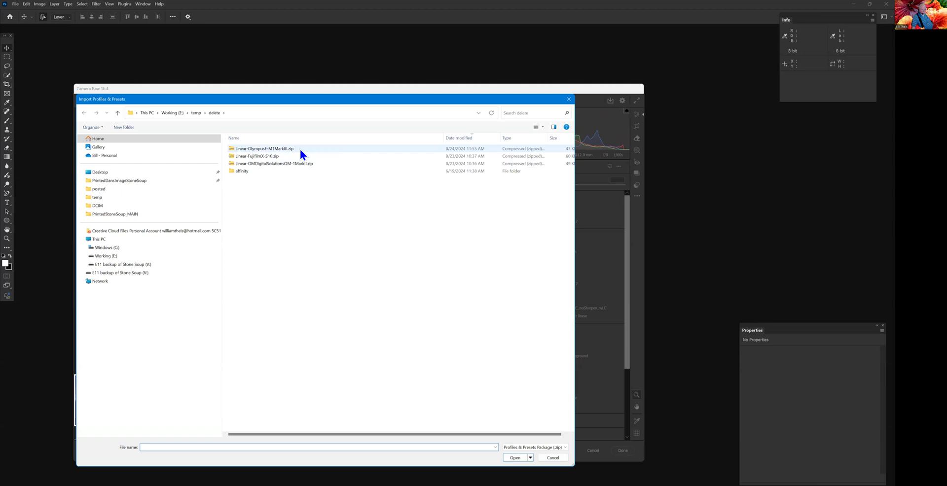
left_click(300, 147)
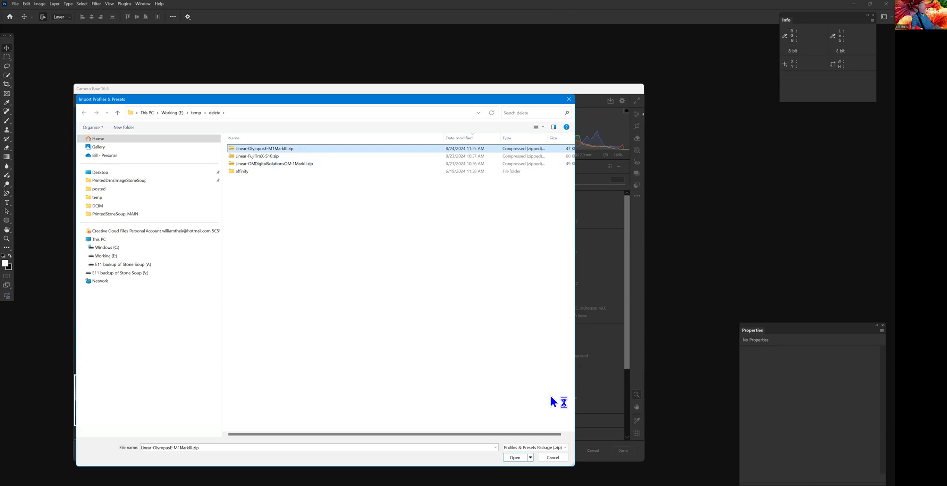
left_click(515, 457)
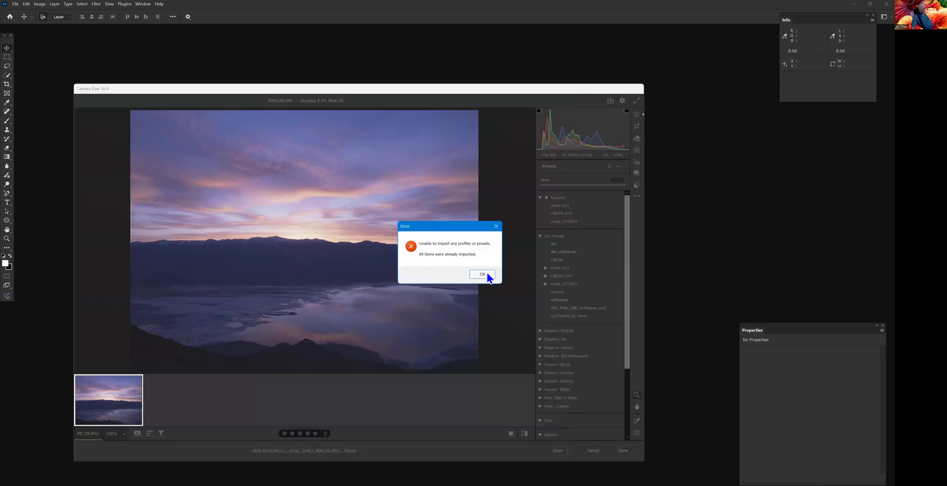
left_click(485, 277)
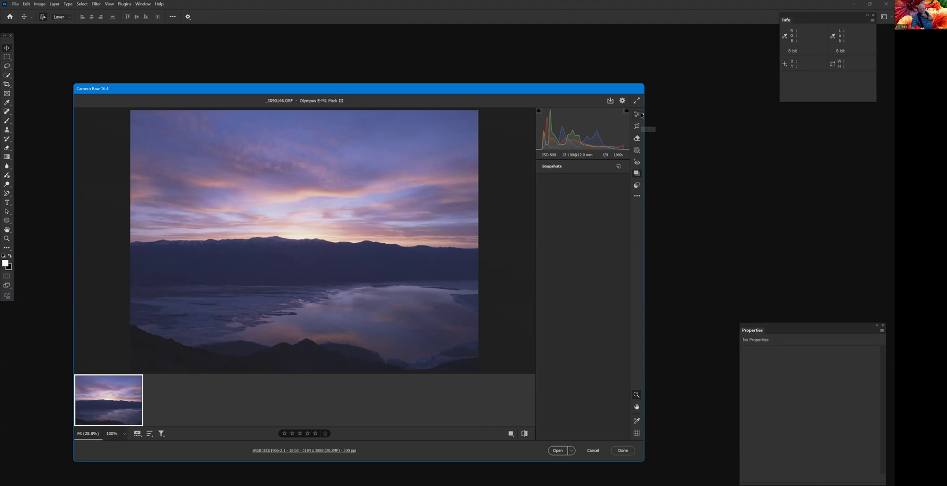
- Browse the raw profiles and apply the Linear-Olympus E-M1 Mark III profile to the photo
left_click(638, 115)
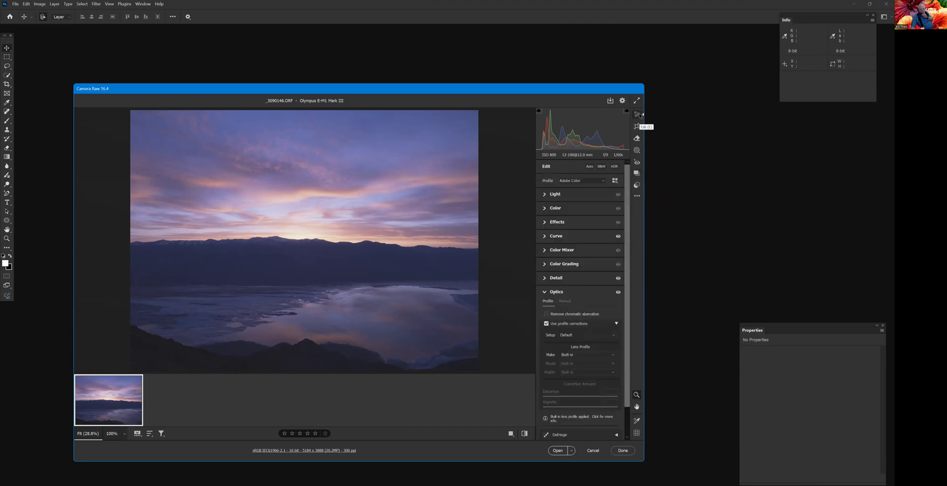
left_click(604, 182)
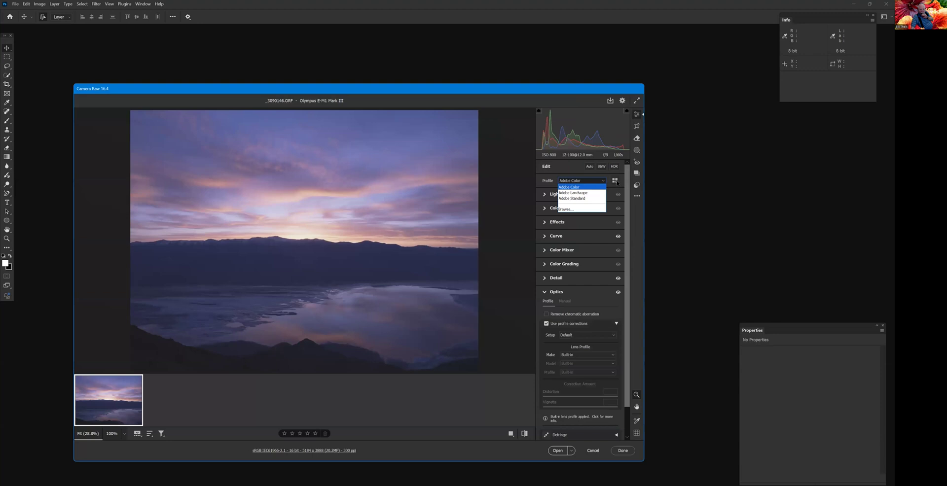
left_click(617, 183)
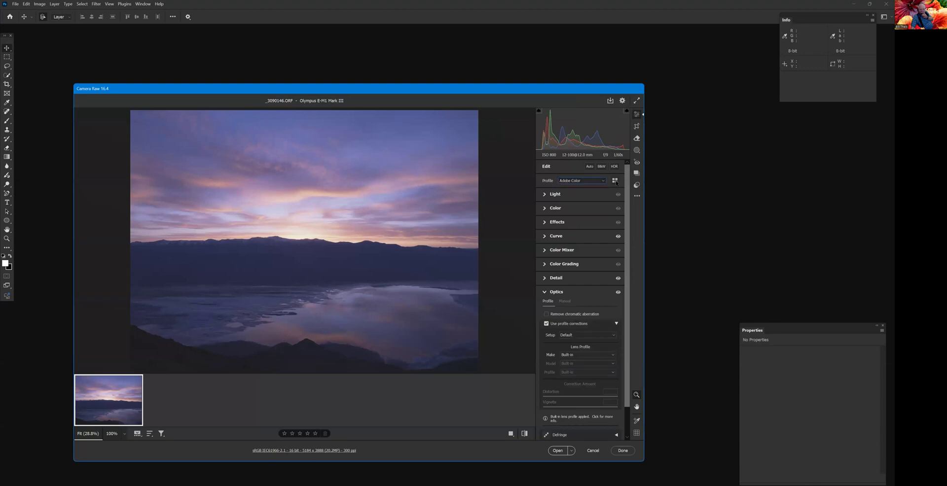
left_click(615, 181)
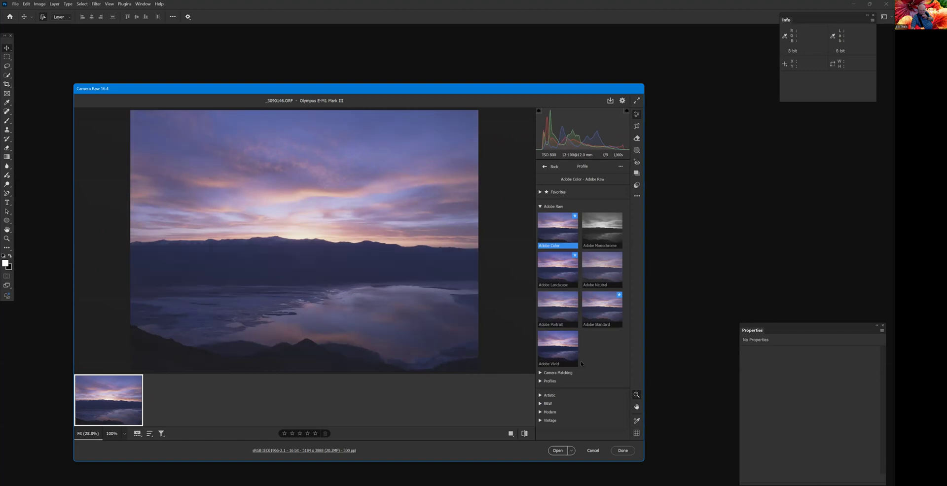
left_click(542, 373)
scroll(579, 345, "down", 3)
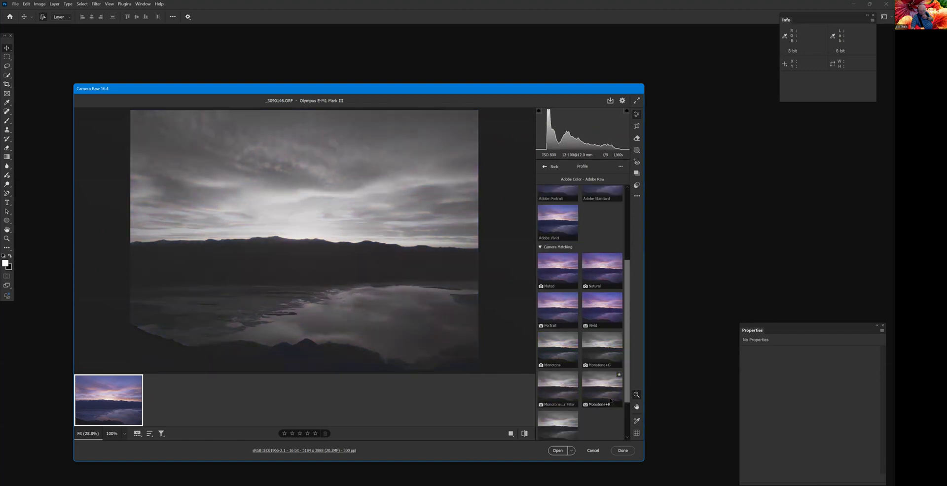
scroll(592, 401, "down", 2)
left_click(539, 394)
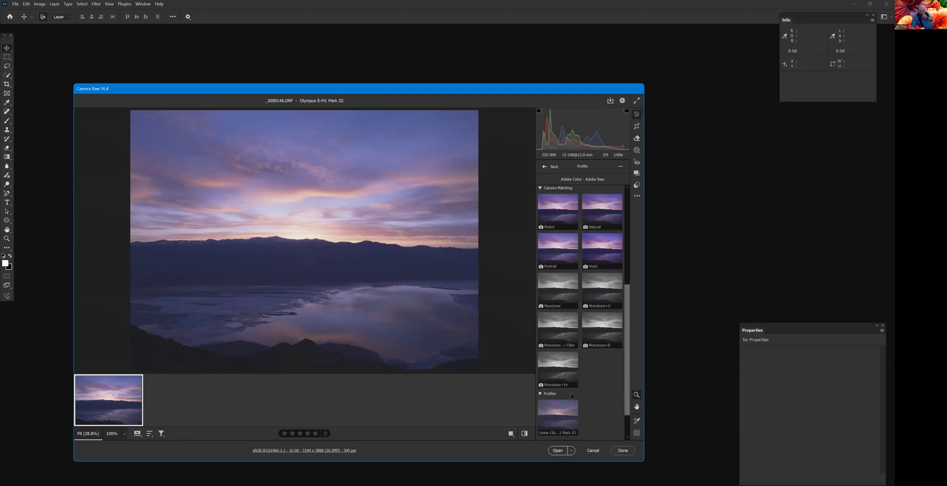
scroll(592, 382, "down", 2)
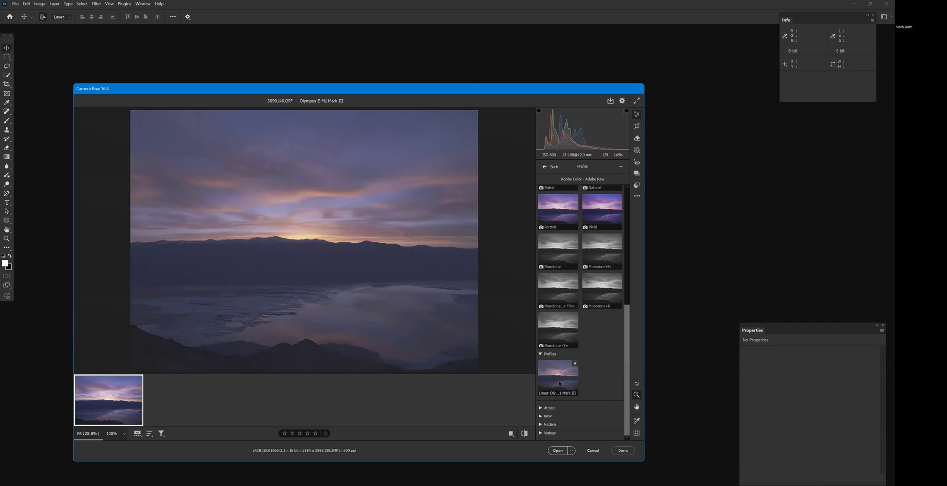
left_click(560, 383)
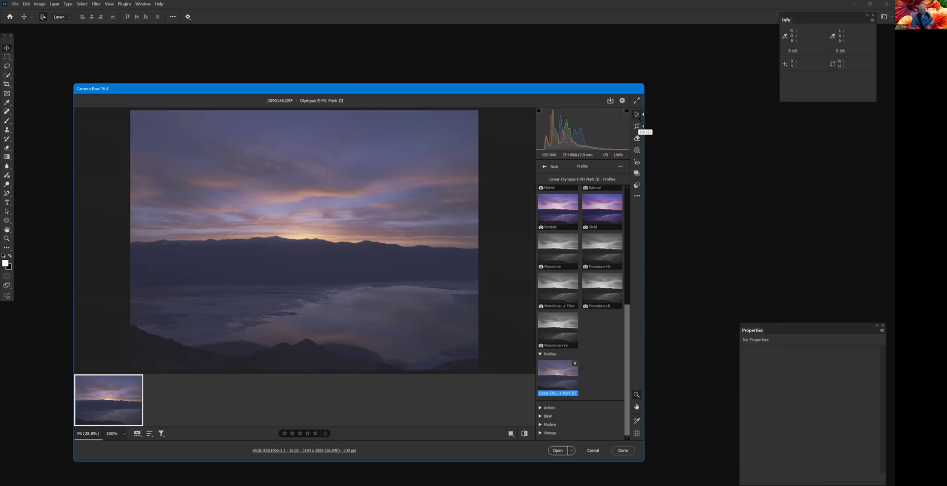
left_click(545, 167)
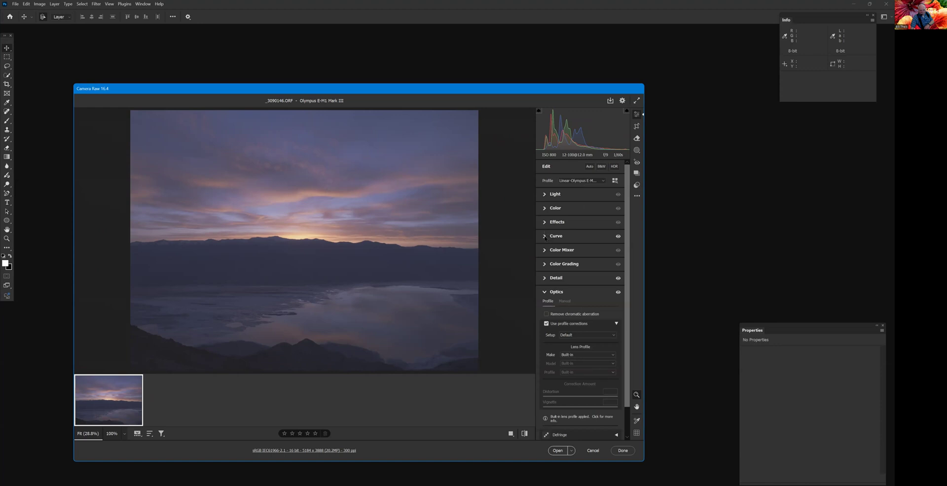
- Check the Detail and lens profile settings, and turn off the lens profile corrections in Optics
left_click(545, 279)
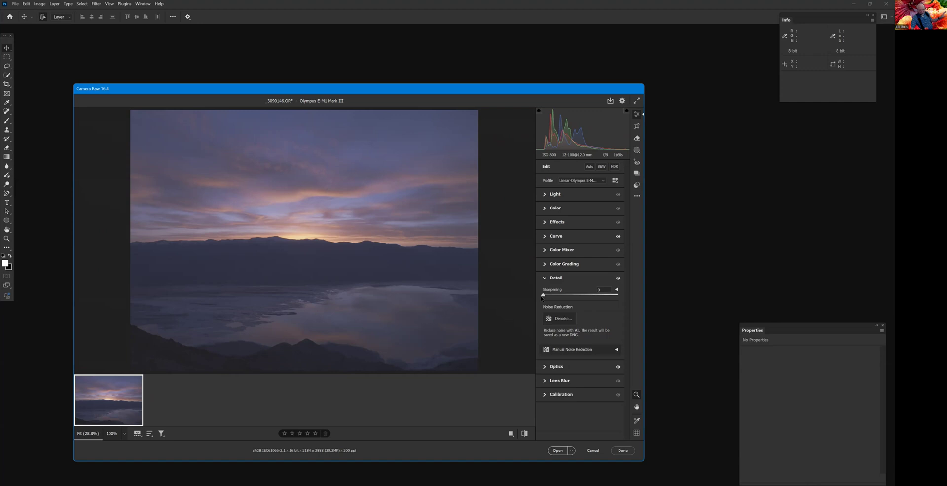
left_click(544, 373)
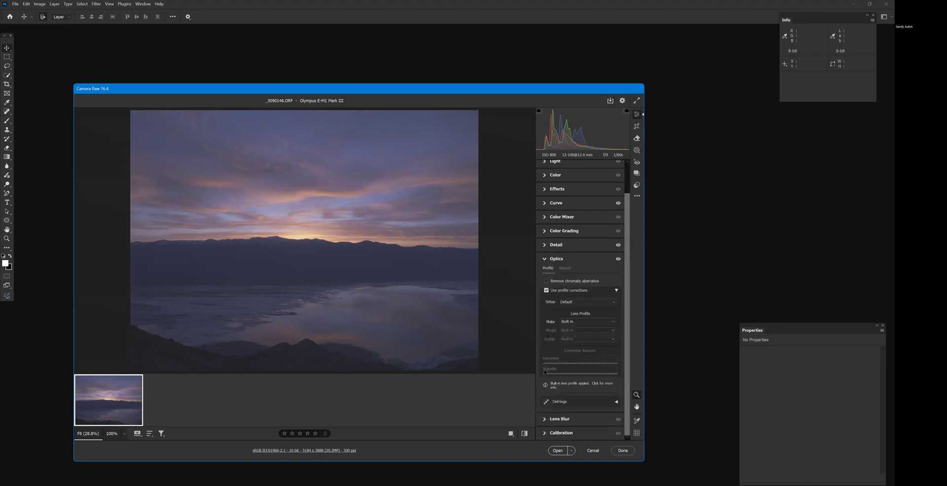
left_click(586, 322)
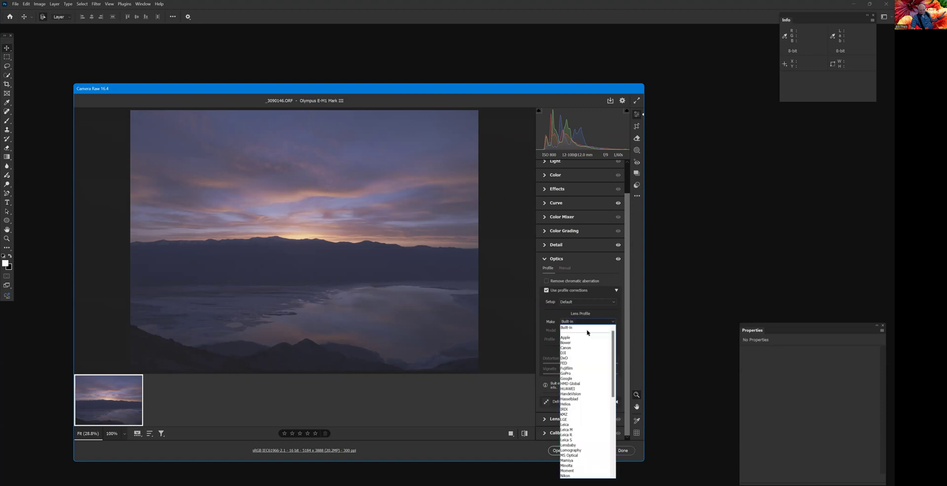
left_click(600, 333)
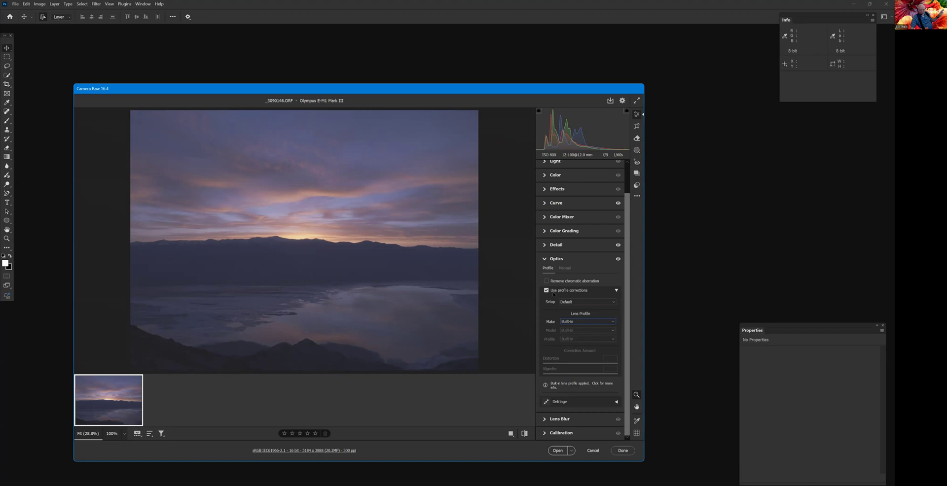
left_click(546, 291)
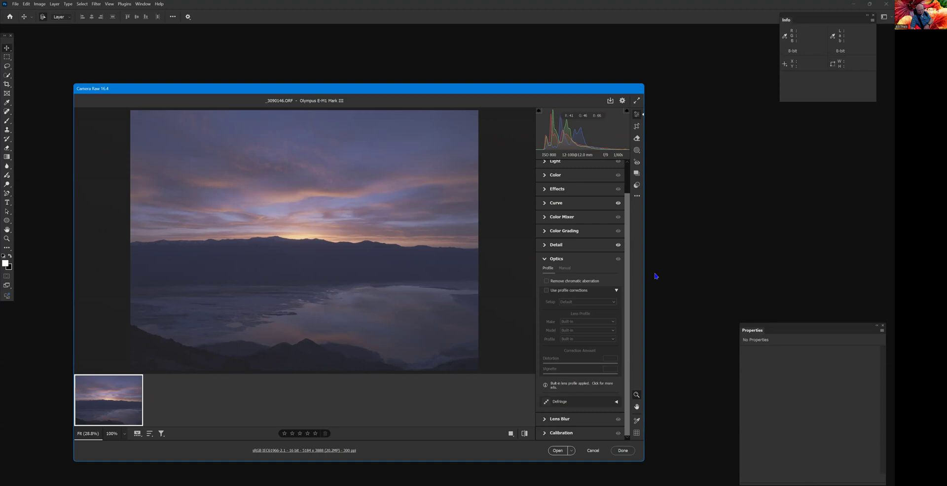
- Set Shadows to +21 in the Light settings and open the linear-profile image as a document
scroll(626, 267, "up", 2)
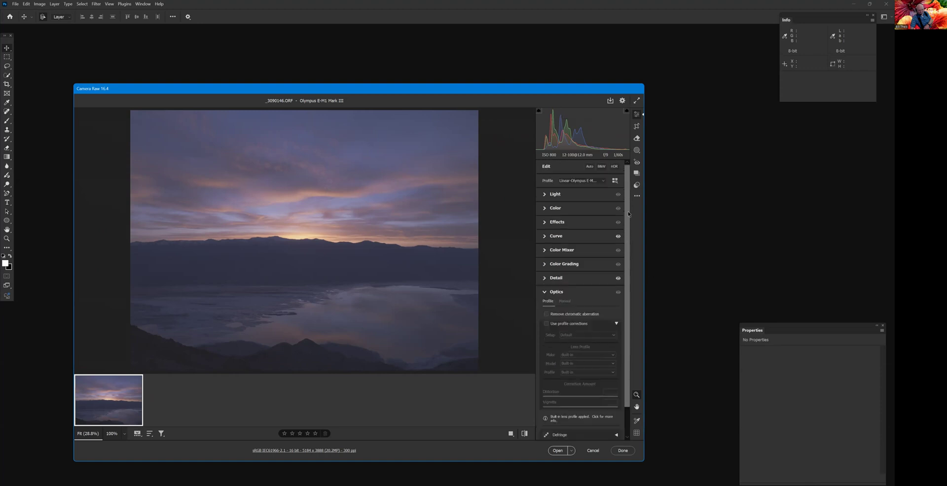
left_click(545, 195)
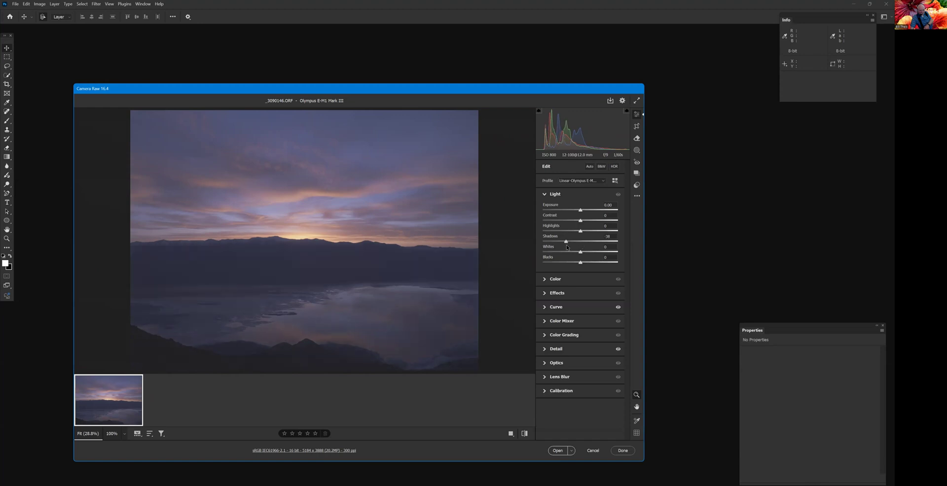
left_click_drag(580, 241, 589, 251)
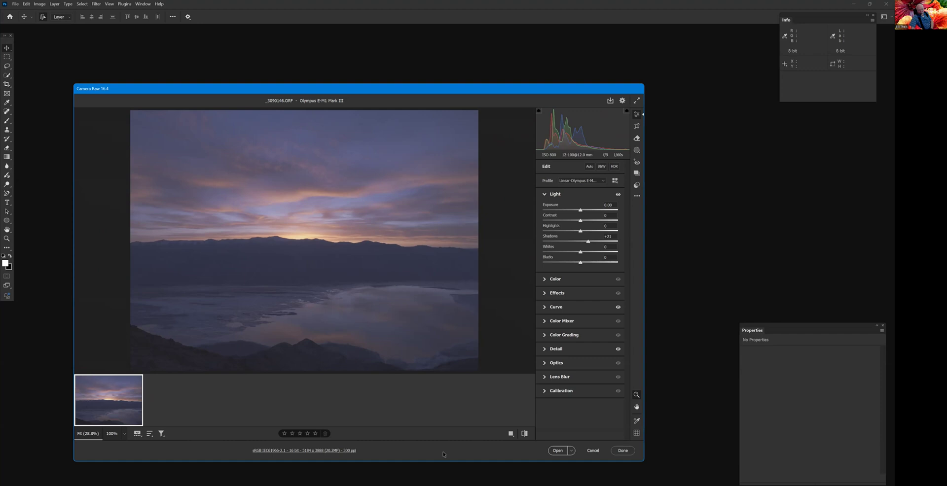
left_click(557, 452)
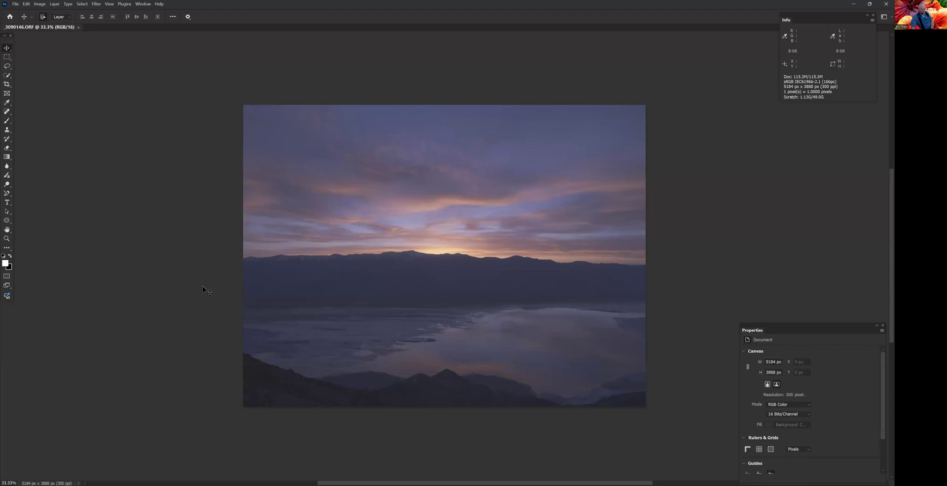
- Reopen _3090146.ORF from the recent files and set its raw profile to Adobe Color
left_click(16, 6)
mouse_move(30, 46)
left_click(139, 45)
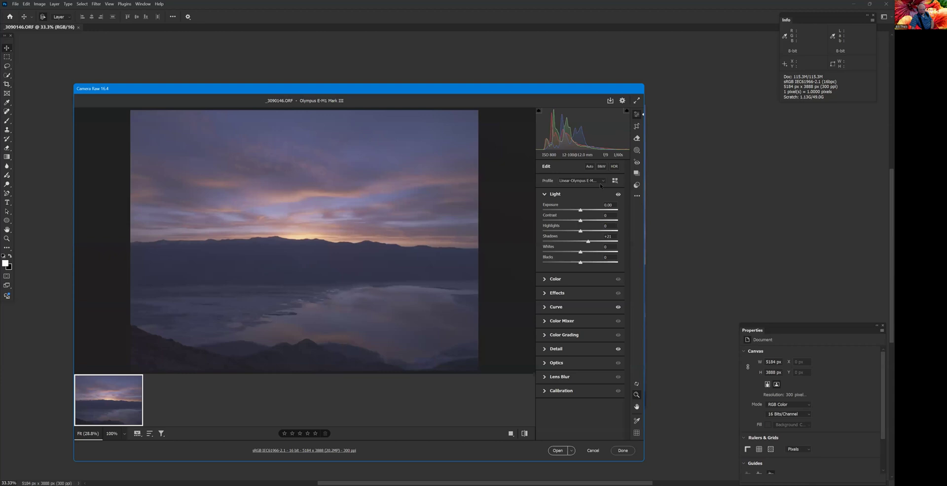
left_click(600, 183)
key("Return")
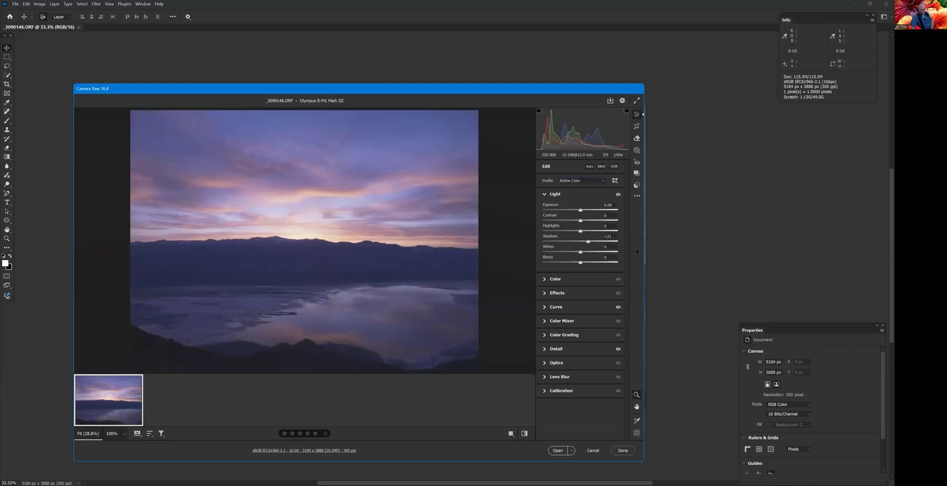
- Reset Shadows to 0 and open the Adobe Color version as a second document
left_click_drag(588, 242, 580, 244)
left_click(608, 237)
type("0")
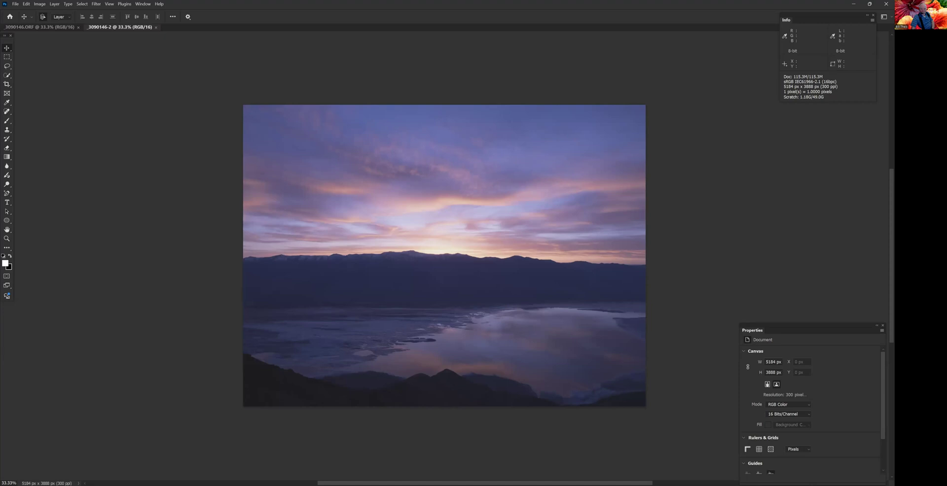
- Duplicate the Background layer of _3090146-2 into the _3090146.ORF document, and show the layers of that document
left_click(684, 208)
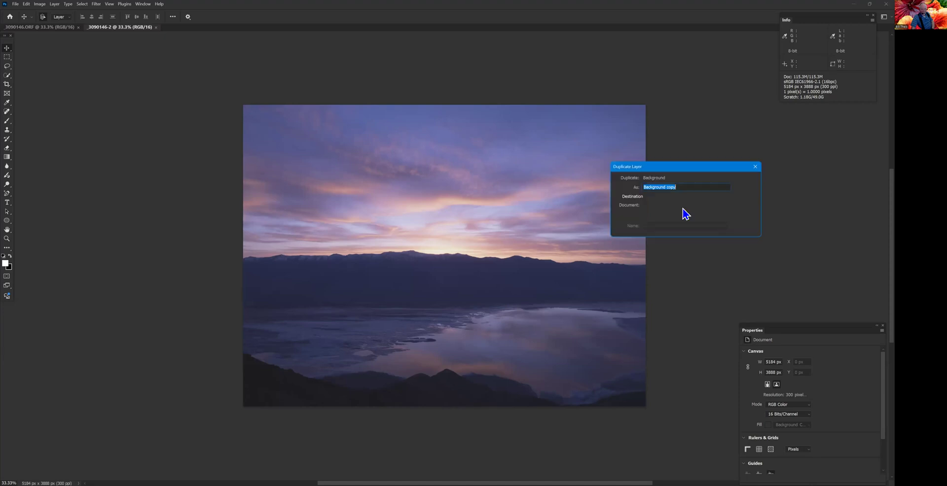
left_click(683, 213)
left_click(752, 180)
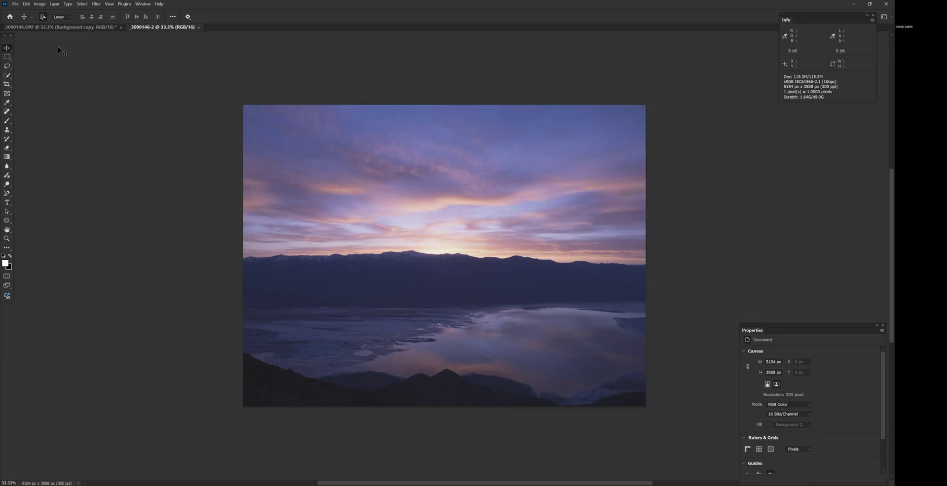
left_click(61, 28)
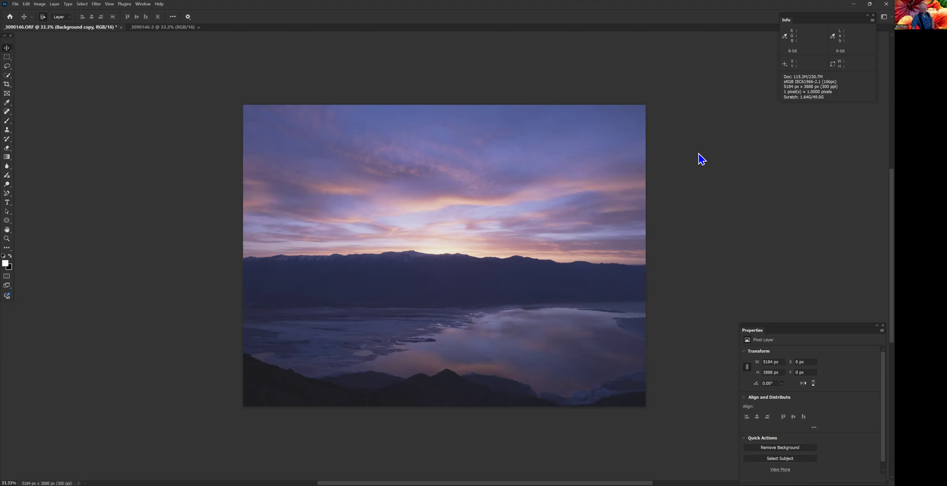
key("F7")
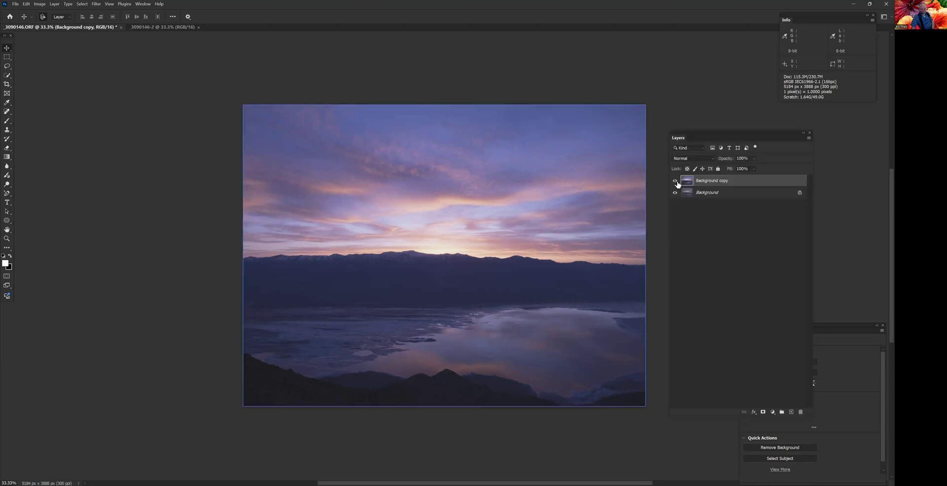
- Rename the Background copy layer as "normal open" and convert the Background into a regular layer named "Linear"
double_click(712, 182)
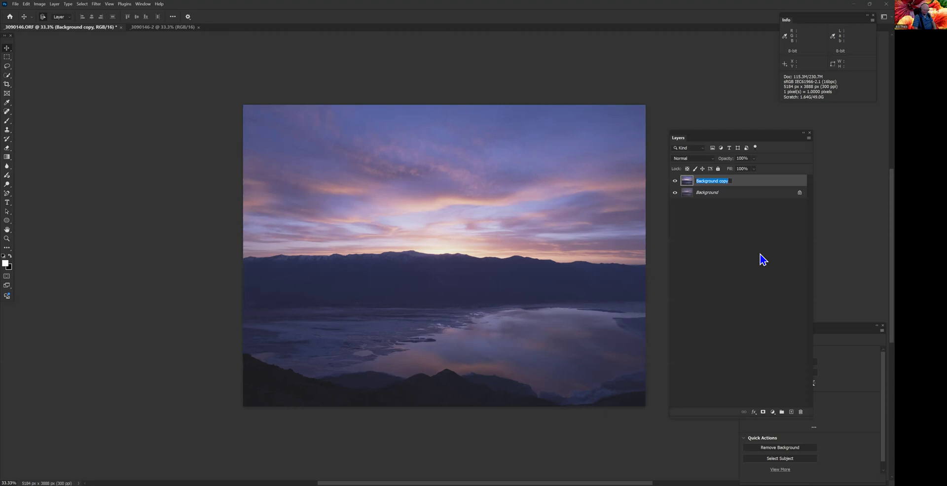
type("normal open")
left_click(716, 197)
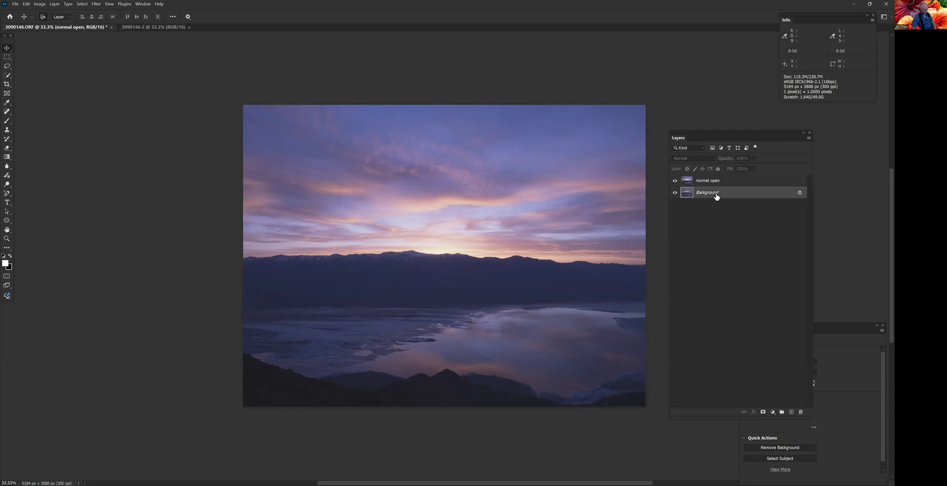
key("ctrl+shift+n")
type("L")
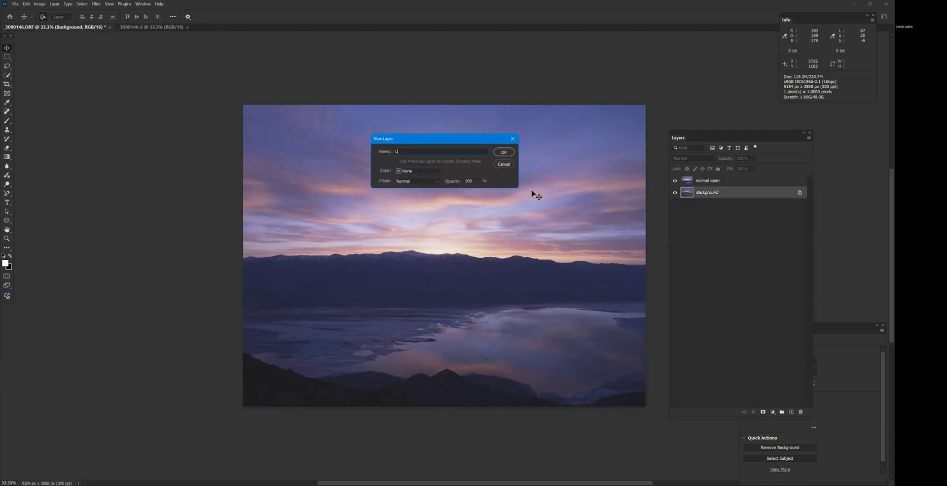
type("inear")
key("Return")
- Hide and show the normal open layer to compare both profile versions across the whole photo
left_click(705, 180)
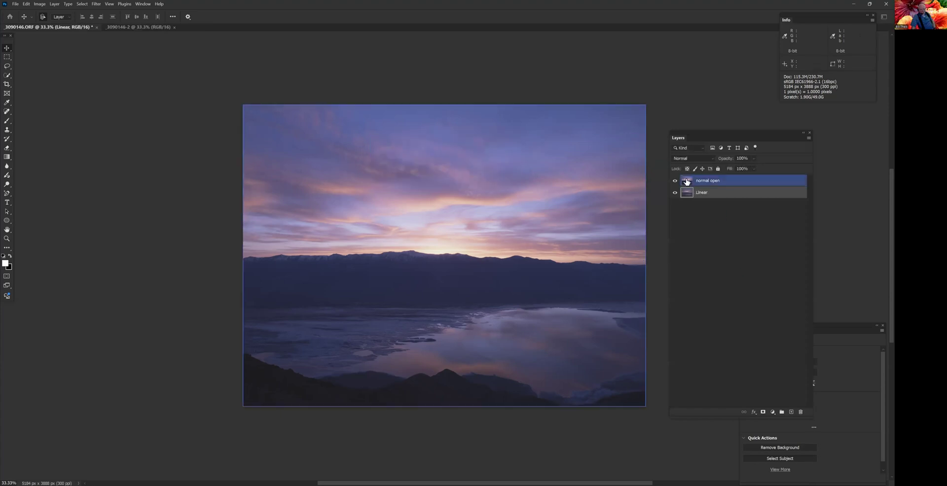
left_click(675, 182)
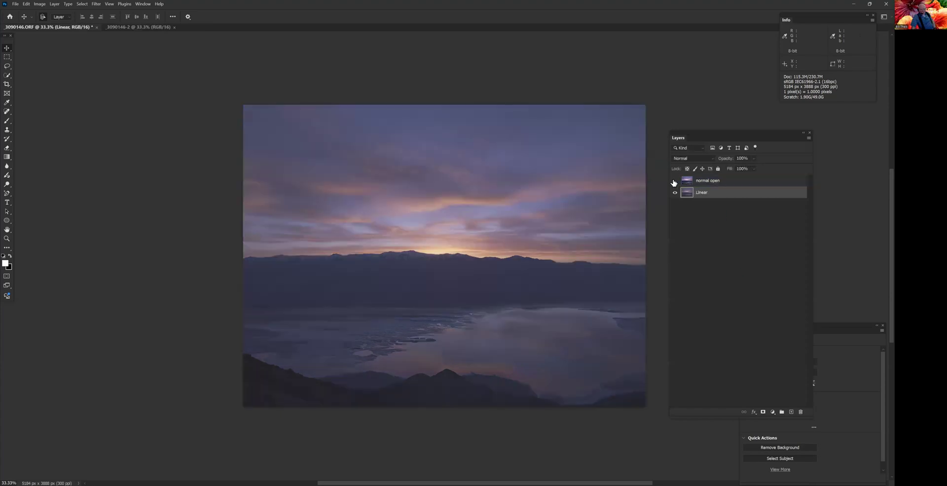
left_click(674, 181)
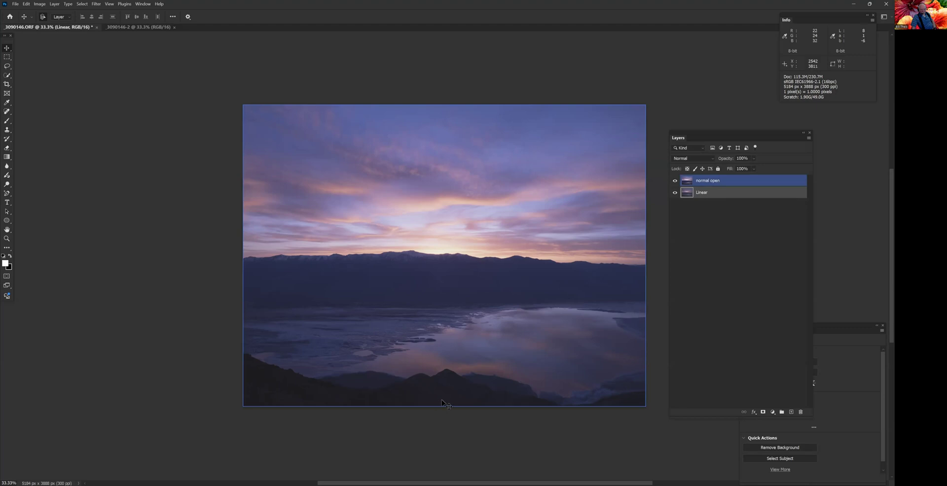
- Compare shadow detail in the dark foreground hills up close by switching the normal open layer off and on
scroll(421, 380, "up", 15)
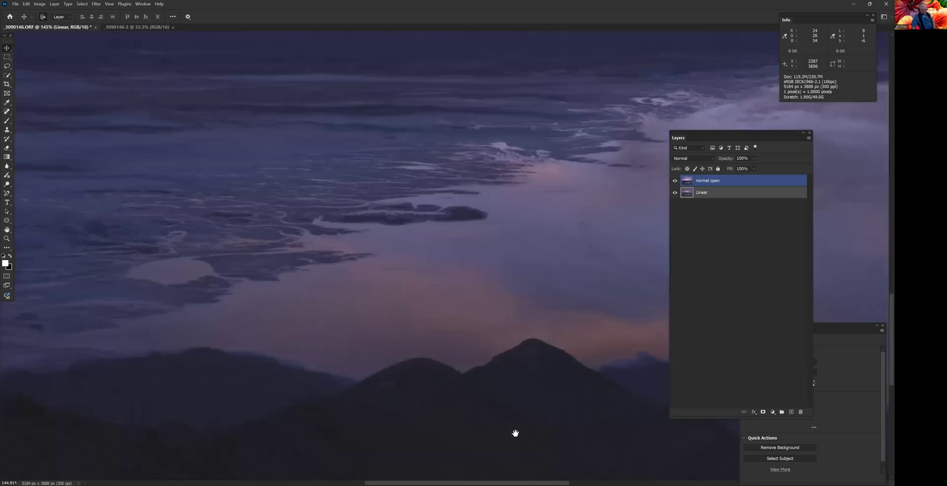
left_click_drag(514, 434, 480, 247)
scroll(491, 274, "up", 3)
left_click(723, 183)
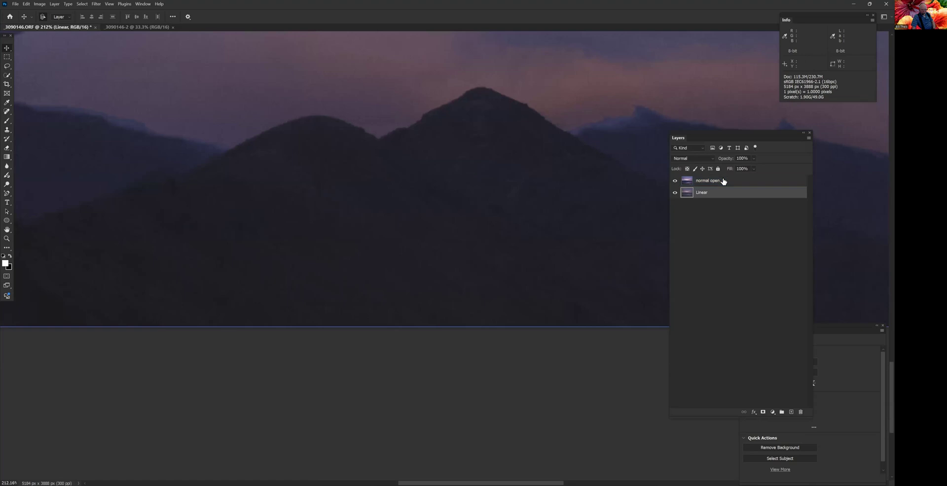
left_click(675, 181)
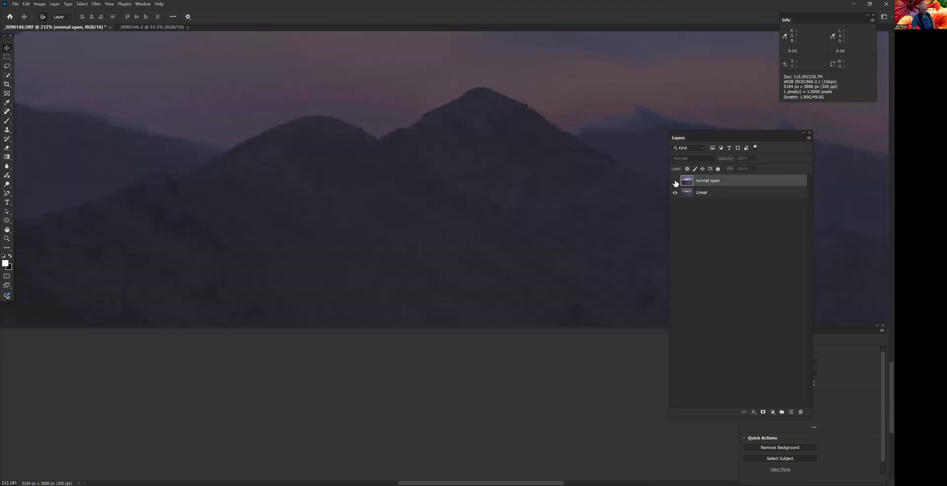
key("alt+bracketleft")
scroll(449, 261, "up", 4)
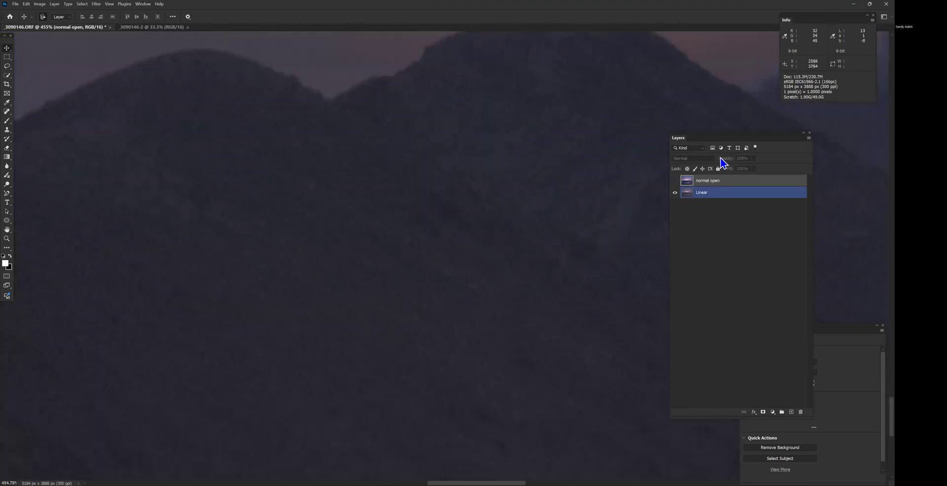
left_click(677, 181)
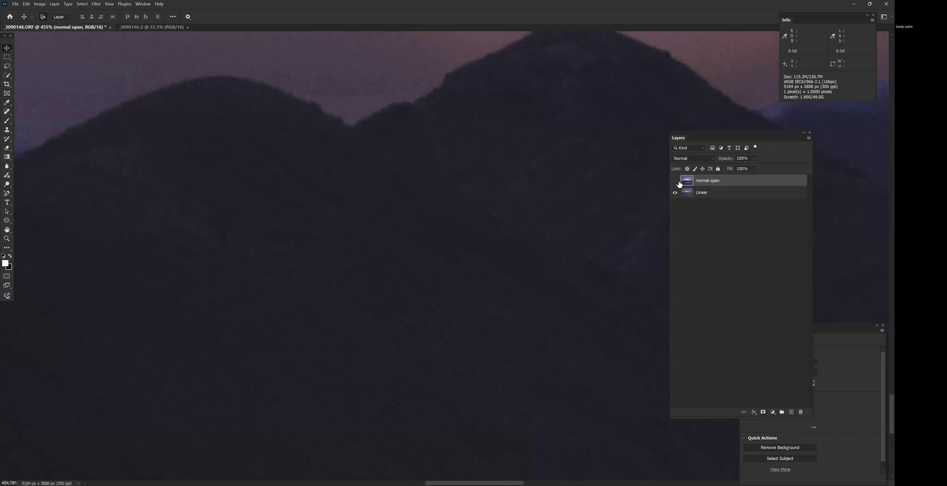
left_click(679, 184)
left_click(679, 185)
- Compare both versions up close in the lakebed area by switching the normal open layer off and on
scroll(431, 306, "down", 2)
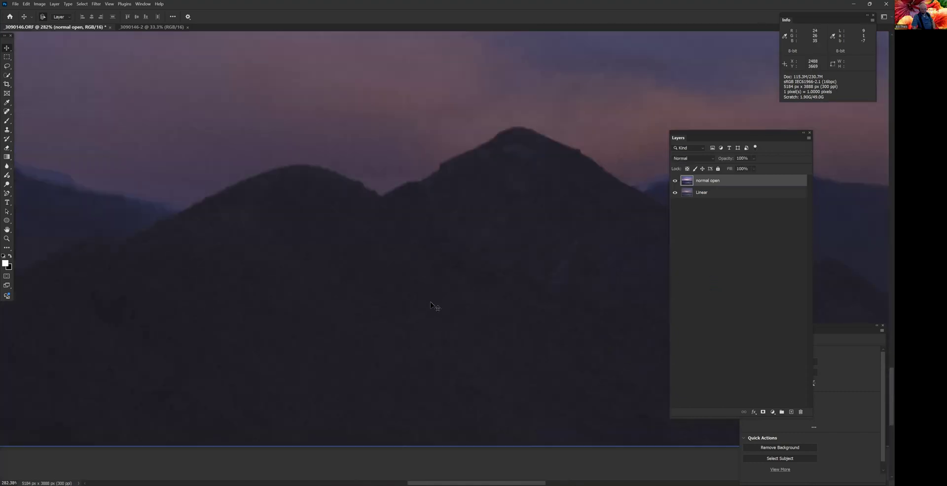
scroll(431, 305, "down", 4)
left_click_drag(481, 140, 484, 333)
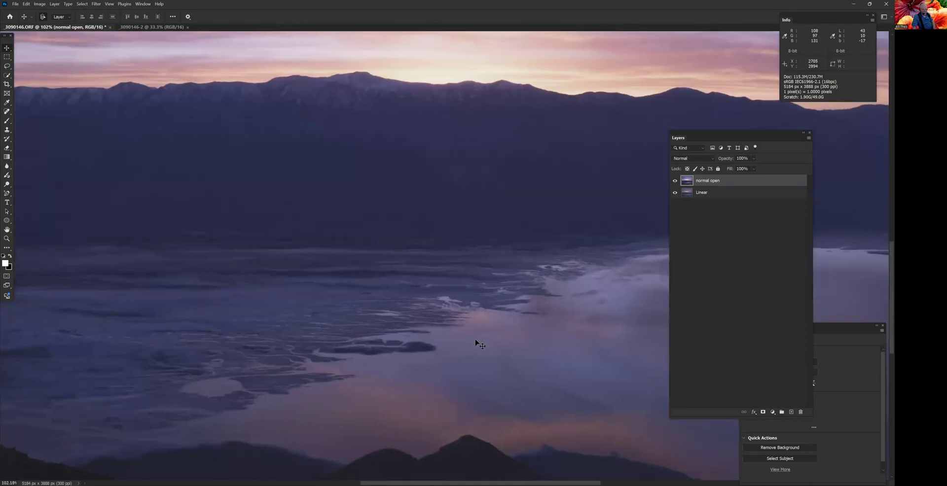
scroll(461, 321, "up", 4)
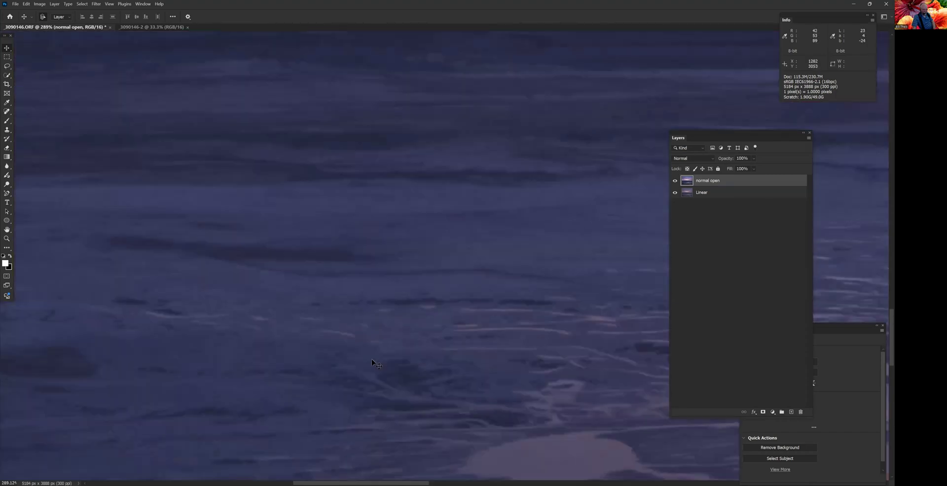
left_click(675, 181)
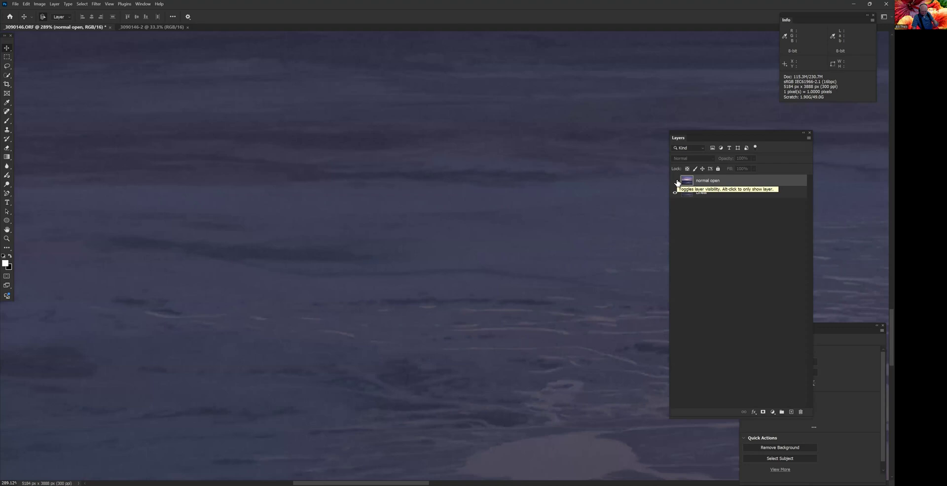
left_click(675, 181)
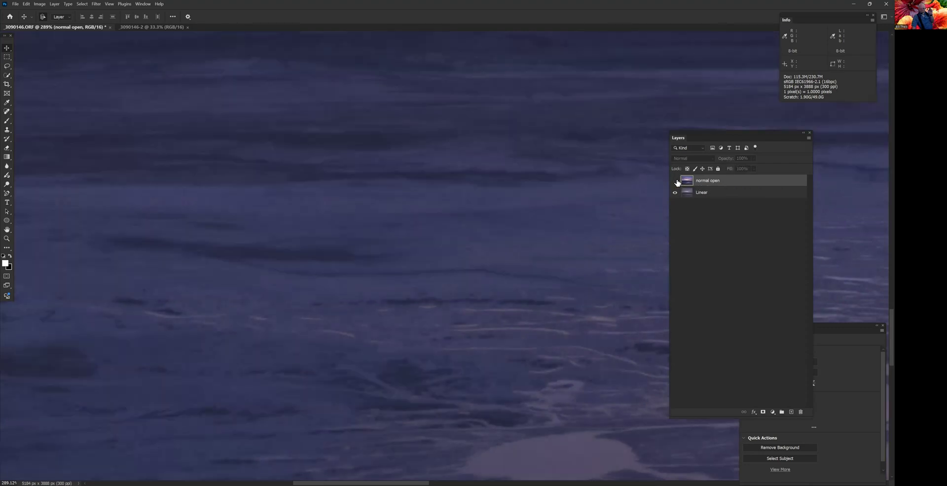
- Move the normal open layer below the Linear layer and select Linear
left_click(707, 193)
left_click_drag(718, 182, 740, 236)
left_click(676, 193)
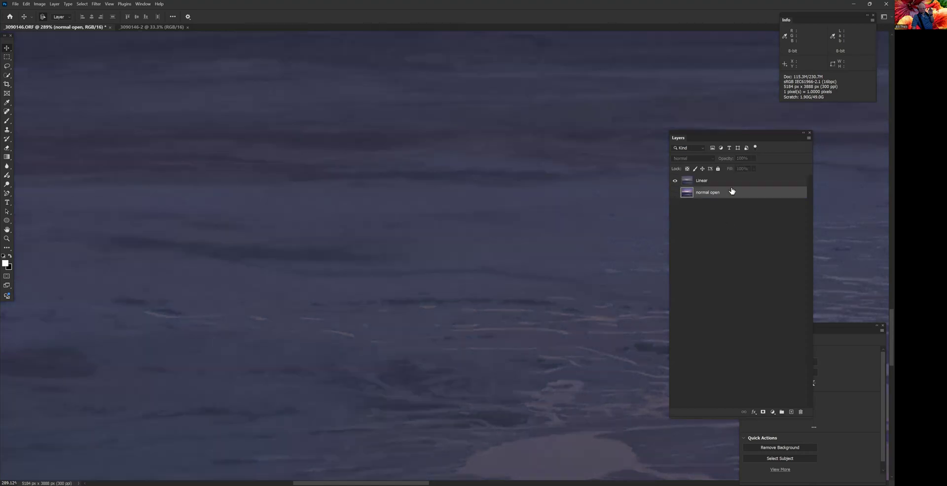
left_click(730, 181)
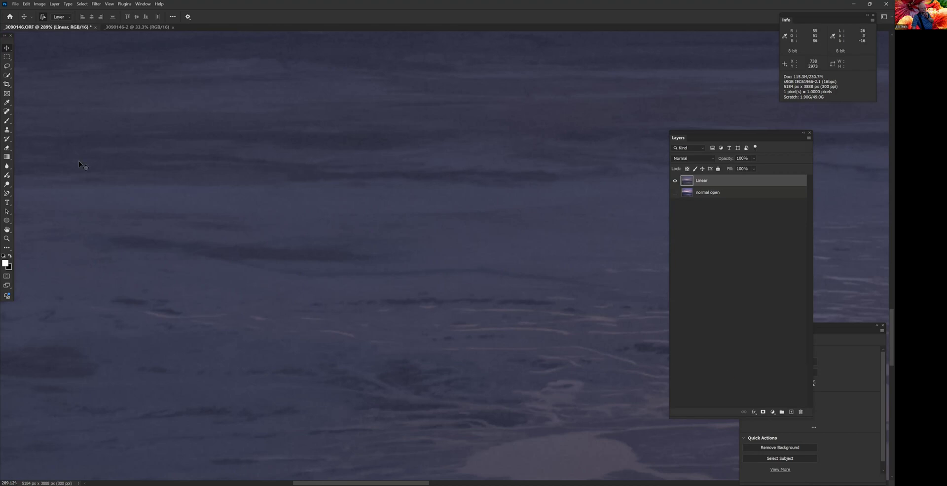
left_click(15, 5)
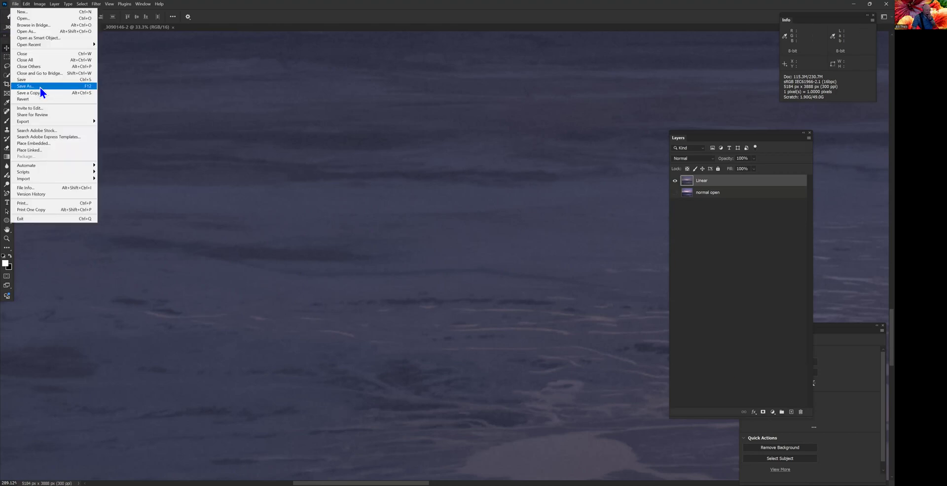
left_click(40, 87)
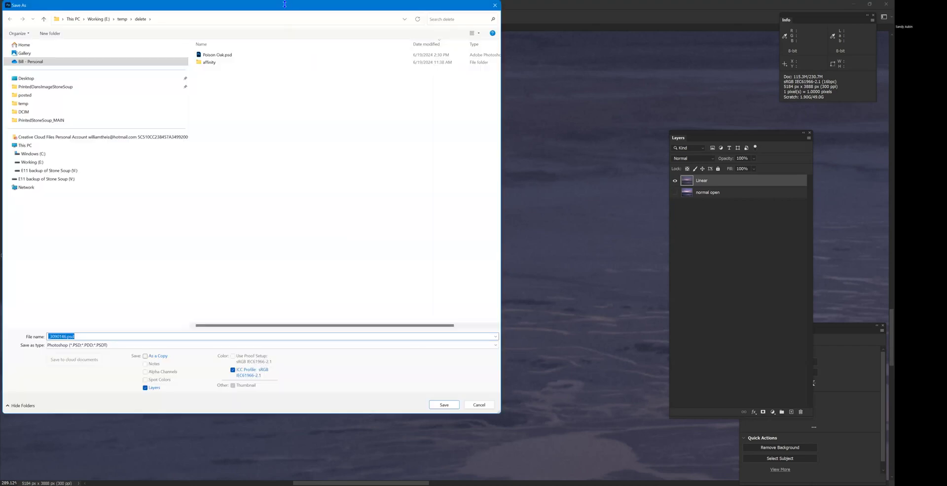
left_click_drag(284, 4, 285, 51)
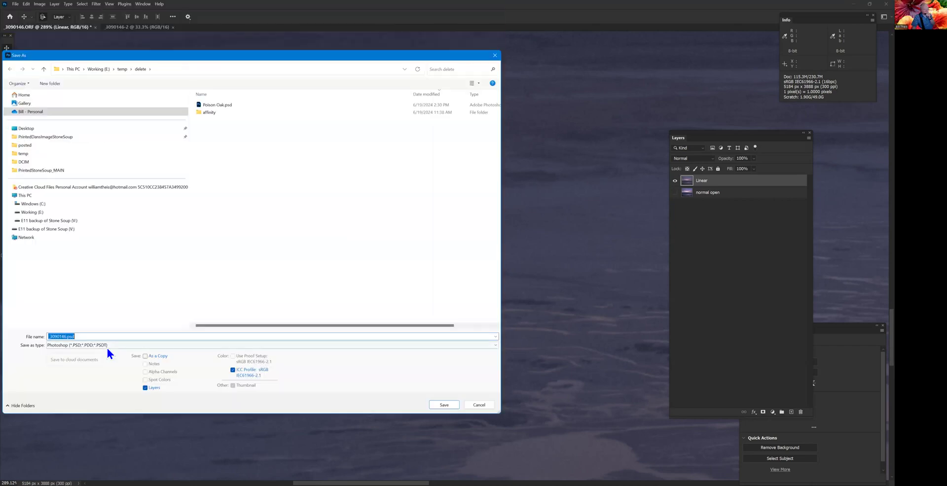
left_click(49, 336)
type("_")
key("Home")
type("bill")
- Set the file type to Large Document Format (*.PSB) and save the document in the delete folder
left_click(133, 348)
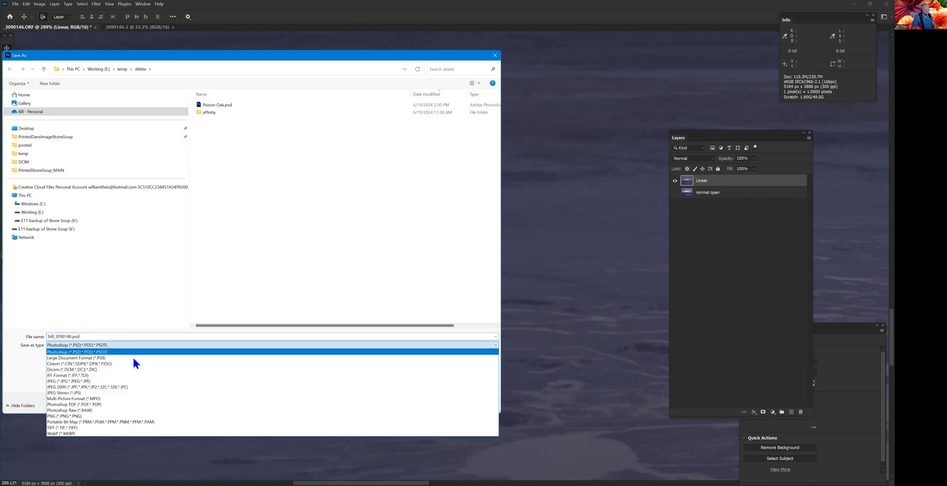
key("Return")
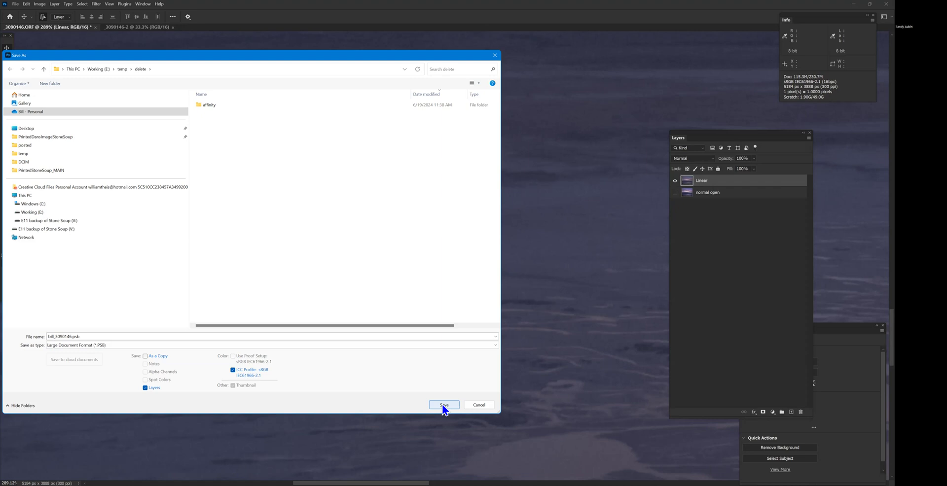
left_click(99, 347)
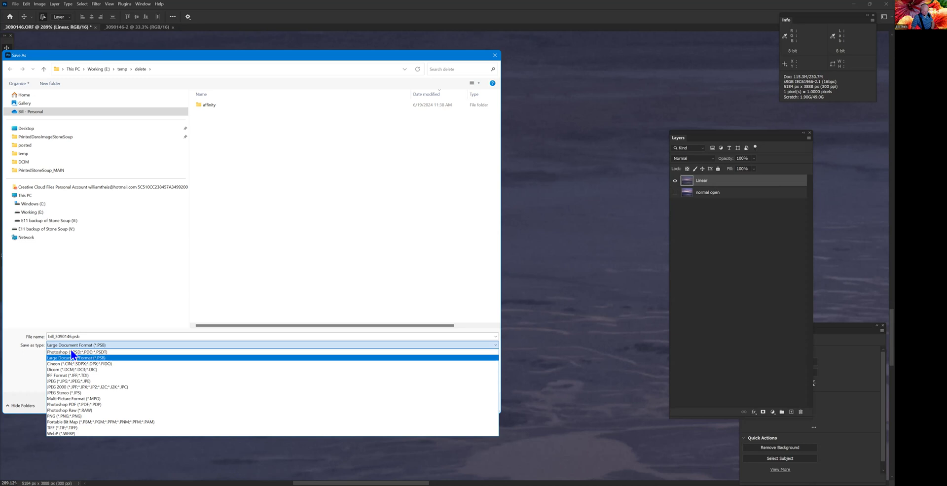
left_click(51, 348)
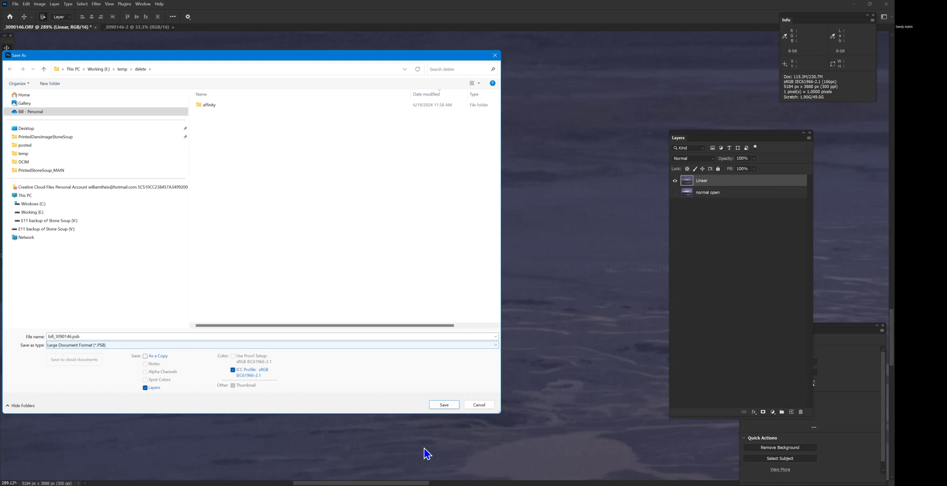
left_click(446, 407)
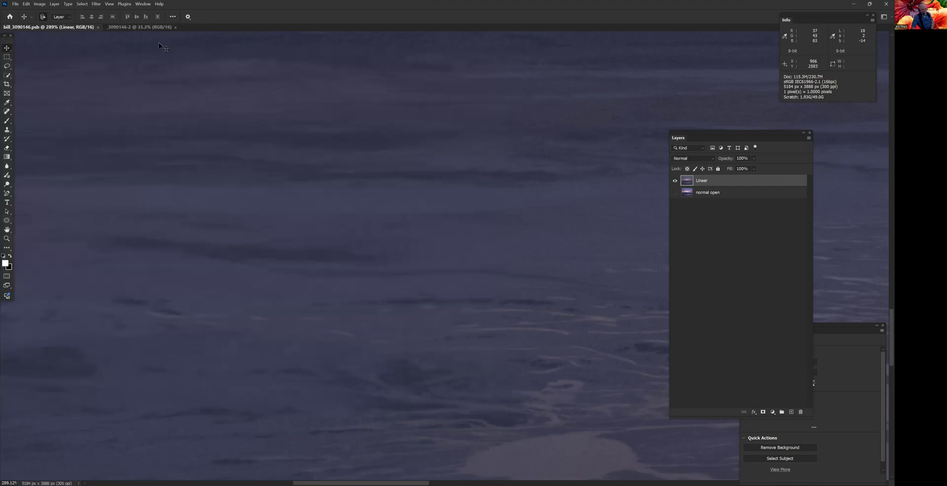
- Close the _3090146-2 document
left_click(156, 29)
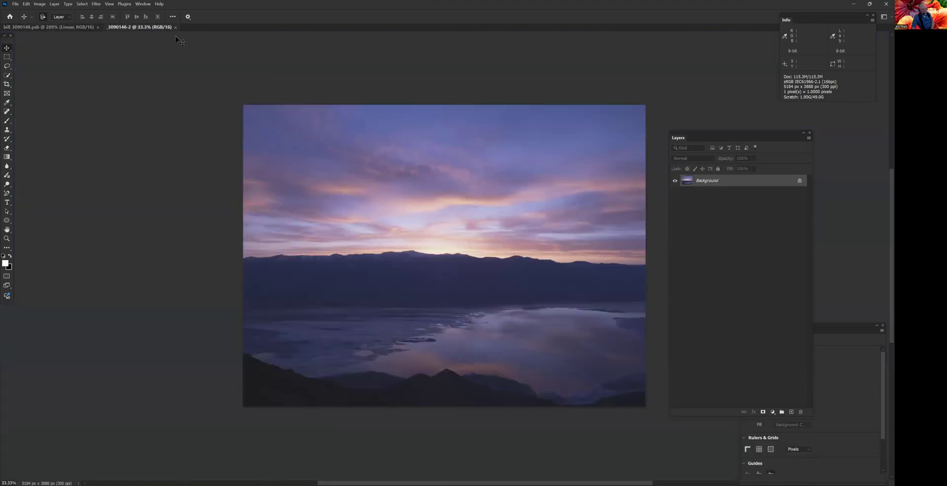
left_click(176, 27)
left_click(449, 183)
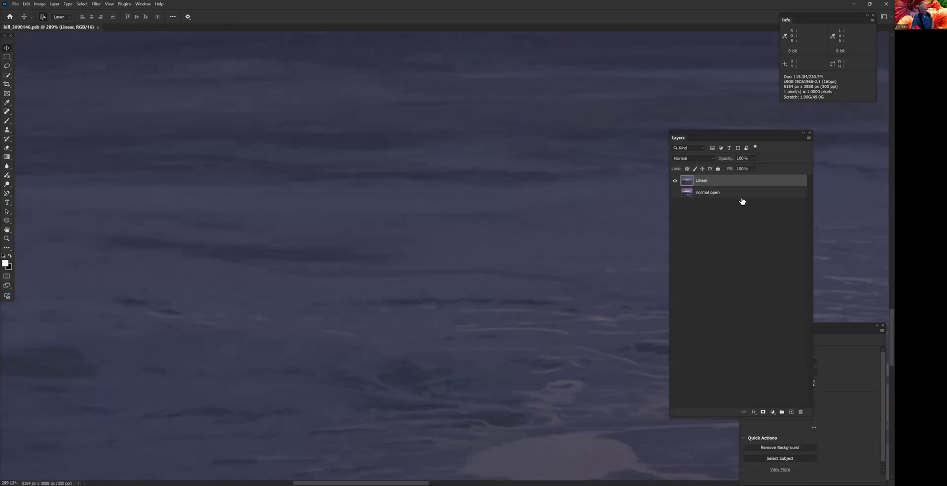
- Make the normal open layer visible and toggle the selected Linear layer to compare both versions at full-image view
left_click(741, 196)
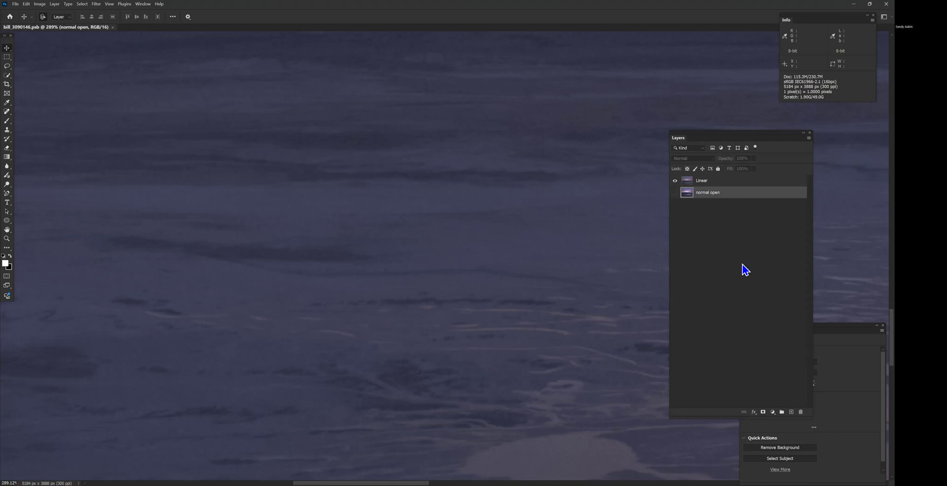
scroll(544, 298, "down", 4)
scroll(548, 281, "down", 12)
left_click_drag(550, 279, 293, 330)
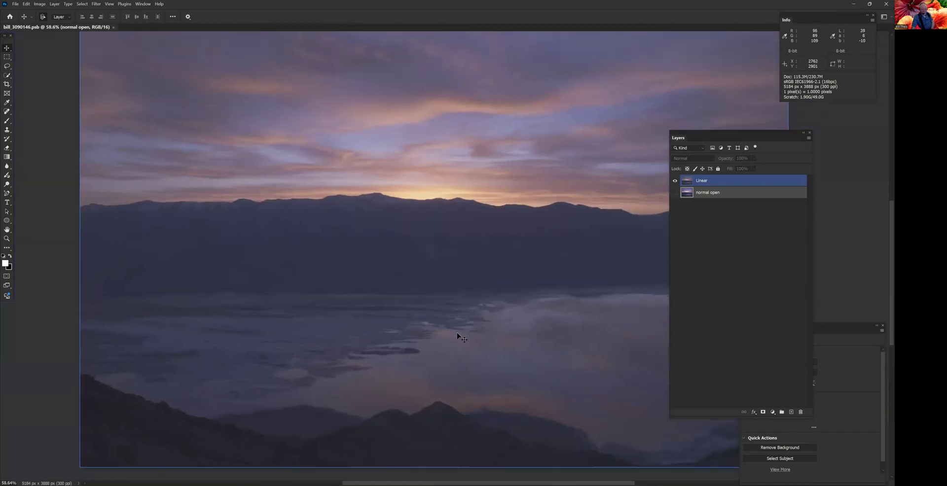
scroll(457, 332, "down", 2)
left_click_drag(450, 300, 421, 316)
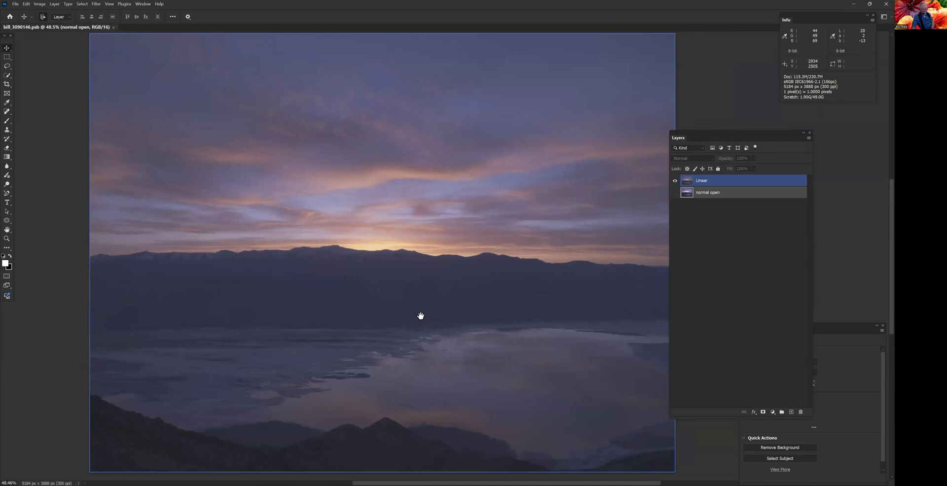
left_click(746, 183)
left_click(675, 192)
left_click(675, 181)
left_click(676, 181)
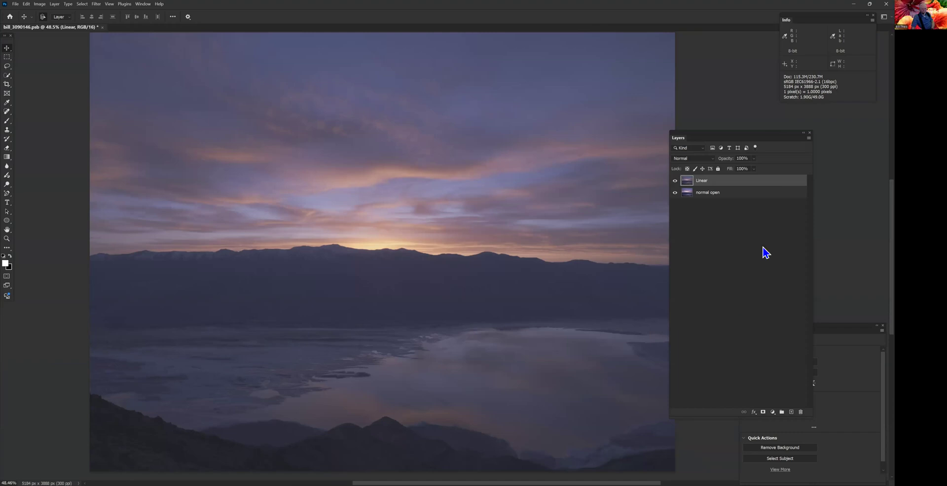
- Duplicate the Linear layer and apply an automatic Levels correction to the Linear copy layer
key("ctrl+j")
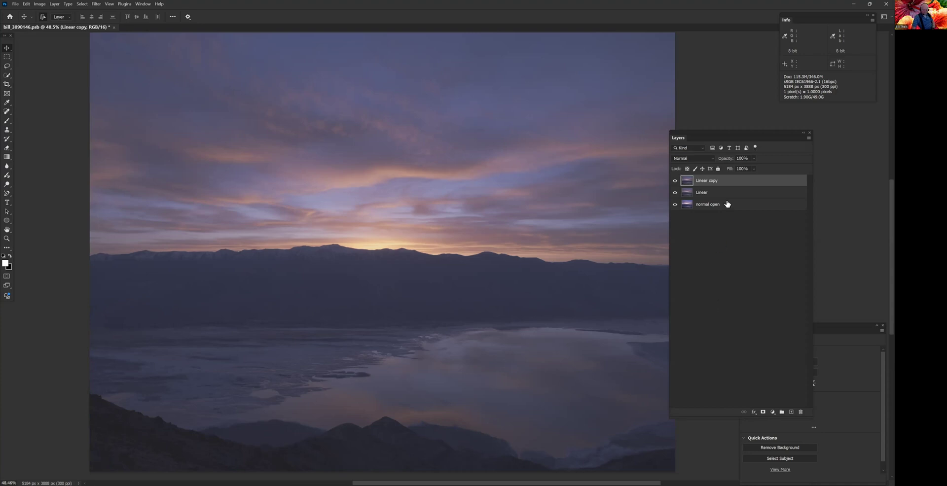
right_click(739, 181)
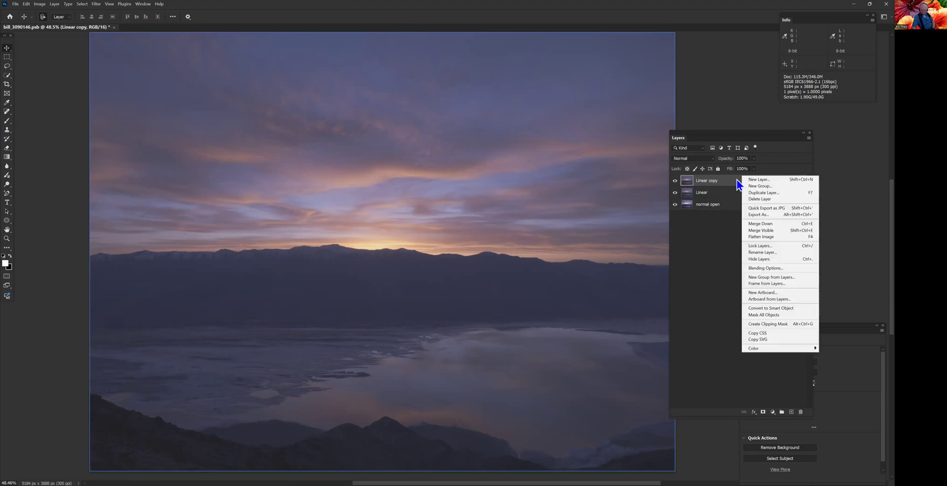
left_click(735, 252)
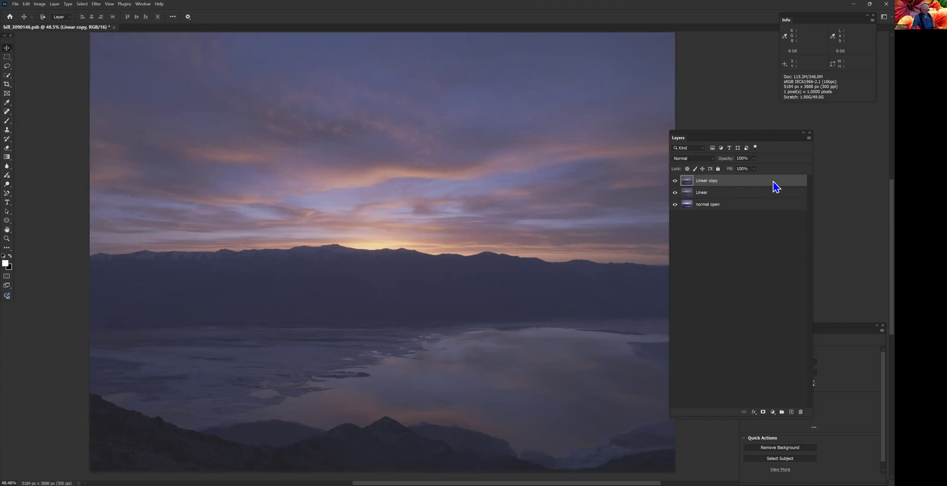
key("ctrl+l")
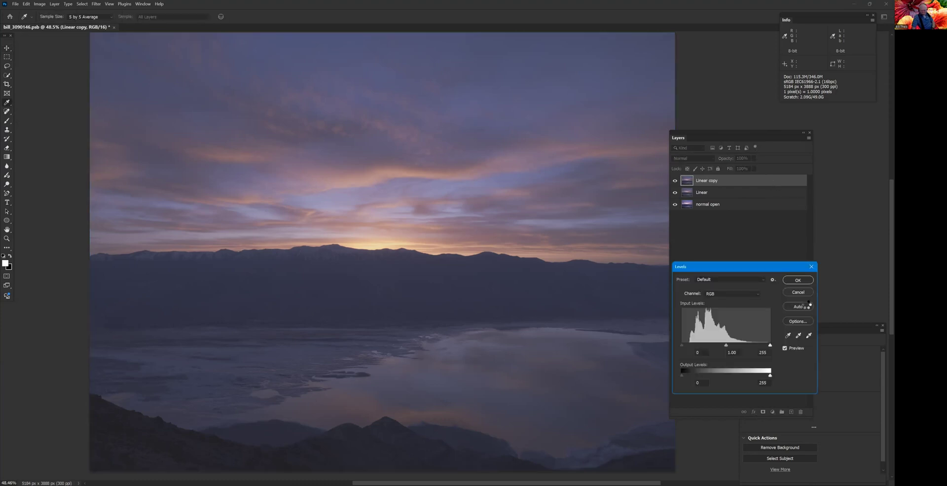
left_click(805, 306)
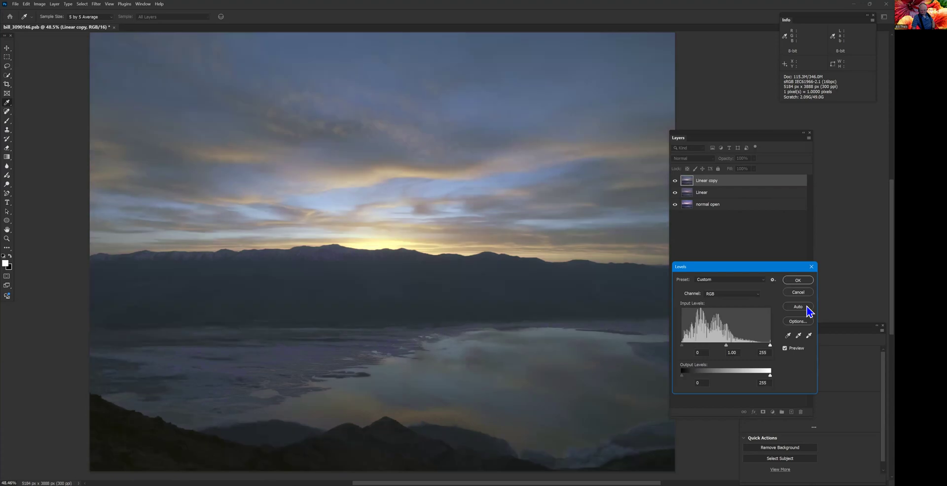
left_click(798, 282)
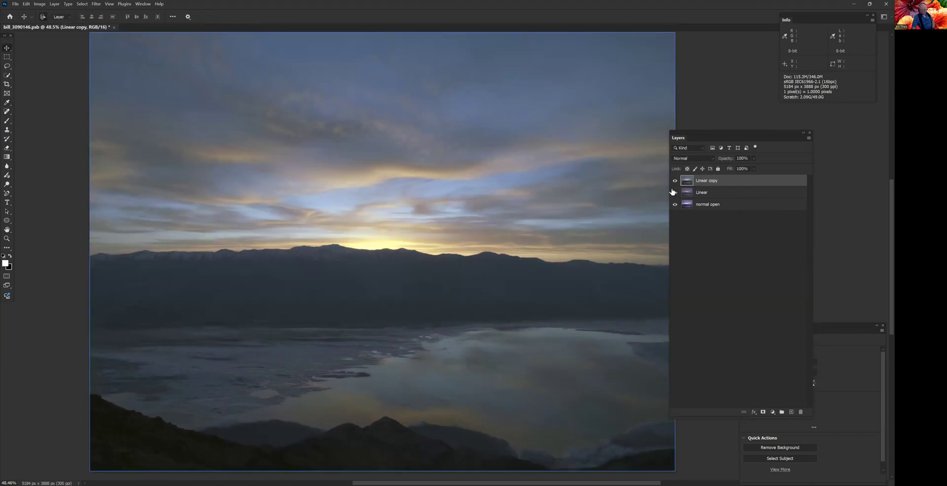
- Set the Linear copy layer's blend mode to Luminosity and toggle its visibility to compare the effect
left_click(714, 162)
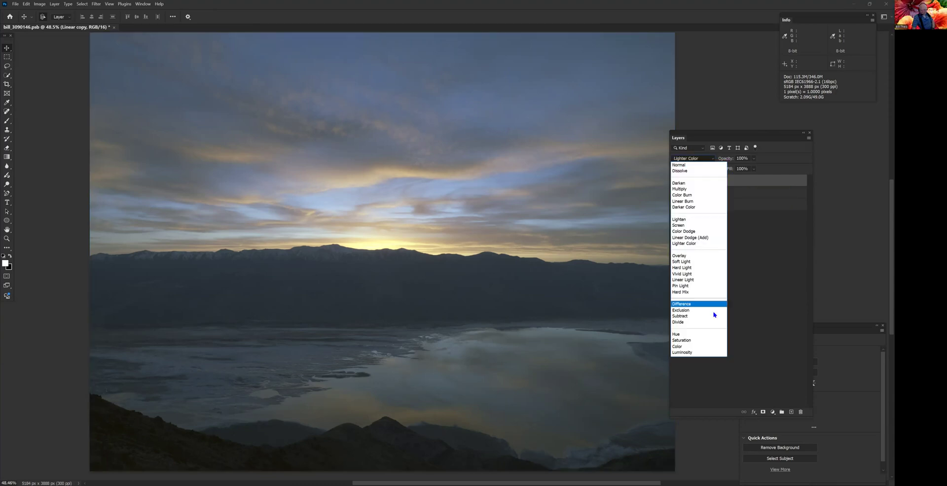
left_click(764, 261)
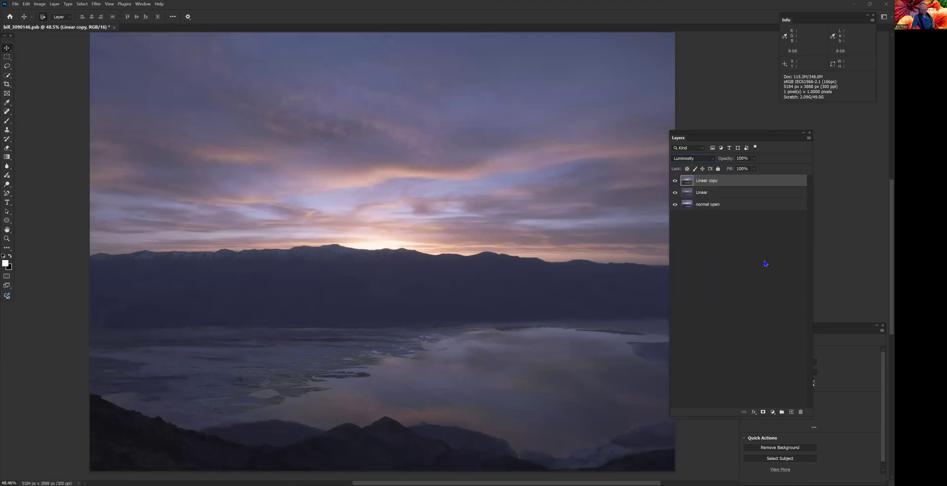
left_click(674, 181)
left_click(674, 181)
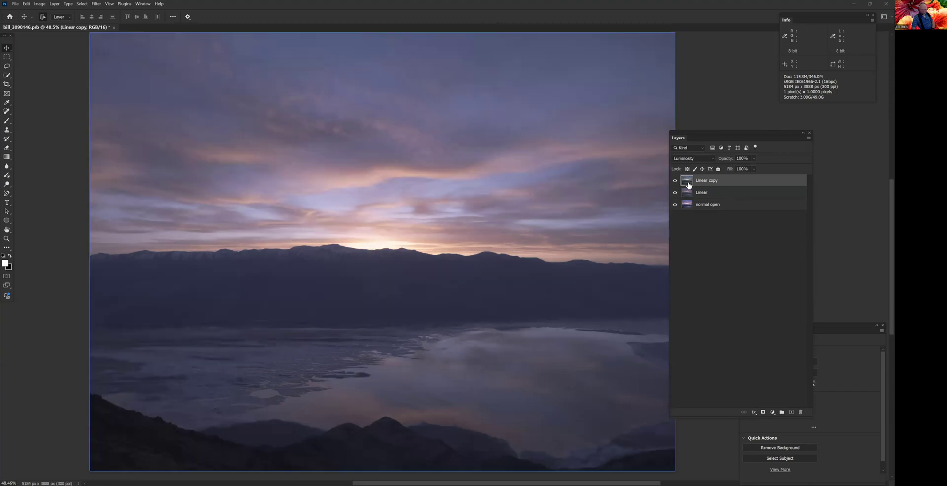
- Rename the Linear copy layer as "Linear autoto0ned in Lum"
double_click(713, 181)
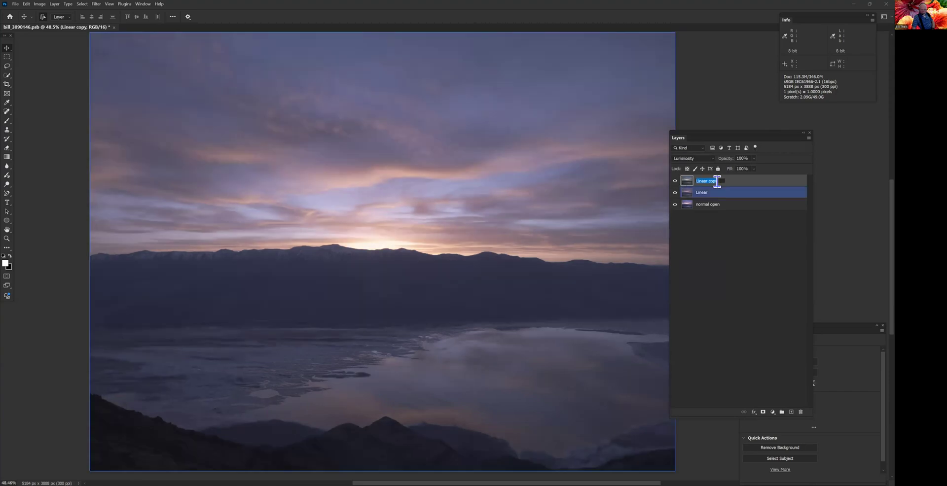
double_click(715, 181)
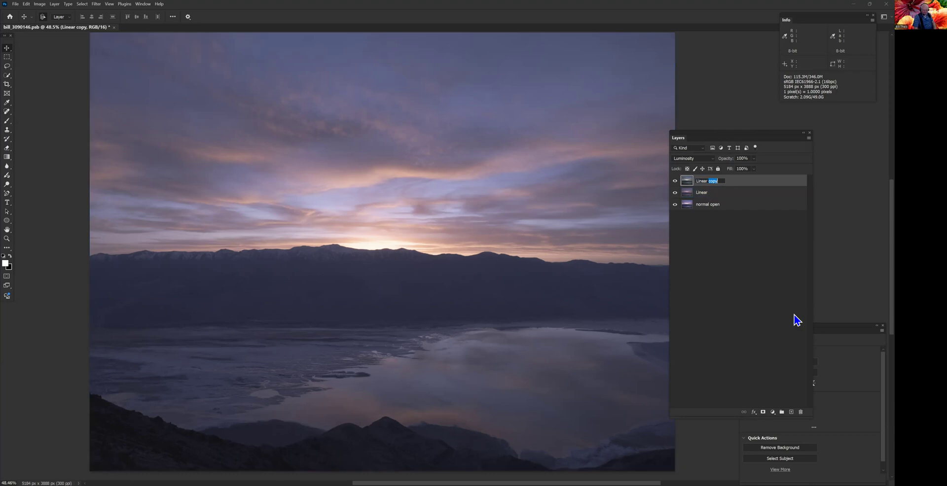
type("autoto0ned in Lum")
left_click(759, 286)
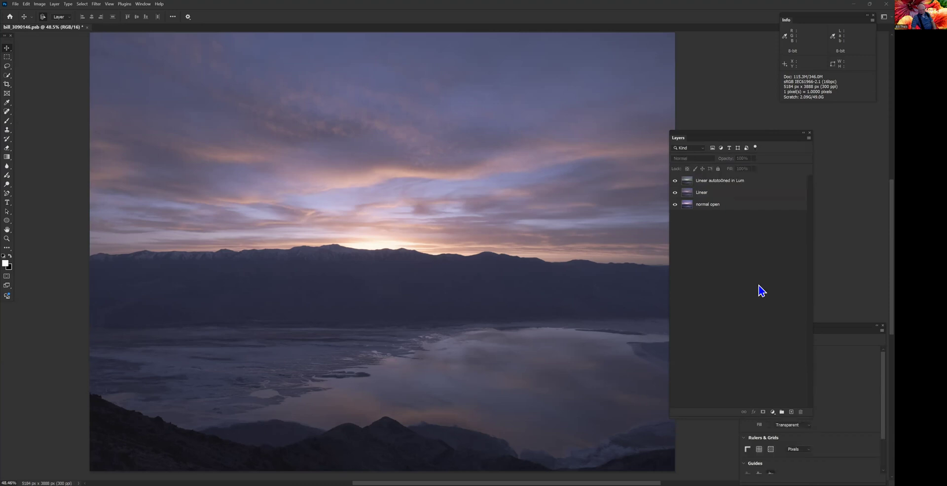
- Hide the Linear layer and toggle the auto-toned layer to compare it against the normal open layer
left_click(683, 204)
left_click(677, 196)
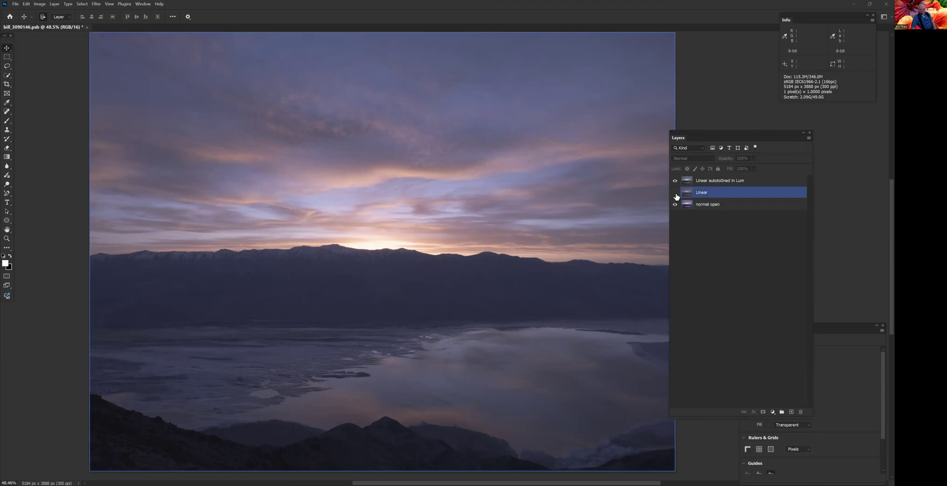
left_click(677, 181)
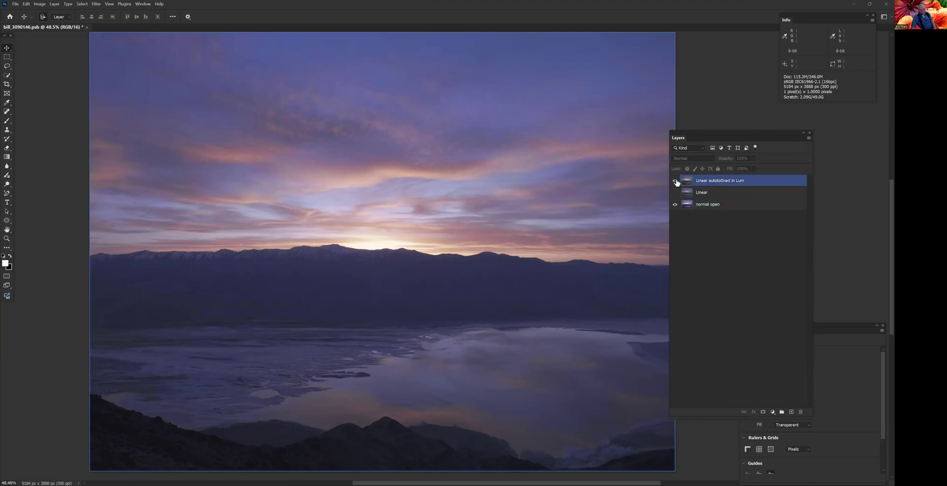
left_click(676, 181)
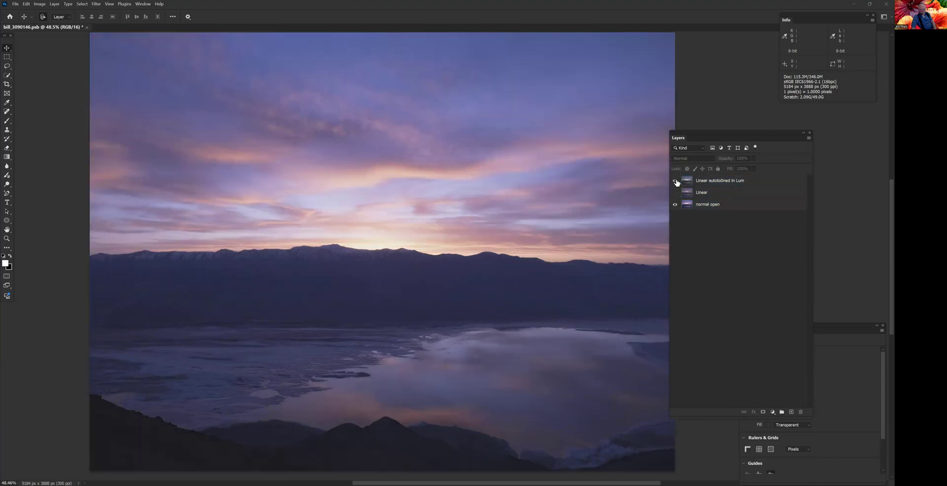
left_click(676, 181)
- Examine the dark foreground hills up close with the auto-toned layer switched on and off
scroll(373, 439, "up", 1)
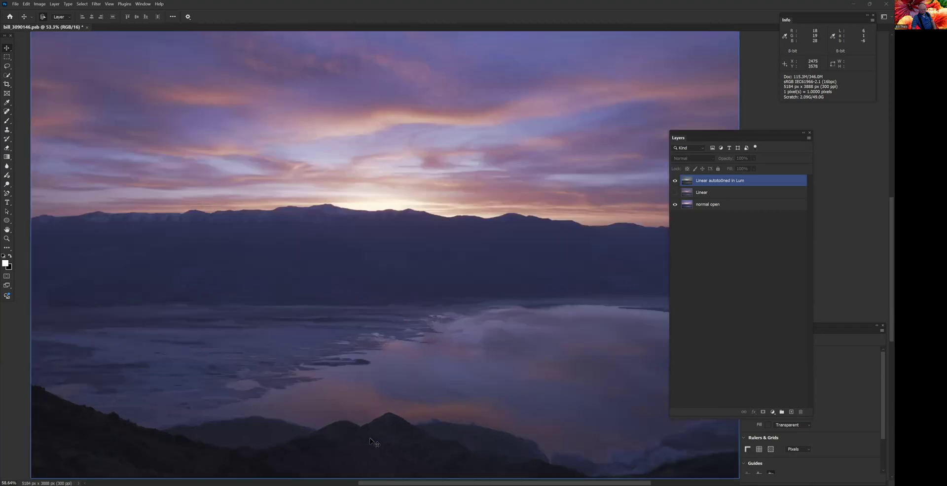
scroll(373, 438, "up", 5)
left_click_drag(374, 437, 443, 407)
left_click(676, 181)
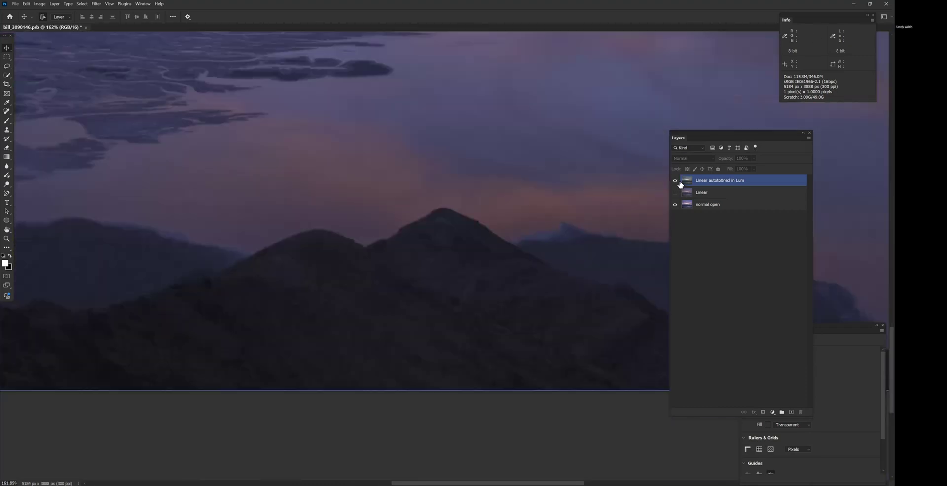
left_click(676, 181)
left_click(675, 181)
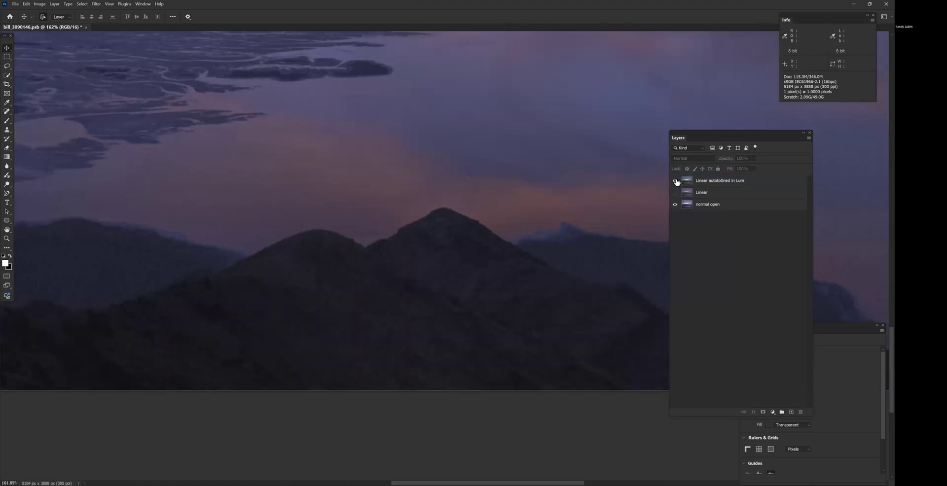
left_click(675, 181)
- Examine the distant mountain ridge up close with the auto-toned layer switched on and off
left_click_drag(399, 124, 512, 464)
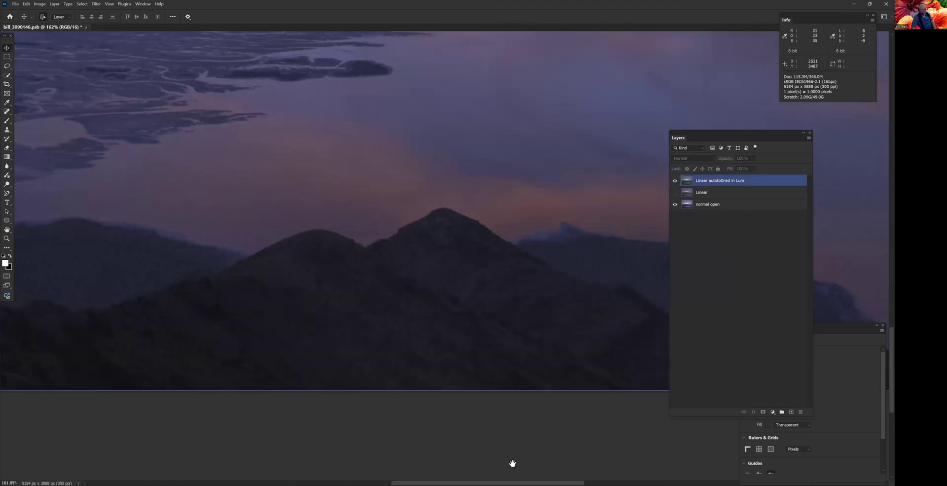
left_click_drag(434, 254, 567, 443)
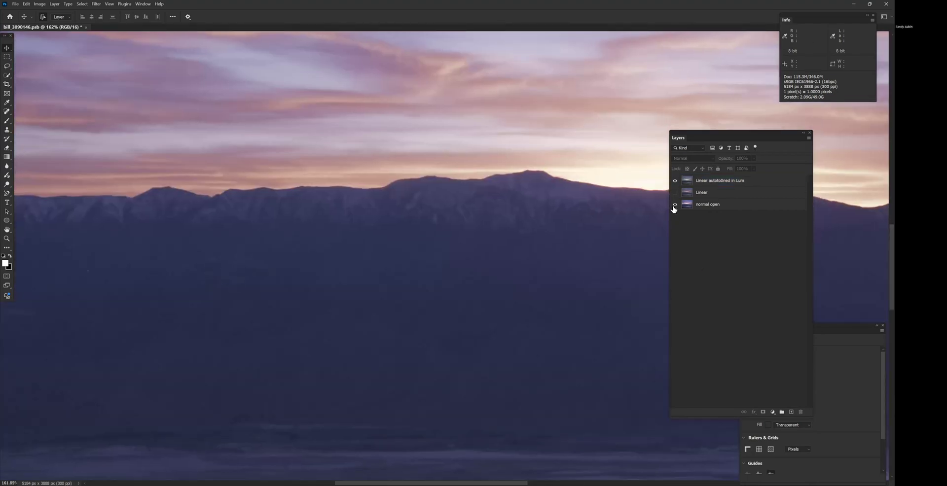
left_click(676, 182)
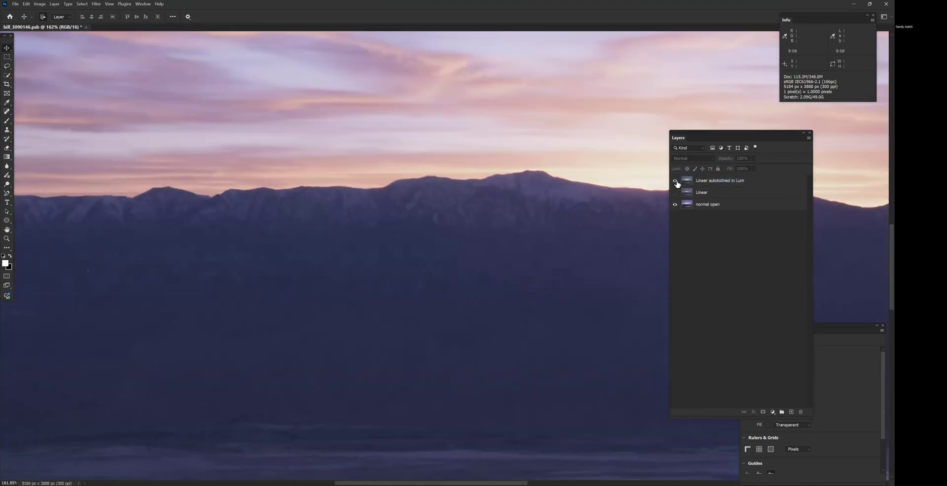
left_click(675, 181)
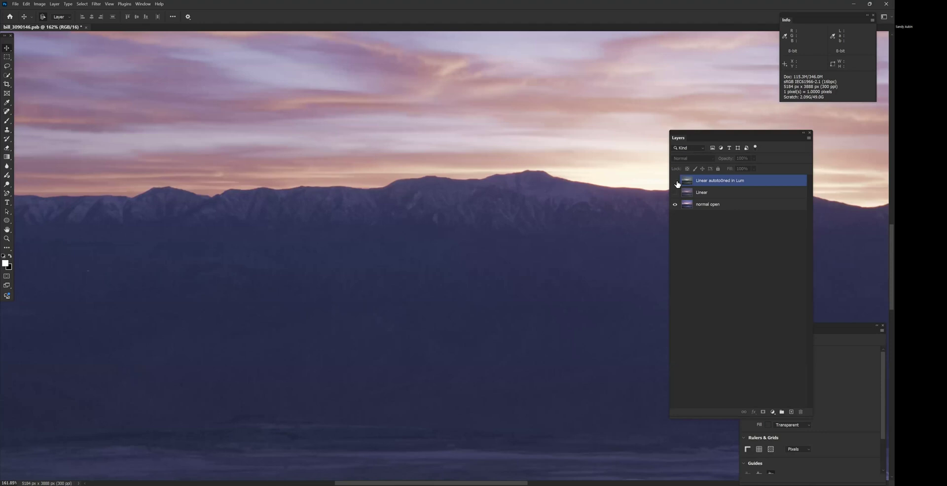
left_click(676, 182)
left_click(676, 181)
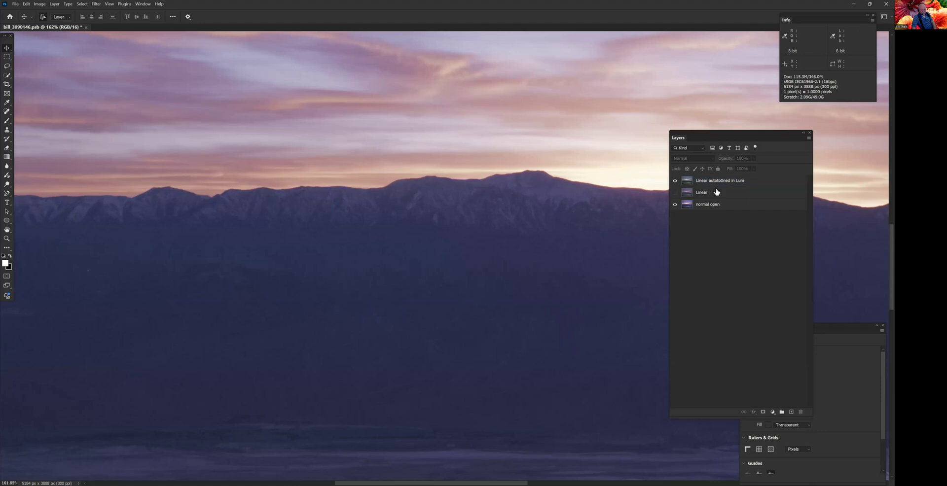
- Show the Linear layer again, hide the normal open layer, and return to viewing the whole image
left_click(675, 193)
left_click(675, 192)
scroll(595, 276, "down", 5)
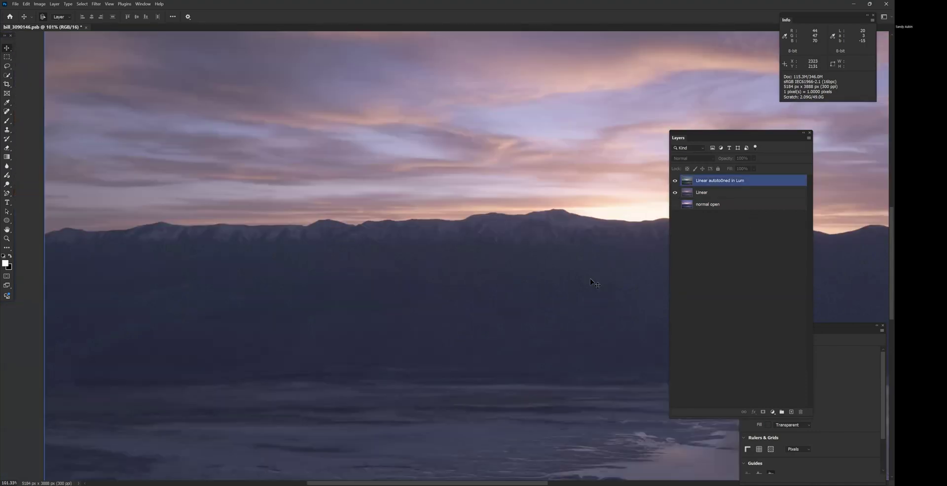
scroll(431, 289, "down", 4)
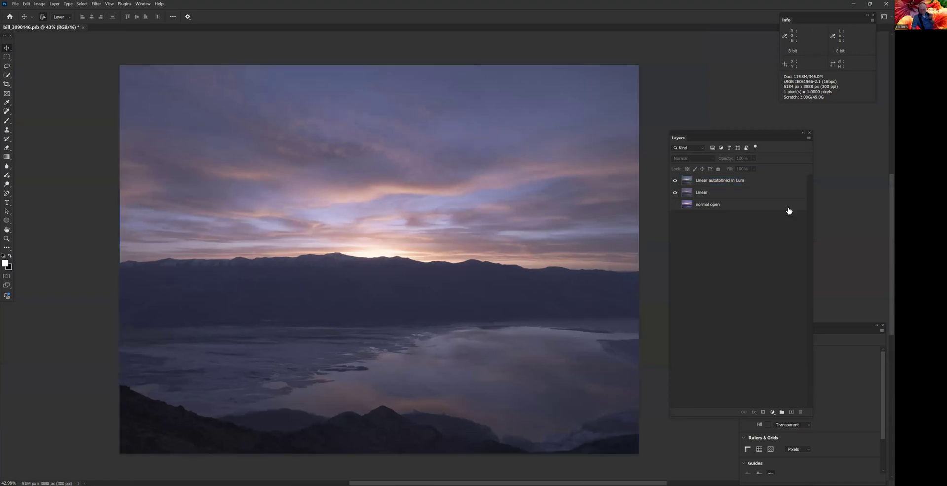
- Duplicate the auto-toned luminosity layer and rename the copy as "merge blend channels"
left_click(770, 183)
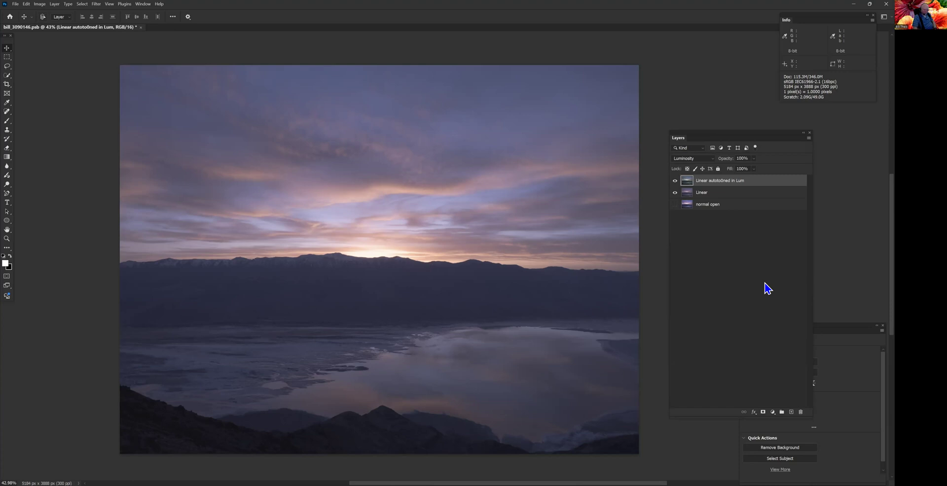
key("ctrl+j")
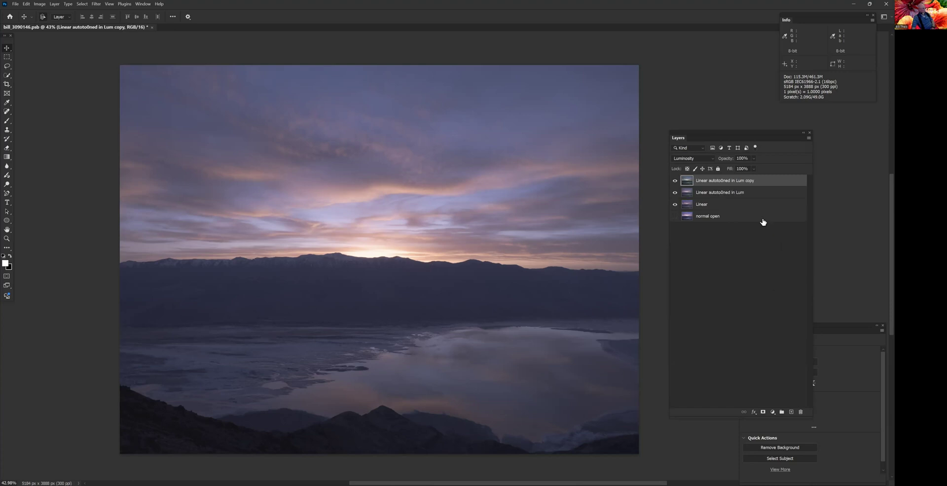
left_click(751, 185)
double_click(750, 185)
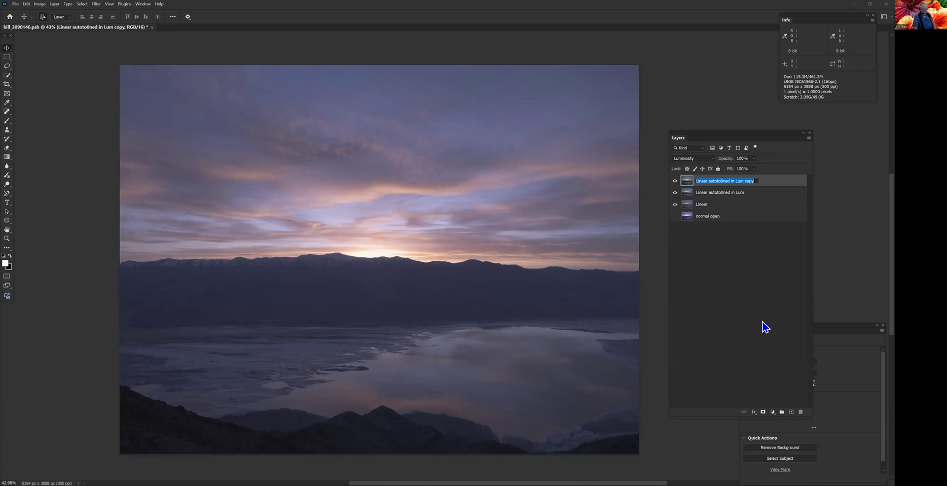
type("merge blend channels")
key("Return")
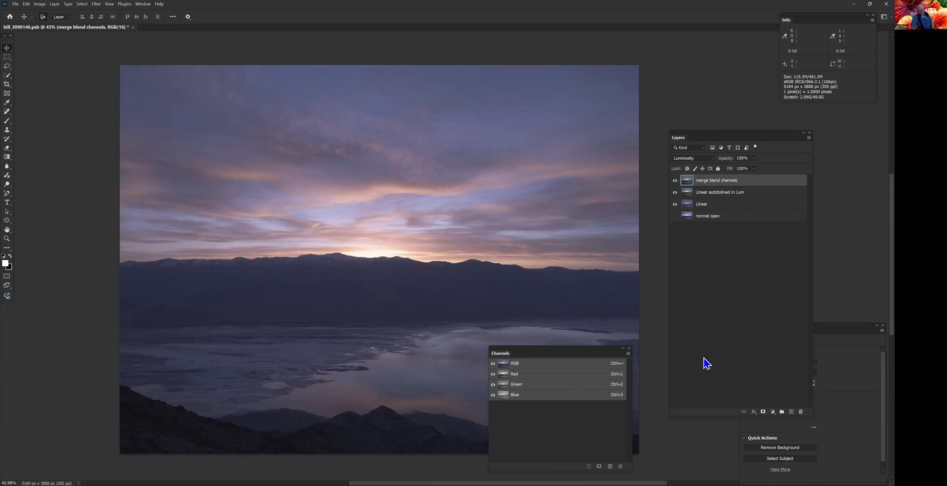
- View the Red, Green and Blue channels of the merge blend channels layer one at a time to compare their tones
scroll(460, 342, "up", 4)
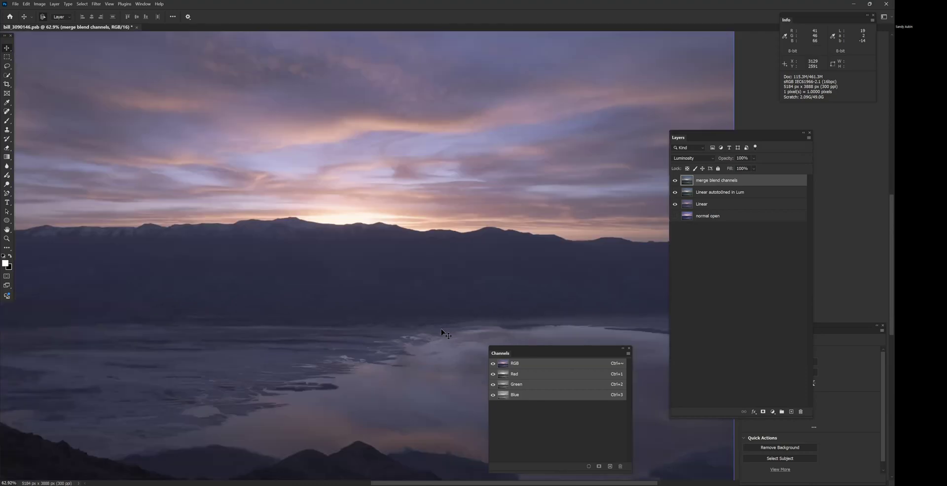
scroll(447, 337, "up", 2)
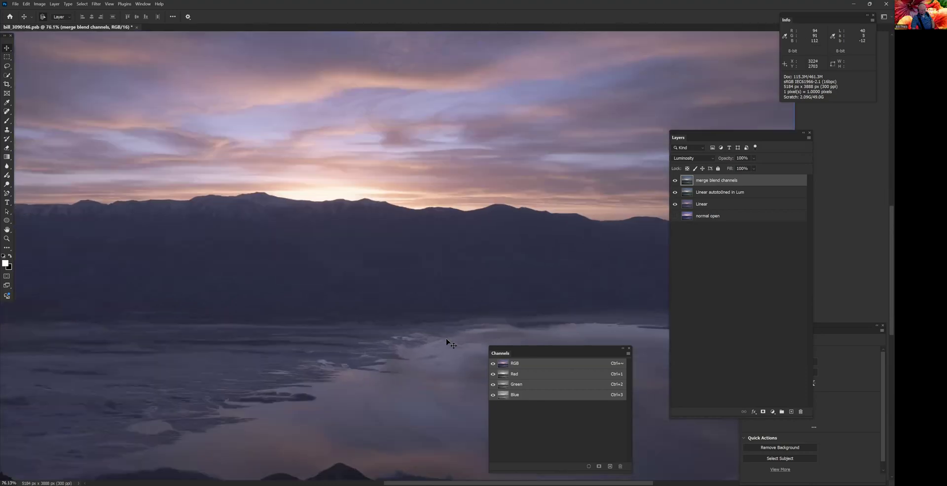
left_click(548, 375)
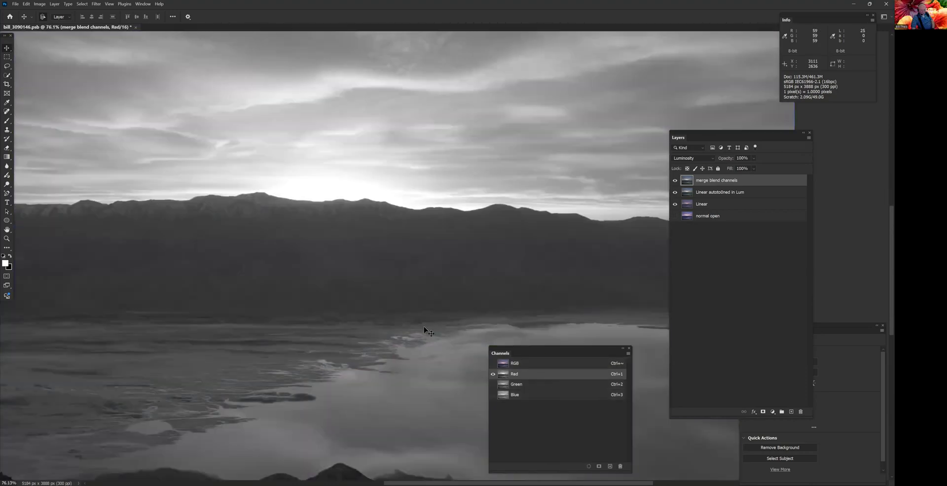
scroll(424, 327, "down", 4)
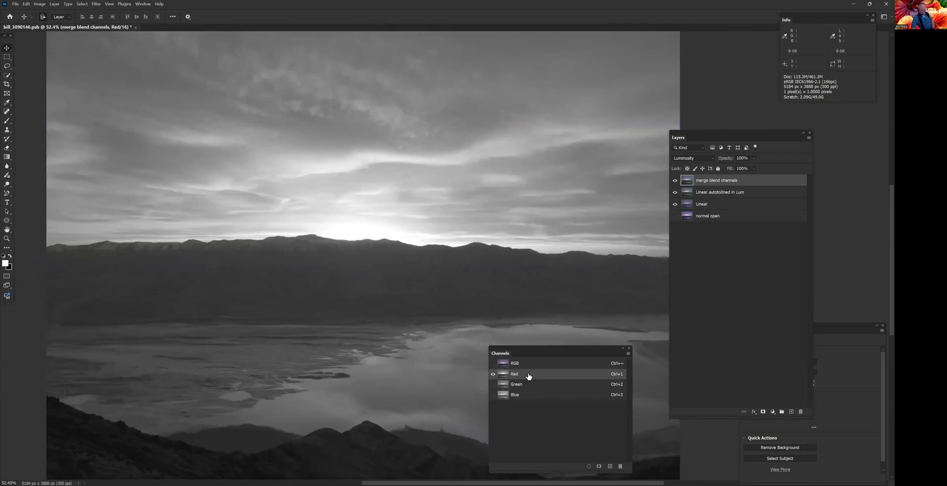
left_click(537, 389)
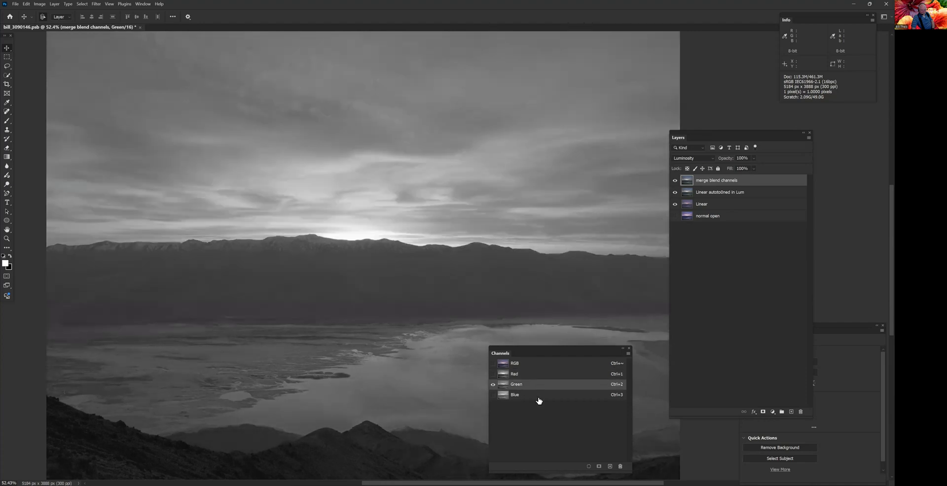
left_click(539, 401)
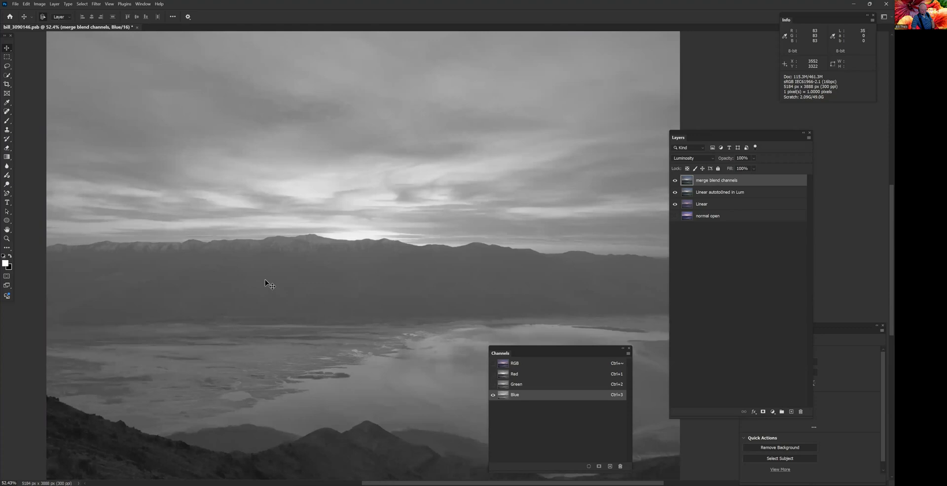
- Examine the distant mountain ridge up close in the Blue, Green and Red channels to compare how much detail each holds
scroll(271, 276, "up", 5)
scroll(344, 347, "up", 2)
left_click_drag(345, 346, 364, 336)
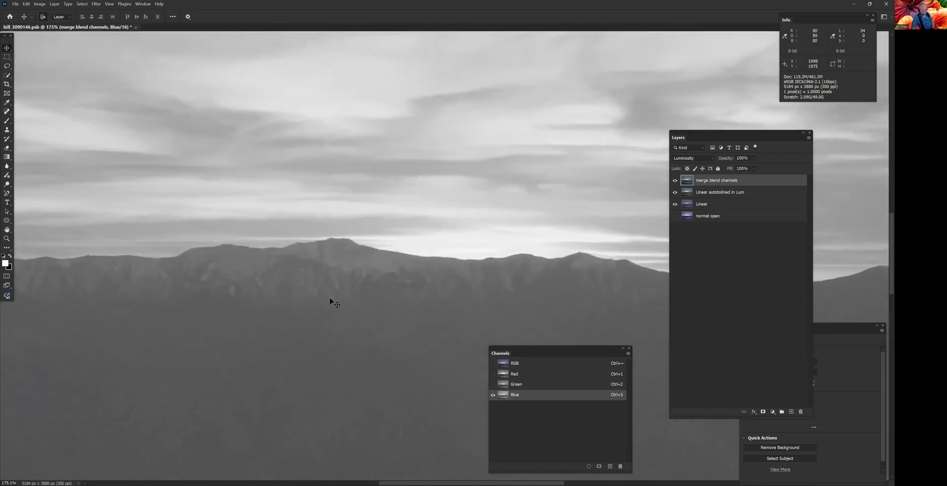
left_click(556, 389)
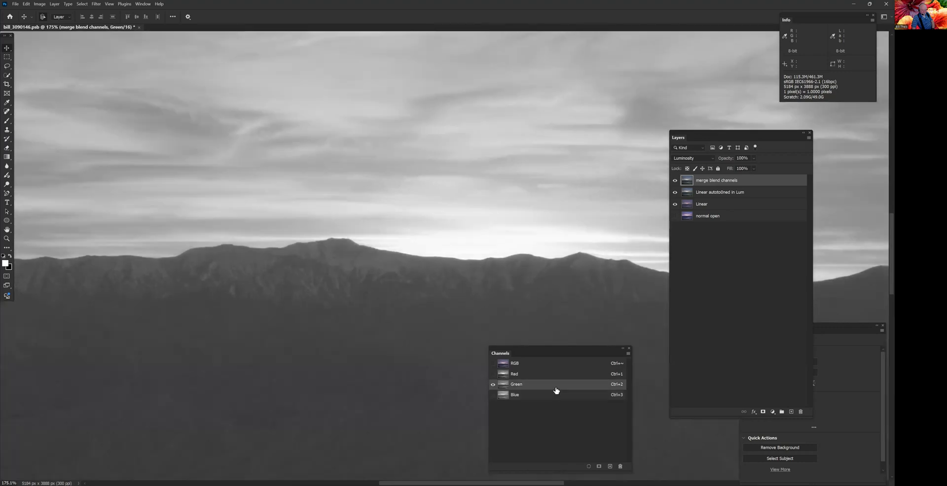
left_click(556, 381)
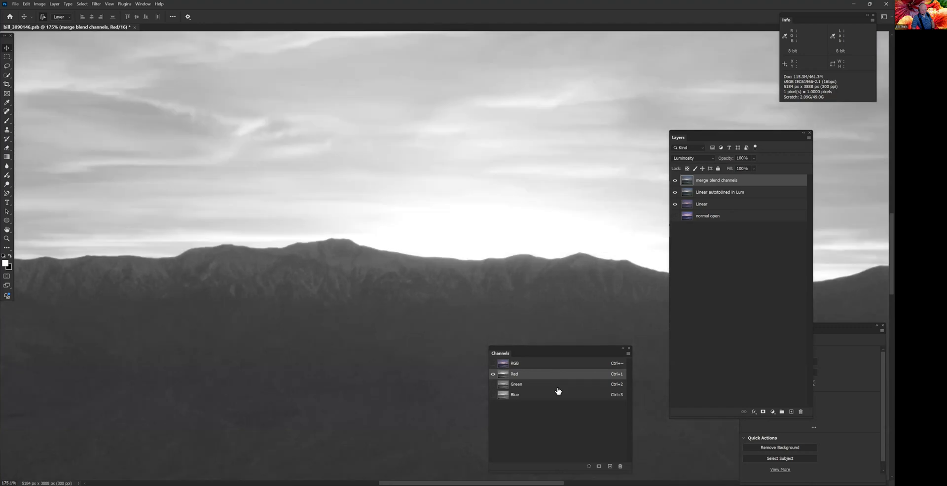
left_click(557, 391)
left_click(559, 395)
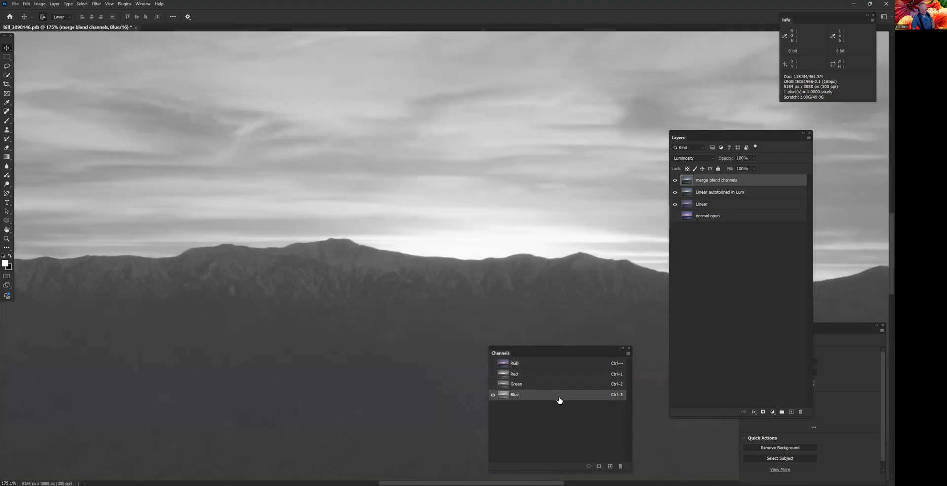
left_click(559, 389)
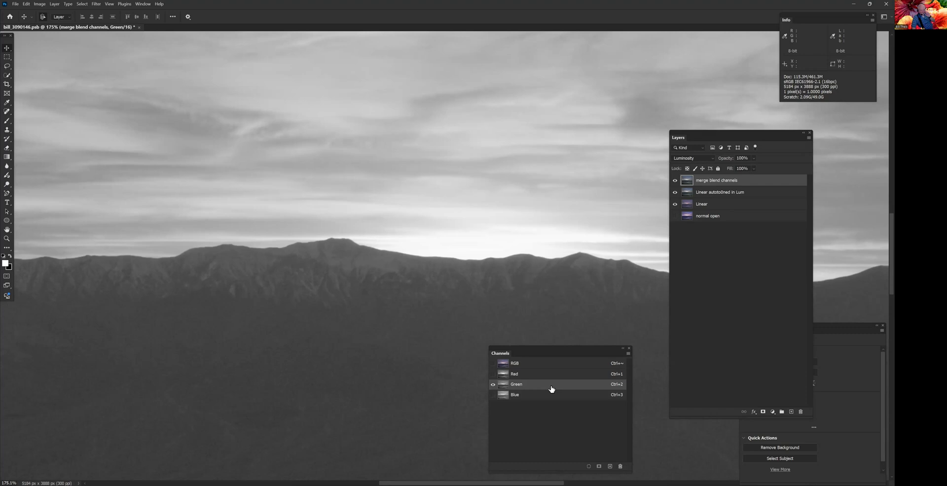
- Compare the sky across the Red, Green and Blue channels, and the mountain ridge in Green and Red up close
scroll(380, 405, "down", 5)
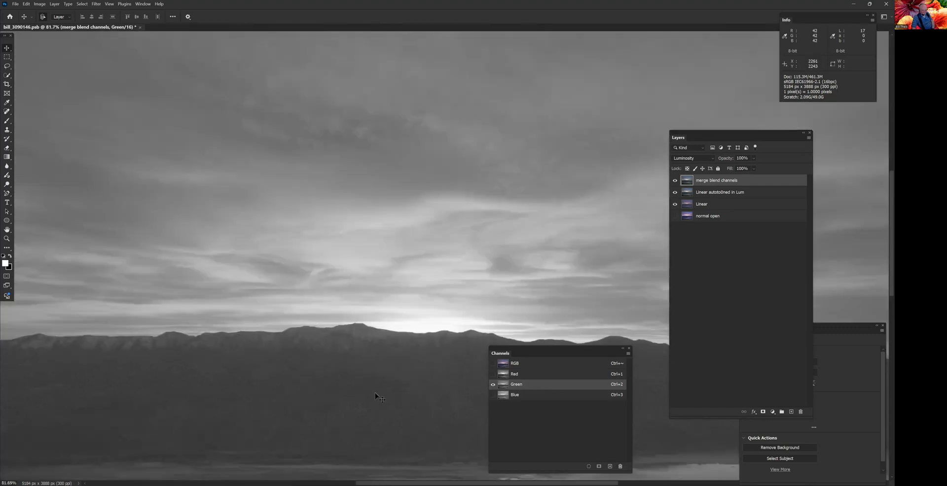
scroll(374, 393, "down", 3)
left_click_drag(398, 290, 317, 294)
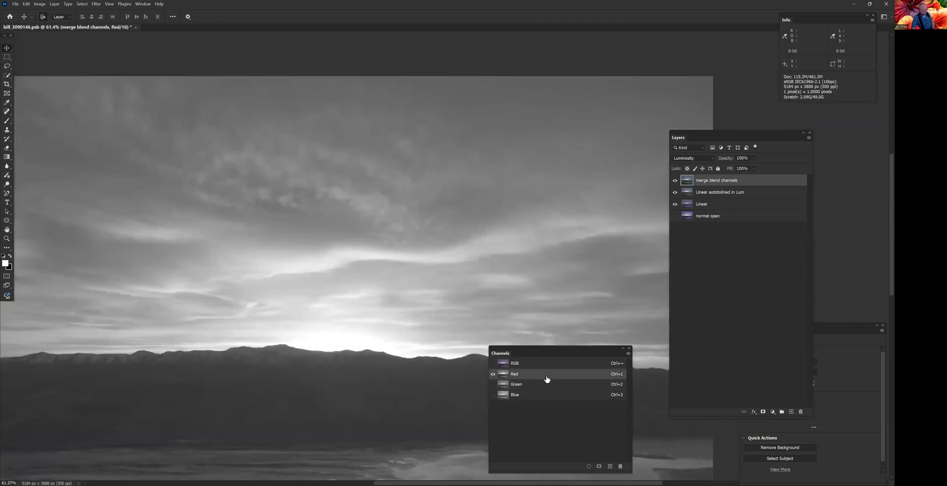
left_click(546, 385)
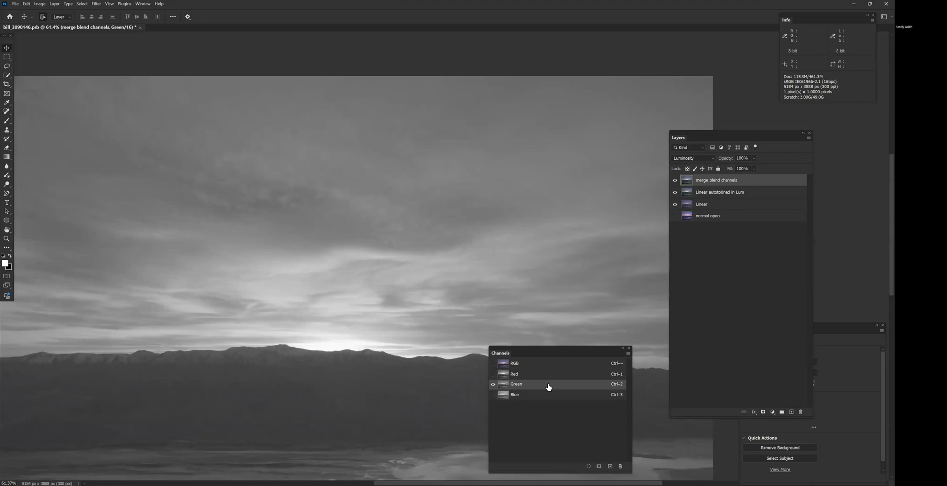
left_click(548, 397)
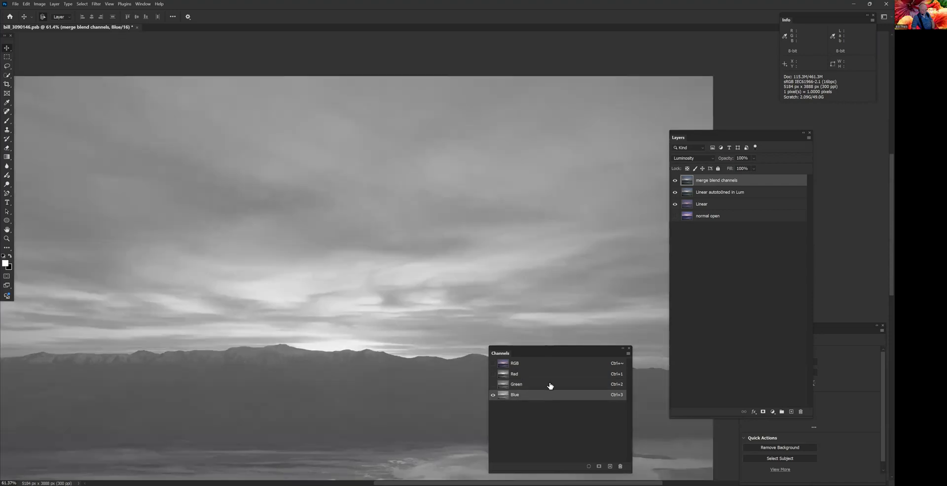
left_click(550, 385)
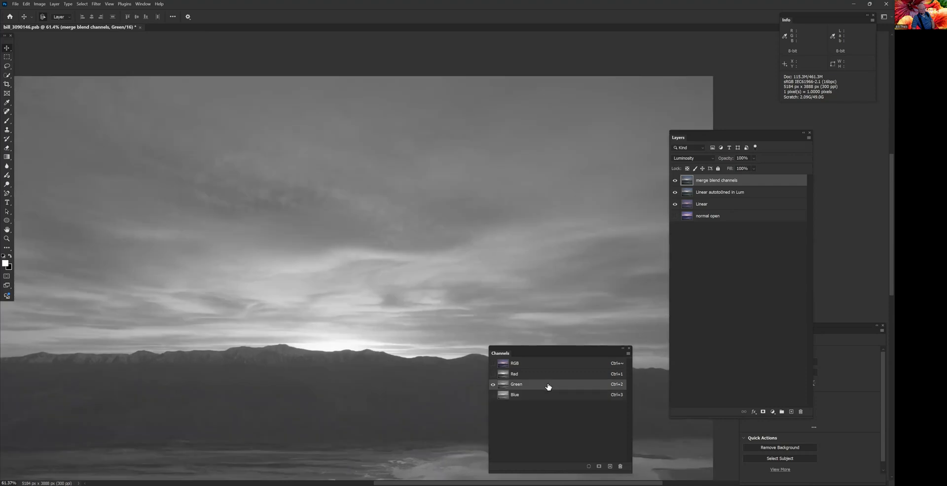
left_click(546, 376)
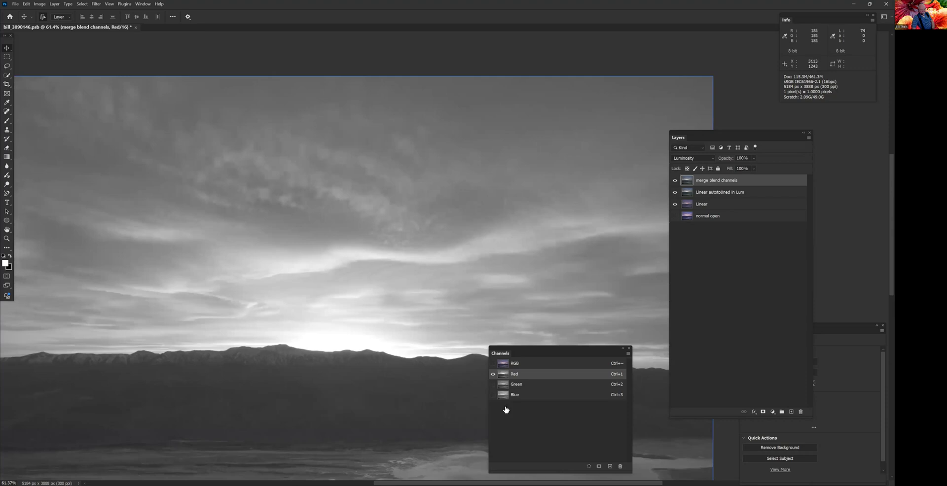
left_click(535, 389)
scroll(292, 397, "up", 1)
scroll(293, 398, "up", 8)
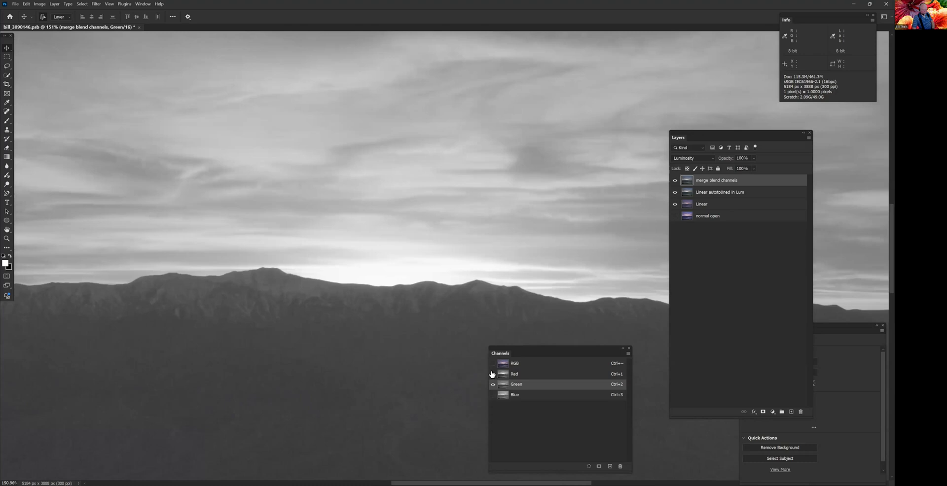
left_click(540, 378)
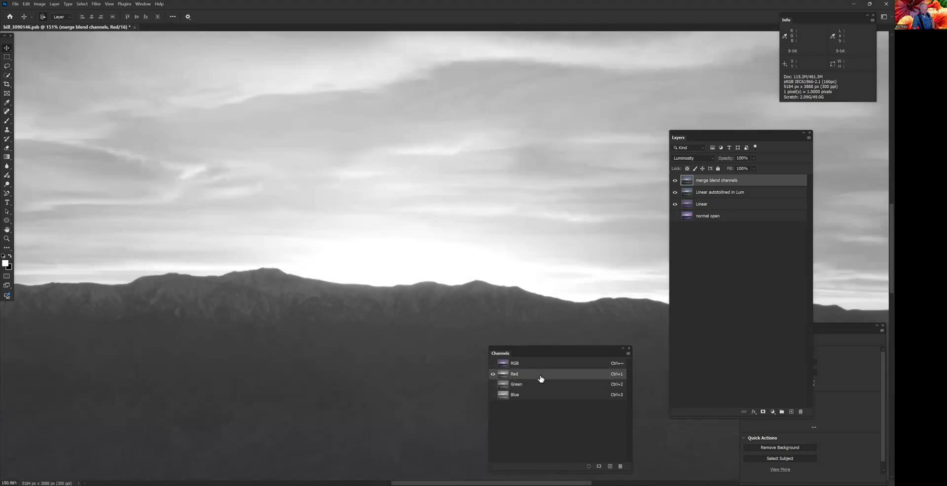
- Target the Green channel and set Apply Image to use the merge blend channels layer's Red channel with Lighten blending
left_click(542, 389)
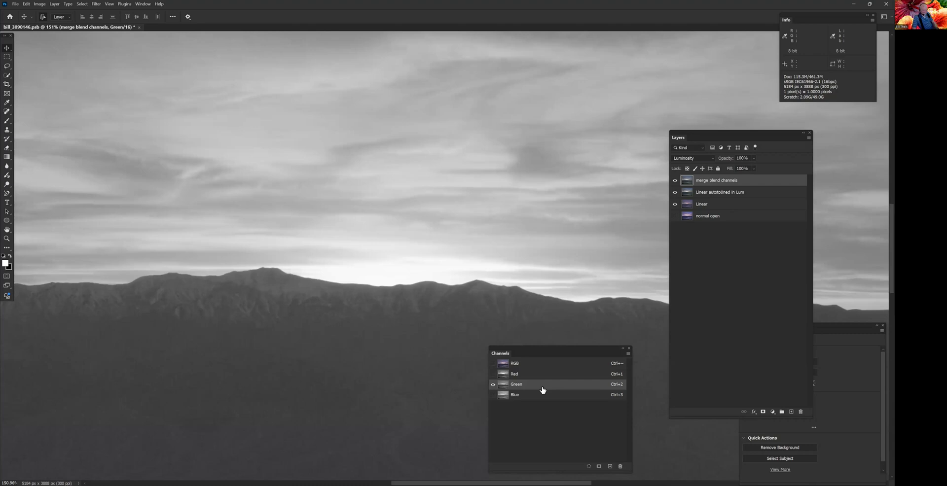
key("alt+i")
key("y")
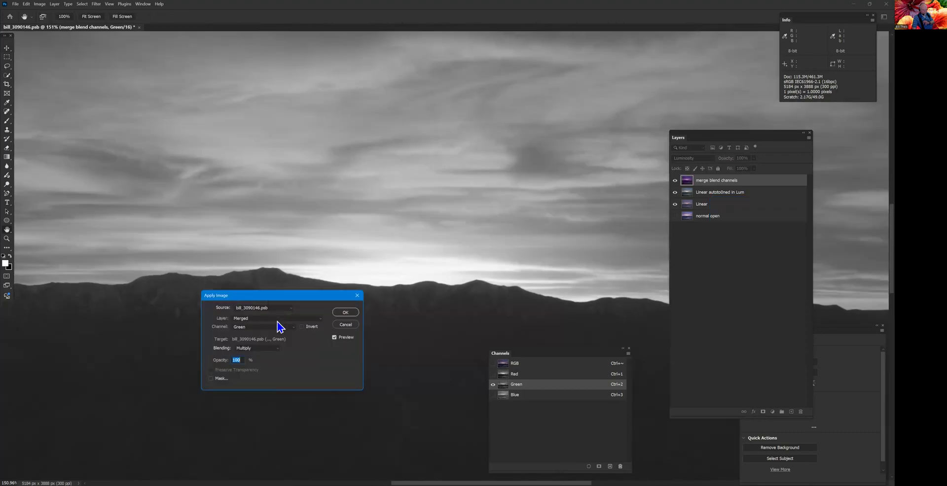
left_click(276, 319)
left_click(273, 336)
left_click(289, 327)
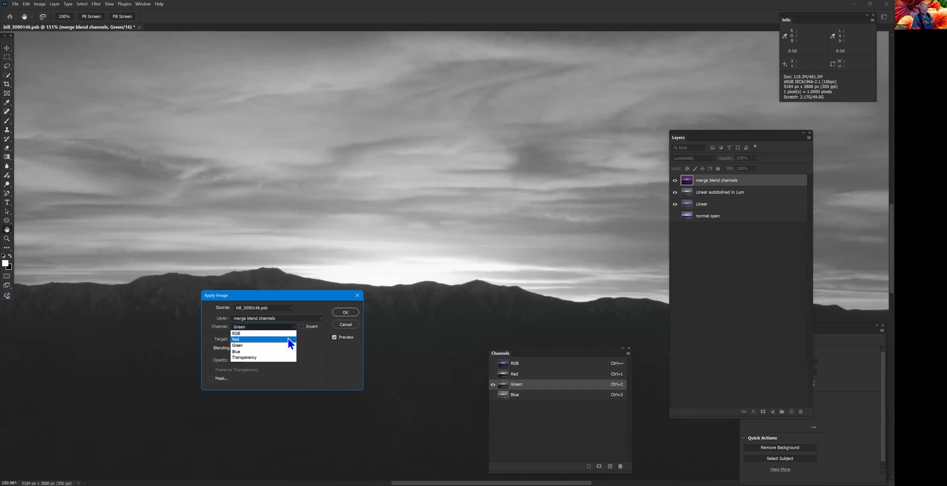
left_click(289, 340)
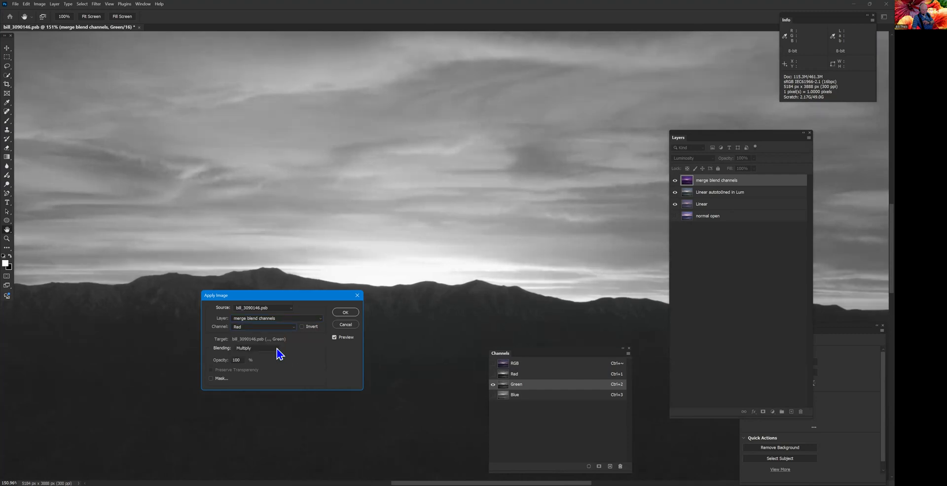
left_click(277, 348)
left_click(274, 363)
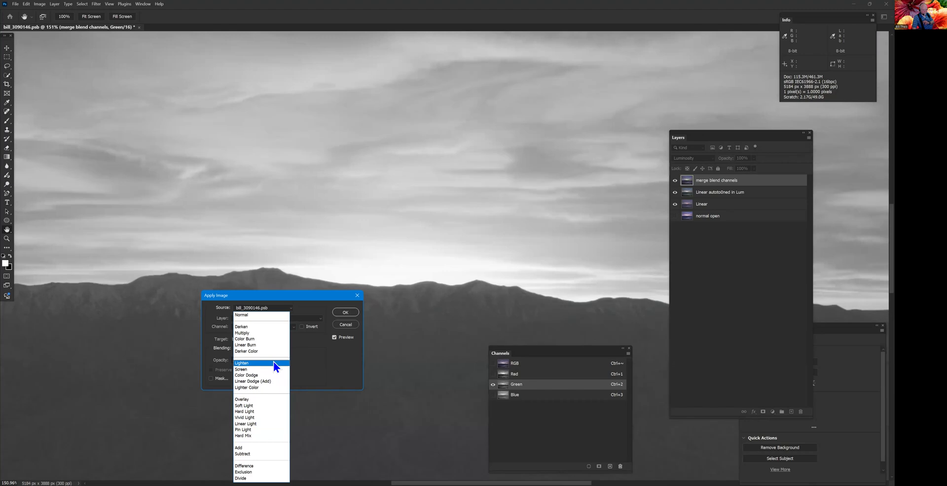
- Compare the Green channel with and without the Lighten blend on the ridge and sky, and apply it at 100% opacity
left_click(335, 338)
left_click(335, 338)
left_click(335, 338)
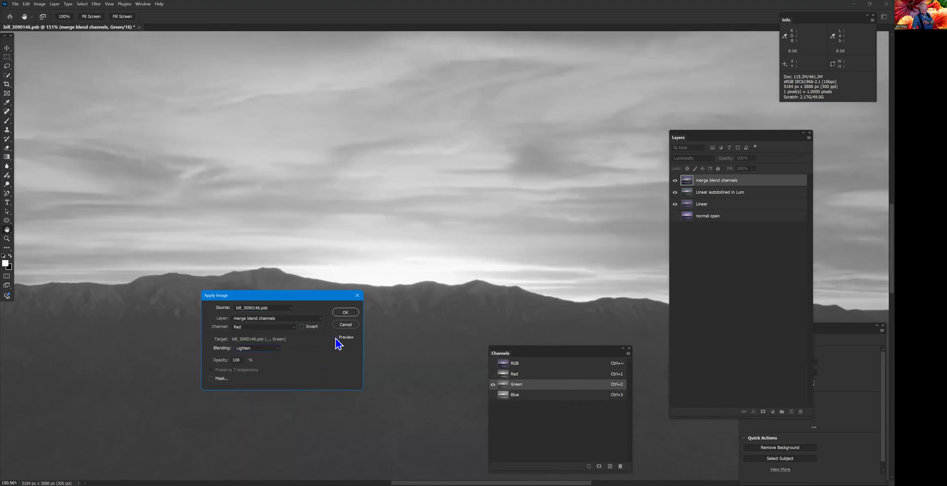
left_click(335, 337)
left_click(335, 338)
scroll(449, 228, "down", 3)
left_click(345, 334)
left_click(335, 338)
left_click(335, 338)
left_click(335, 338)
left_click(335, 338)
left_click(335, 338)
left_click(335, 338)
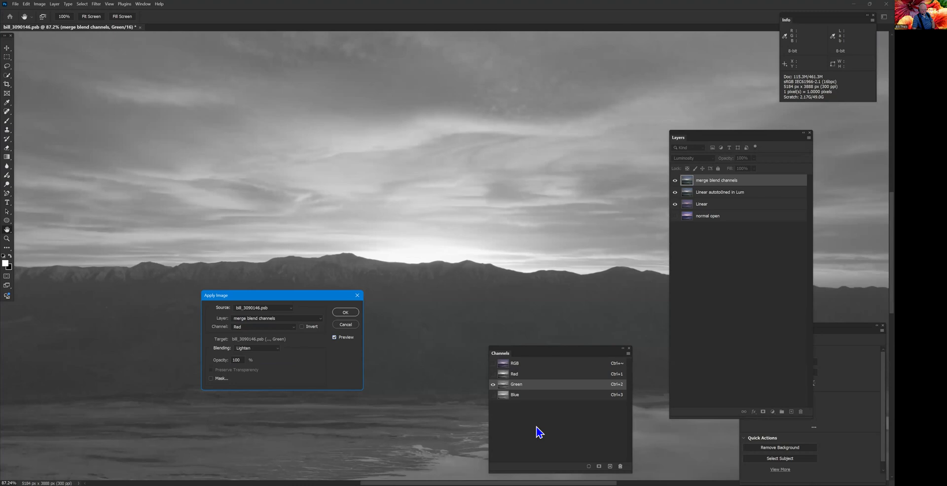
key("Return")
key("v")
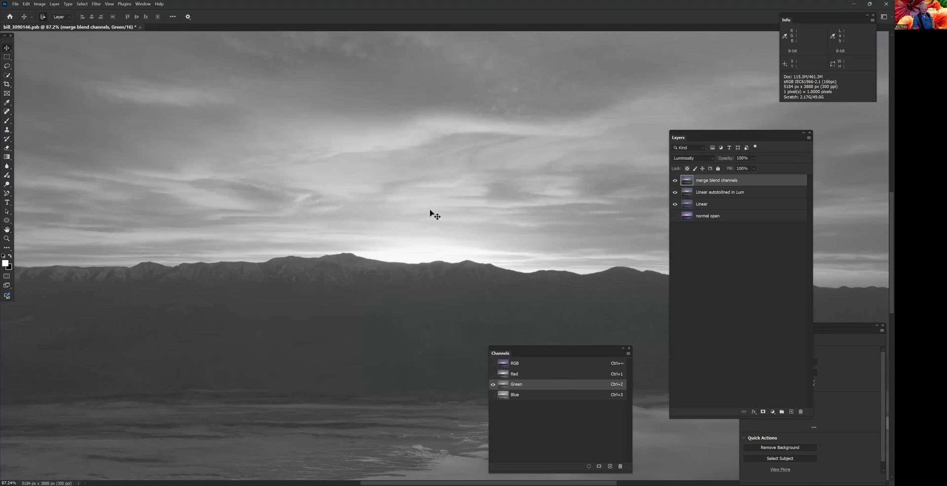
- Try a second Apply Image of the Red channel onto the Green channel with Soft Light blending, viewing the whole image
scroll(433, 213, "down", 7)
left_click_drag(481, 253, 378, 243)
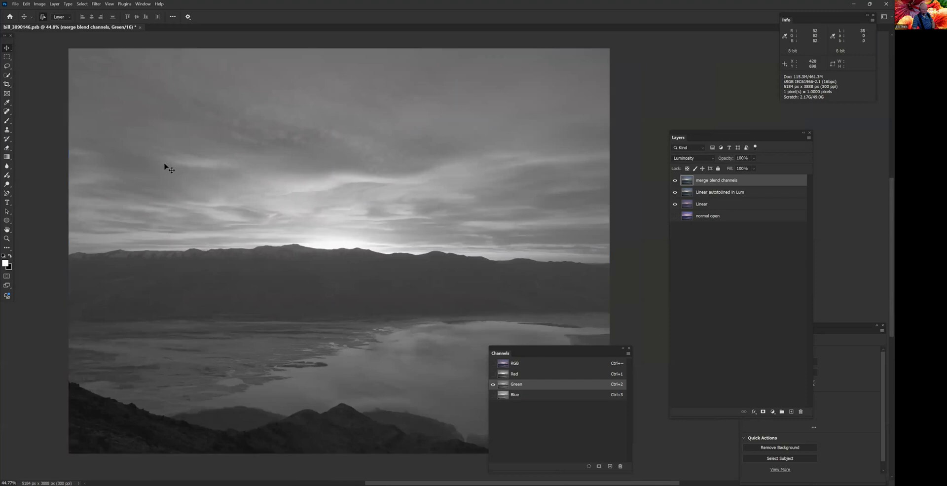
left_click(39, 4)
left_click(58, 100)
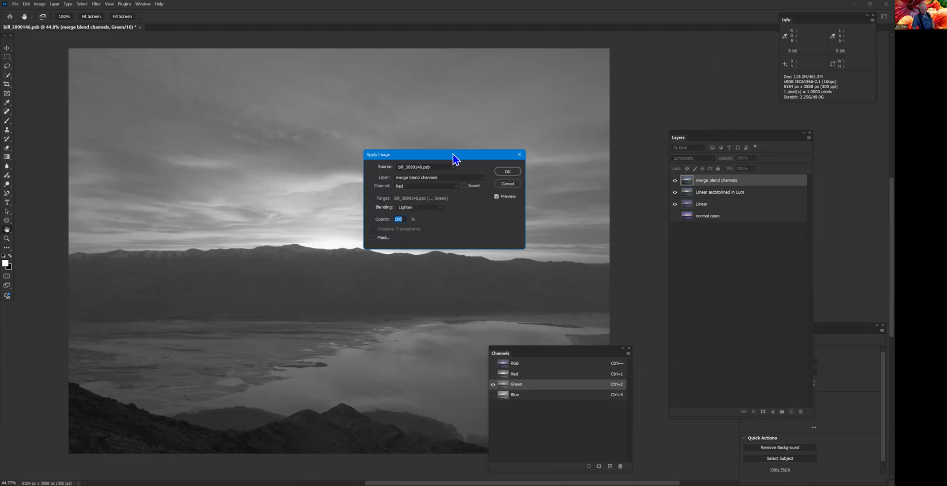
left_click_drag(453, 154, 595, 87)
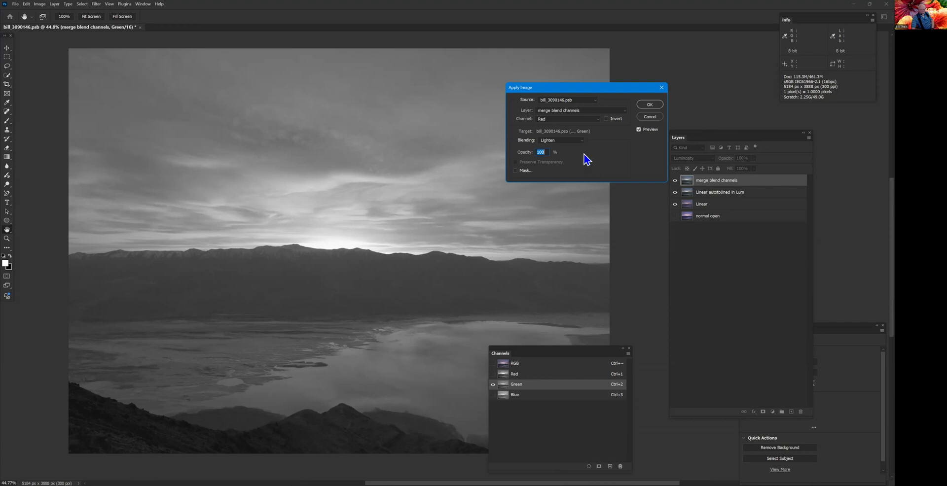
left_click(582, 141)
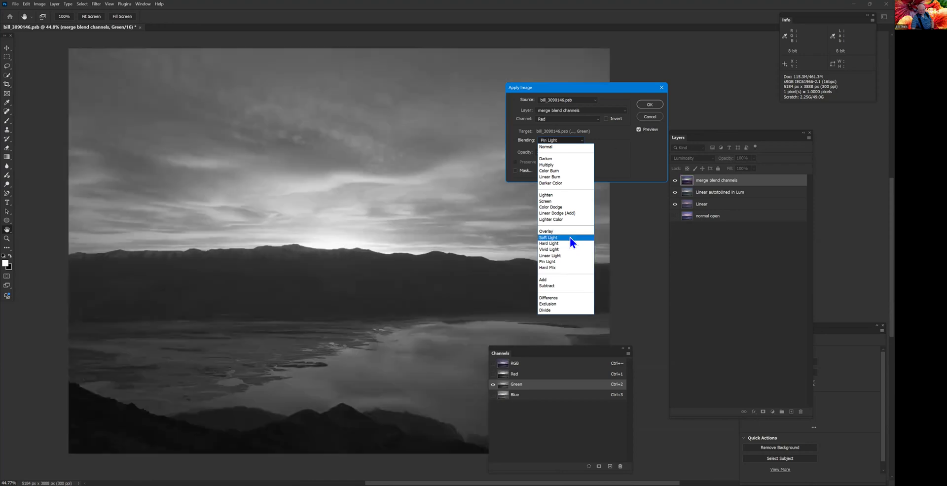
- Compare the whole image with the Soft Light preview on and off, and discard the blend
left_click(639, 133)
left_click(639, 130)
left_click(639, 131)
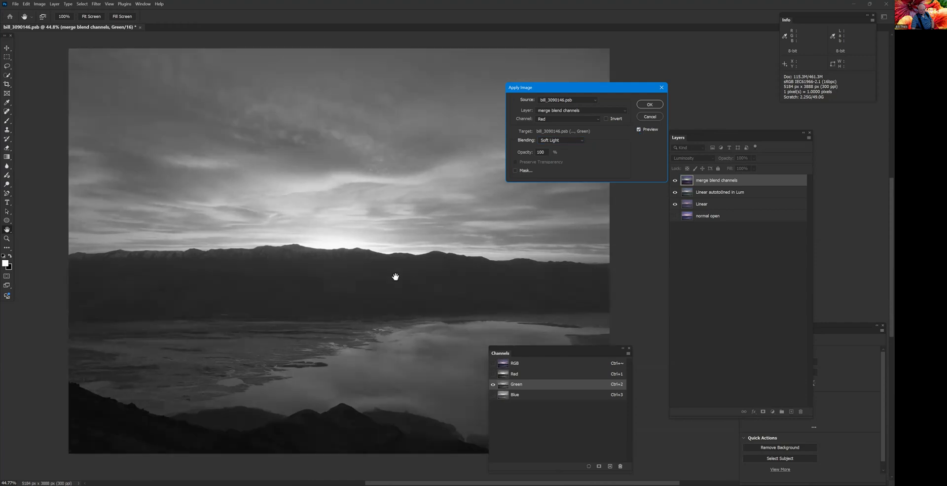
left_click(639, 130)
left_click(638, 130)
left_click(639, 129)
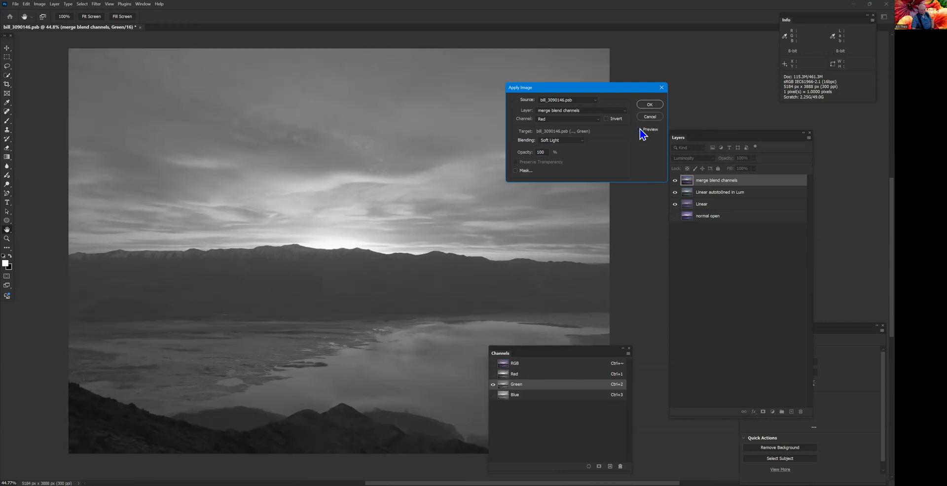
left_click(639, 129)
key("p")
left_click(649, 119)
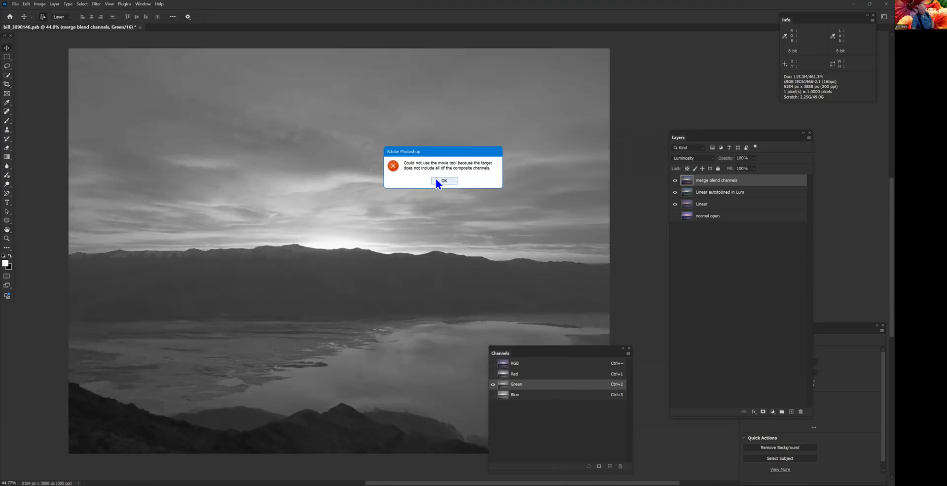
key("Return")
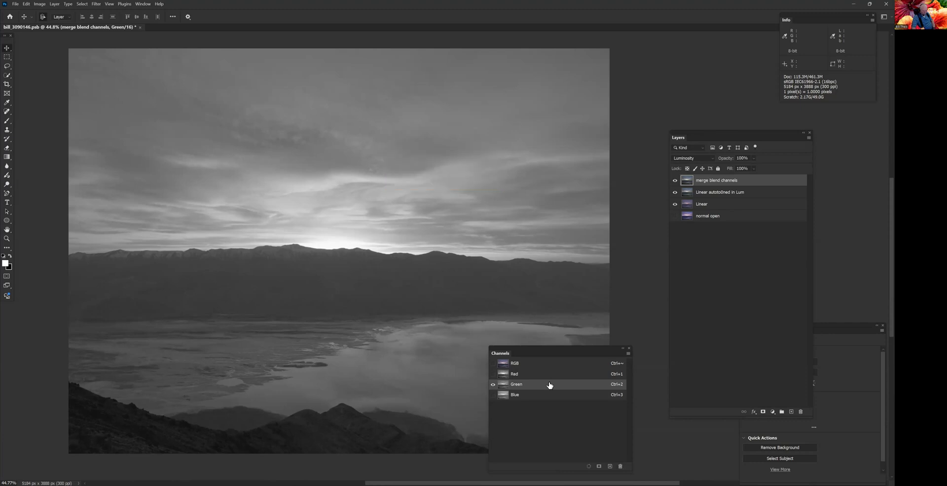
- Start a Curves adjustment on the Green channel, placing points at input 48, output 29 and at about input 92, output 84
key("ctrl+m")
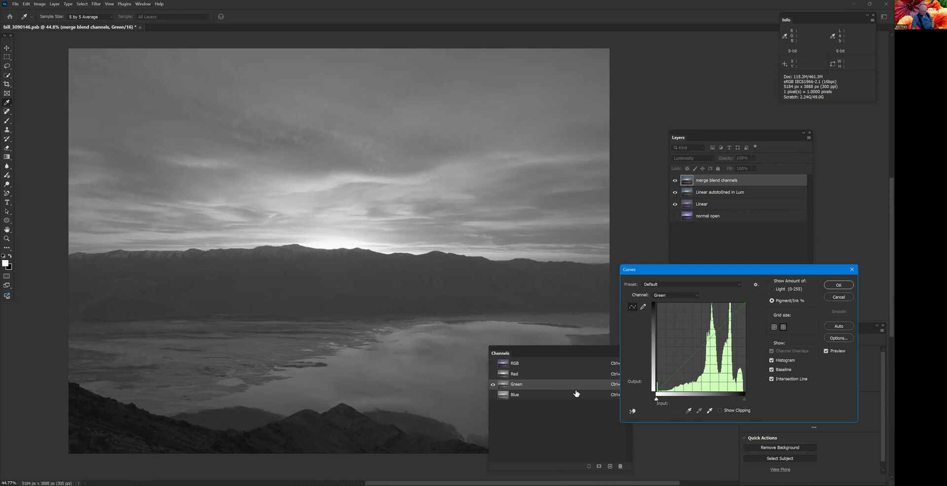
left_click(698, 364)
left_click_drag(698, 364, 700, 366)
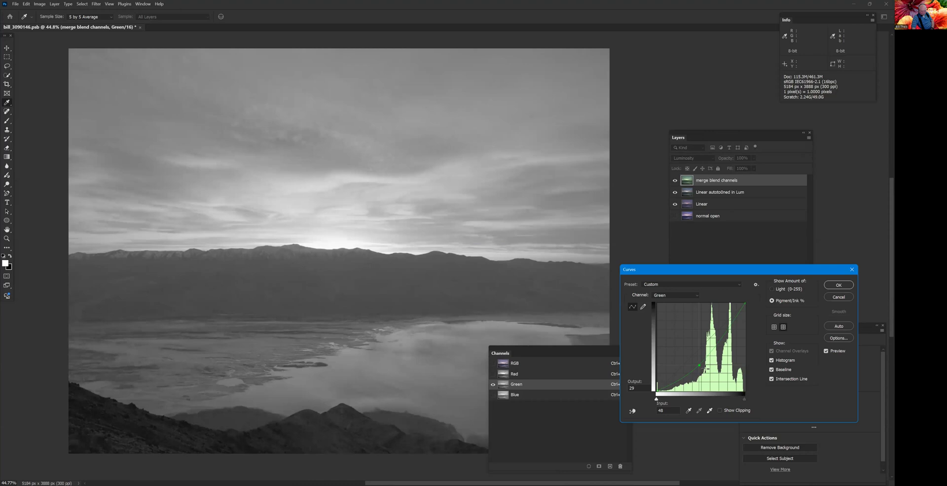
left_click(738, 317)
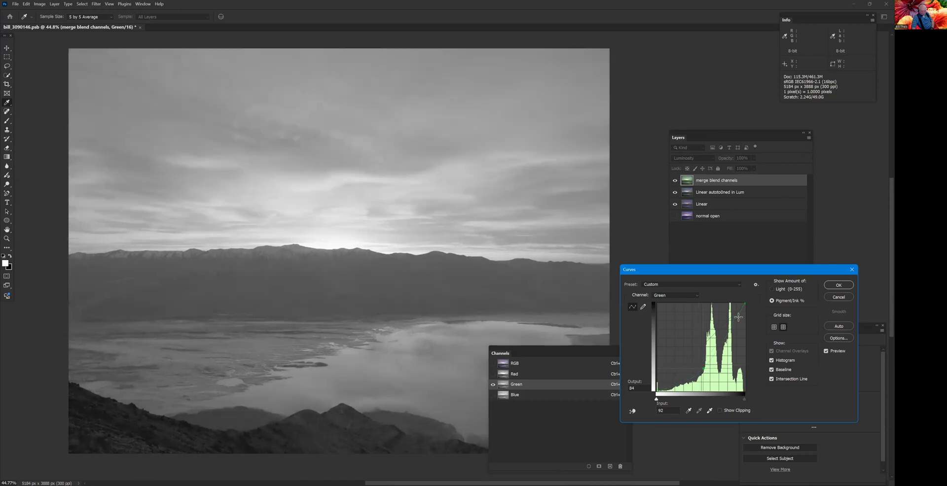
left_click_drag(737, 311, 738, 315)
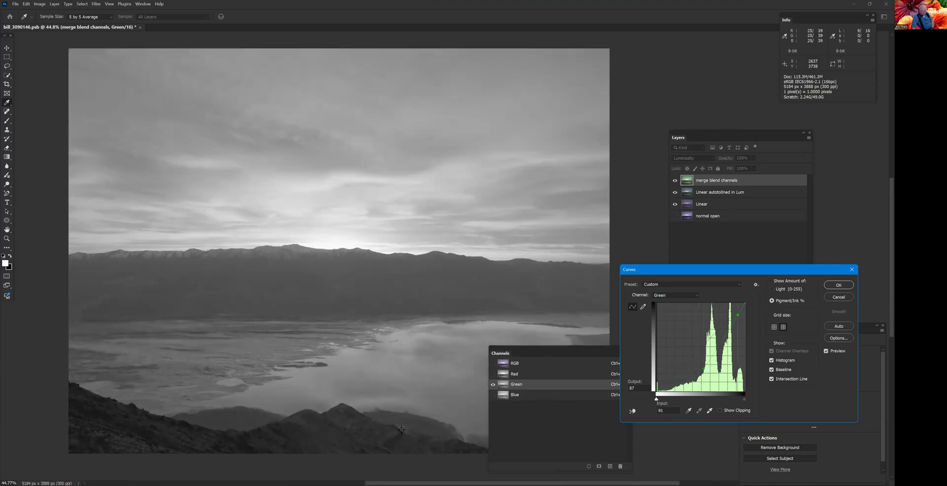
- Check the curve's before and after, lighten the shadows with points at 94/79 and 83/61 (input/output), and apply it
left_click(830, 353)
left_click(831, 353)
left_click_drag(739, 319, 741, 322)
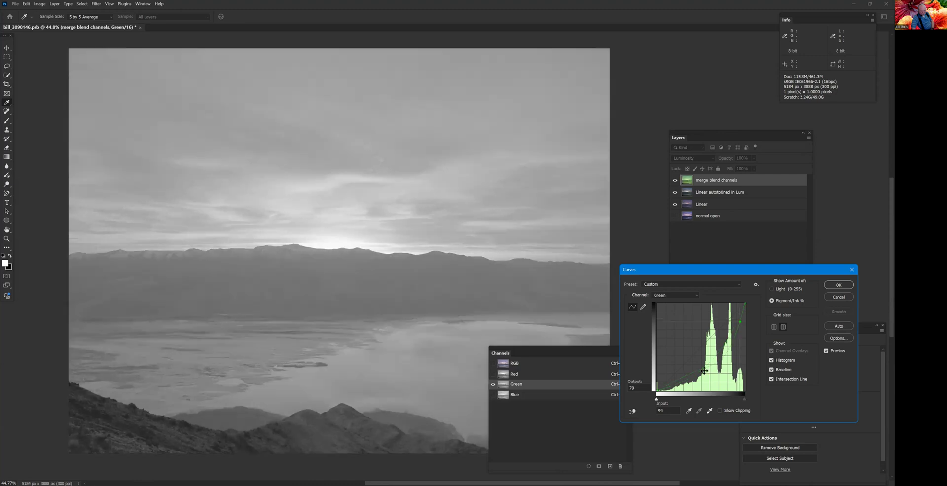
left_click(733, 344)
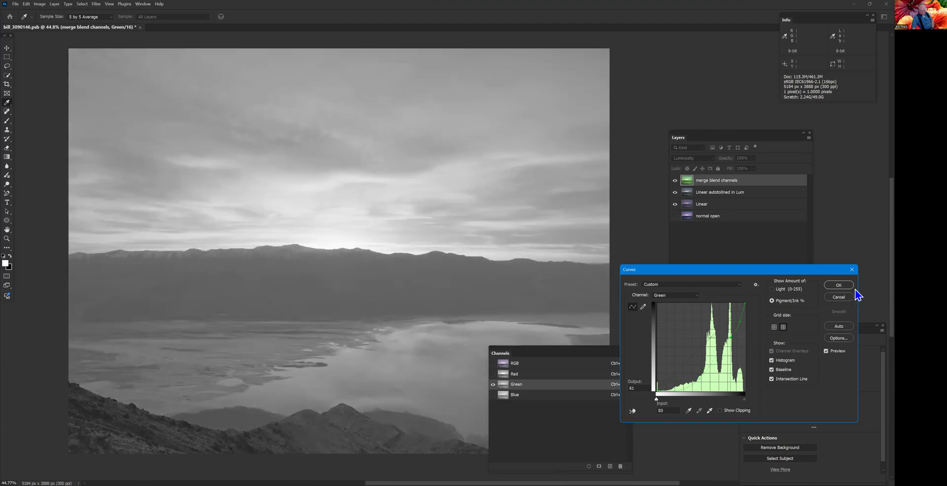
left_click(839, 287)
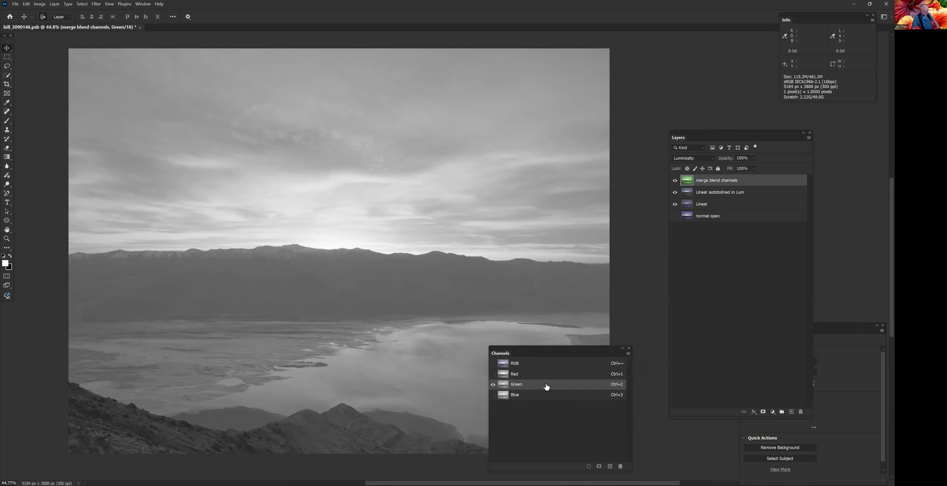
- Set up Apply Image on the Green channel from the merge blend channels layer's Red channel, with Soft Light blending at 100% opacity
key("ctrl+alt+shift+a")
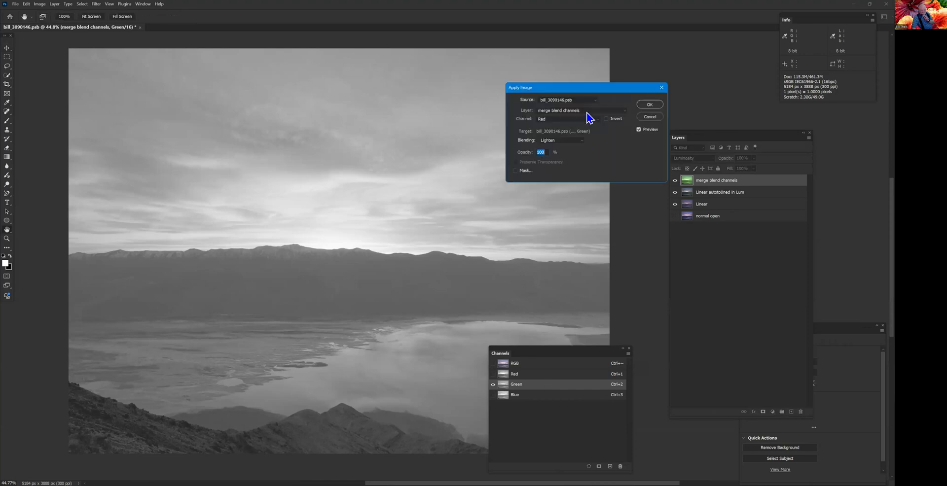
left_click(587, 113)
left_click(582, 140)
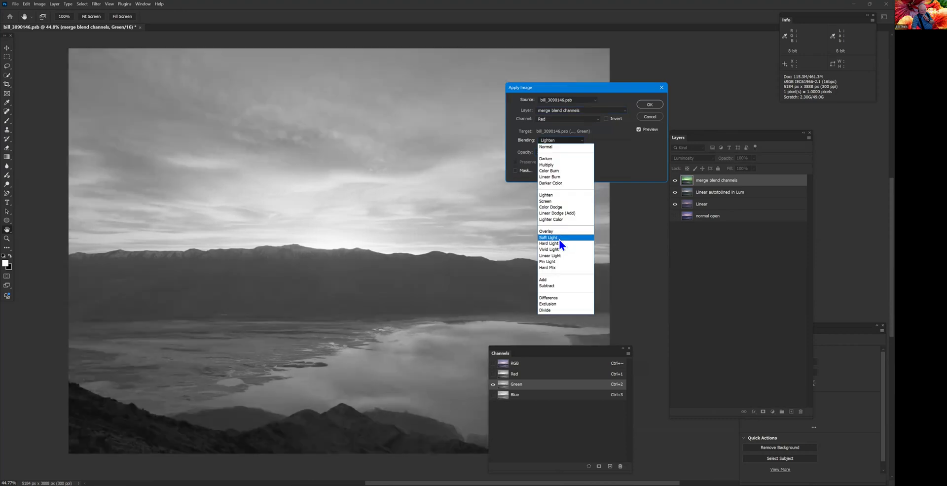
key("Return")
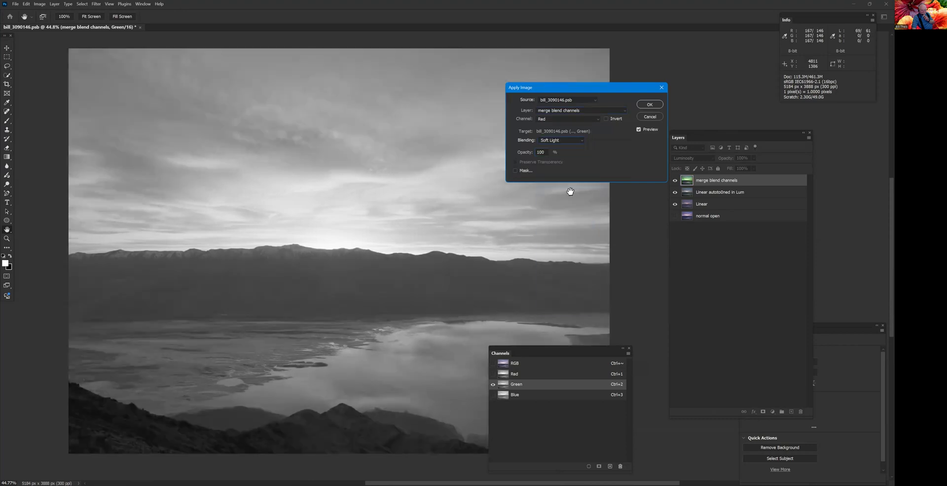
- Compare the Green channel with the Soft Light preview on and off, and apply the blend
left_click(639, 130)
left_click(639, 130)
left_click(638, 130)
left_click(639, 130)
left_click(639, 130)
left_click(639, 129)
left_click(649, 105)
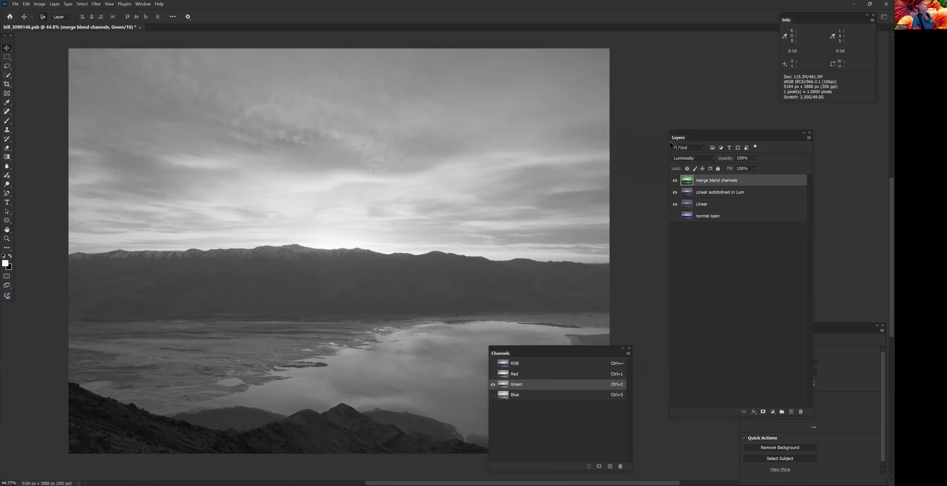
- Compare the Green channel with the merge blend channels layer hidden and shown, over the whole image and close up on the water
left_click(676, 181)
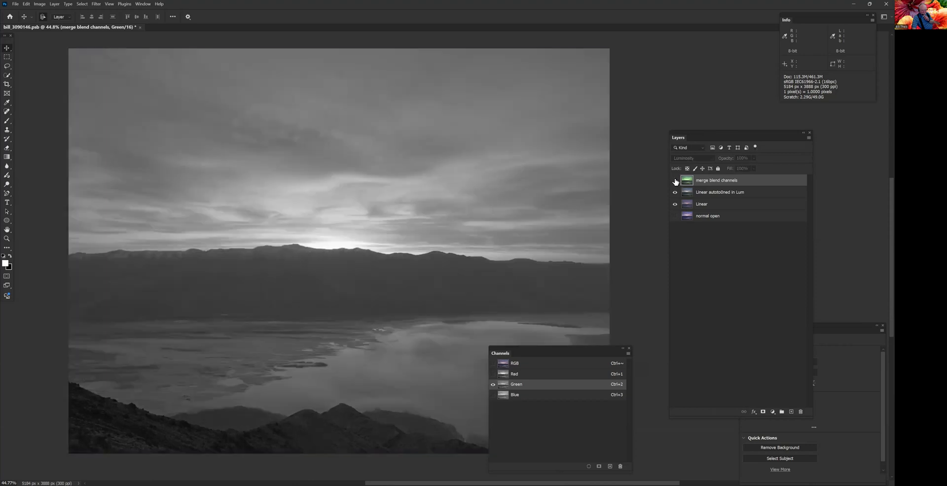
left_click(675, 181)
left_click(675, 181)
left_click(675, 181)
scroll(374, 392, "up", 3)
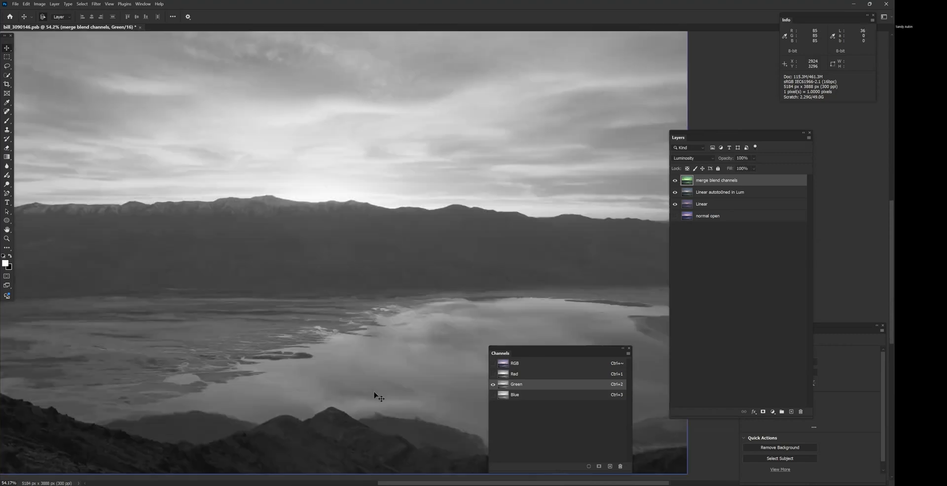
scroll(374, 395, "up", 2)
scroll(375, 393, "up", 3)
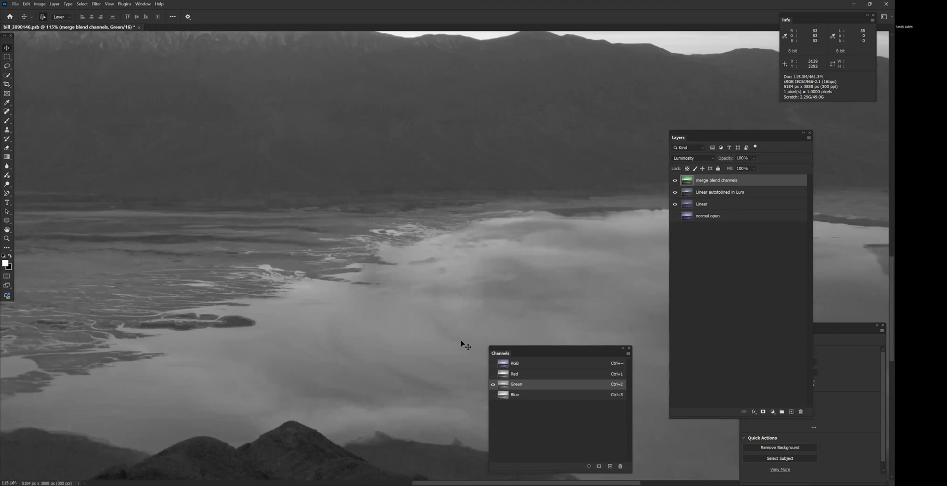
left_click(675, 180)
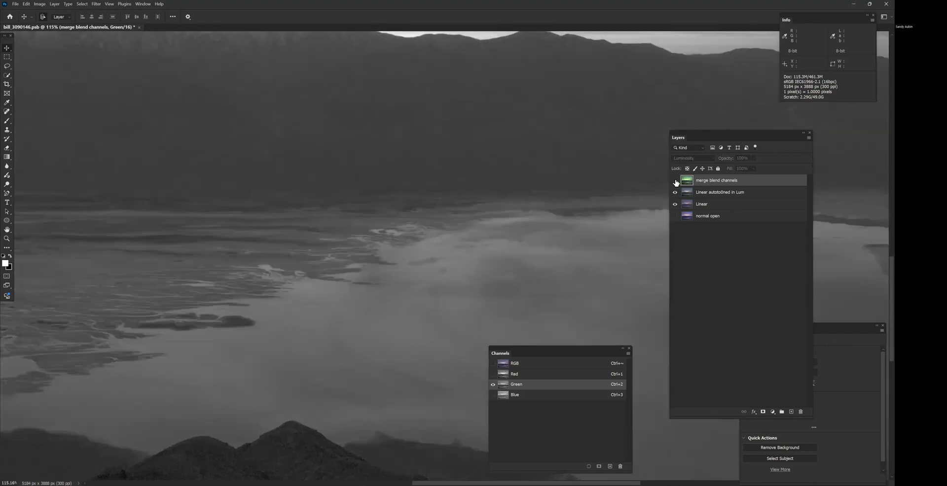
left_click(675, 181)
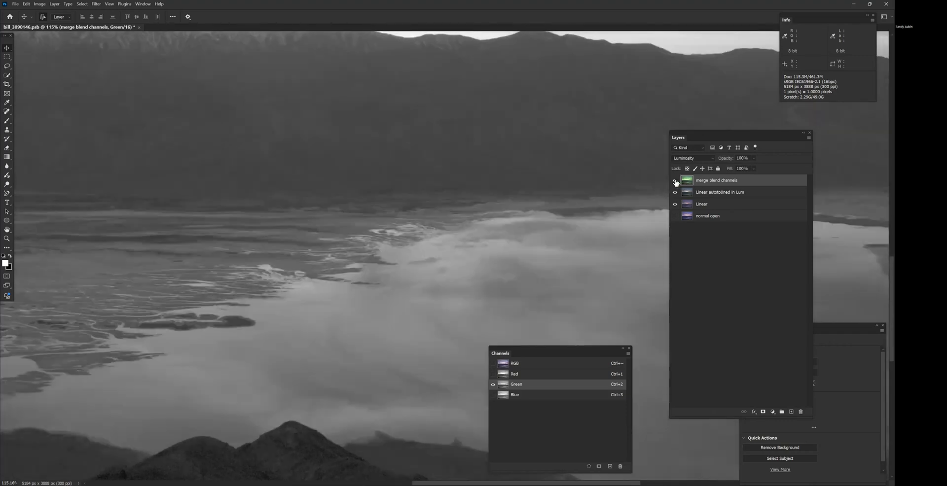
- Return to the whole image and inspect the Red channel and the full-colour composite
scroll(393, 340, "down", 5)
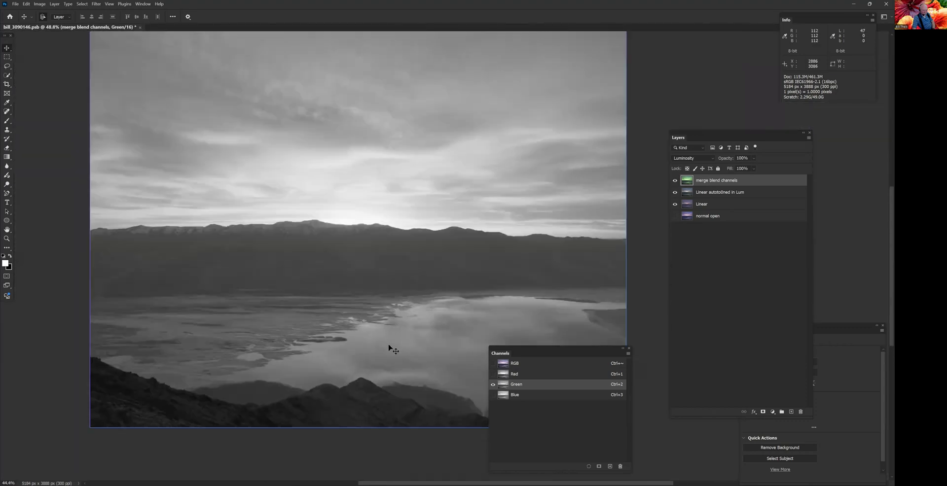
left_click_drag(357, 376, 336, 390)
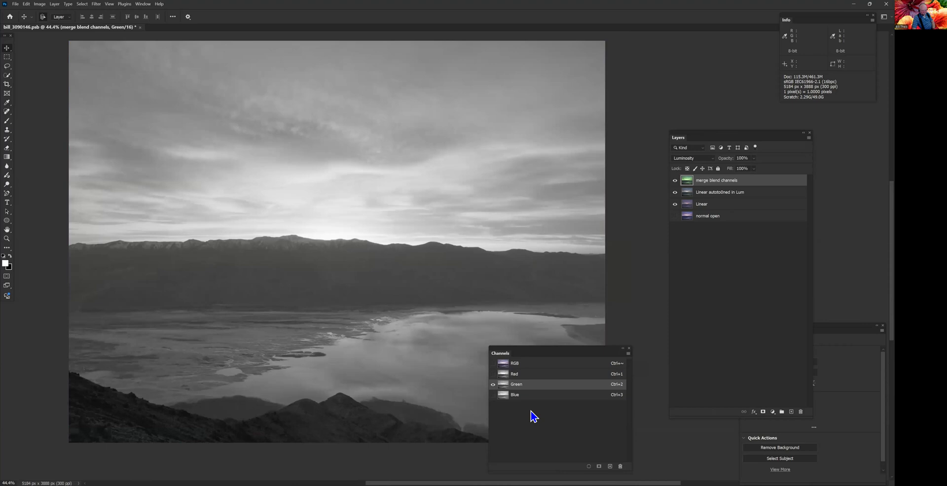
left_click(529, 376)
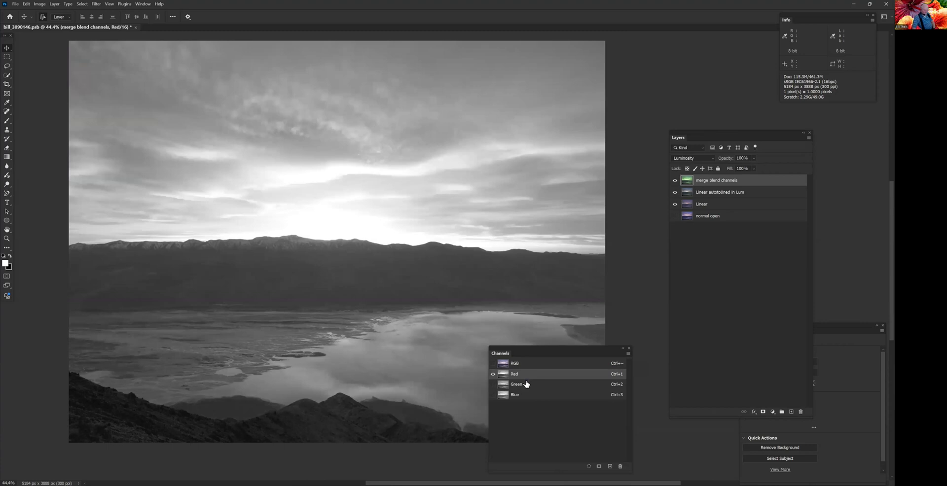
left_click(566, 365)
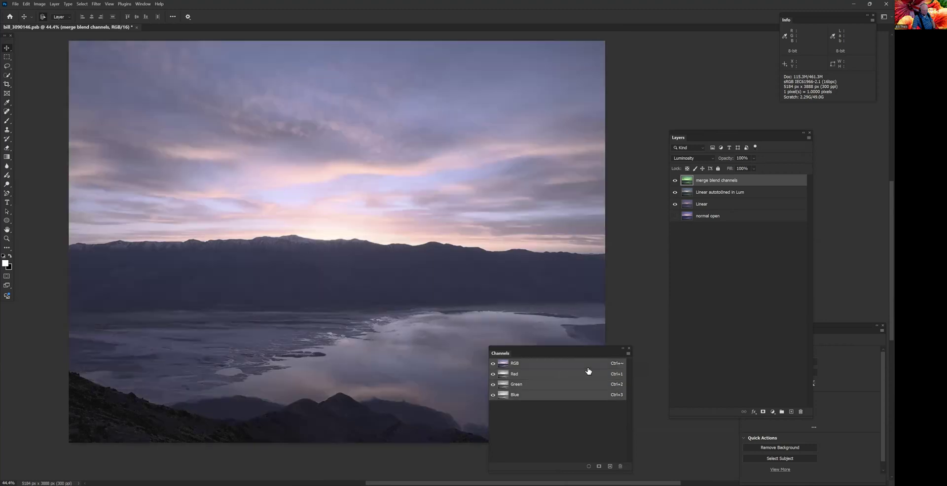
- Start a Curves adjustment on the Red channel, darkening the shadows with a point at input 18, output 11
left_click(557, 377)
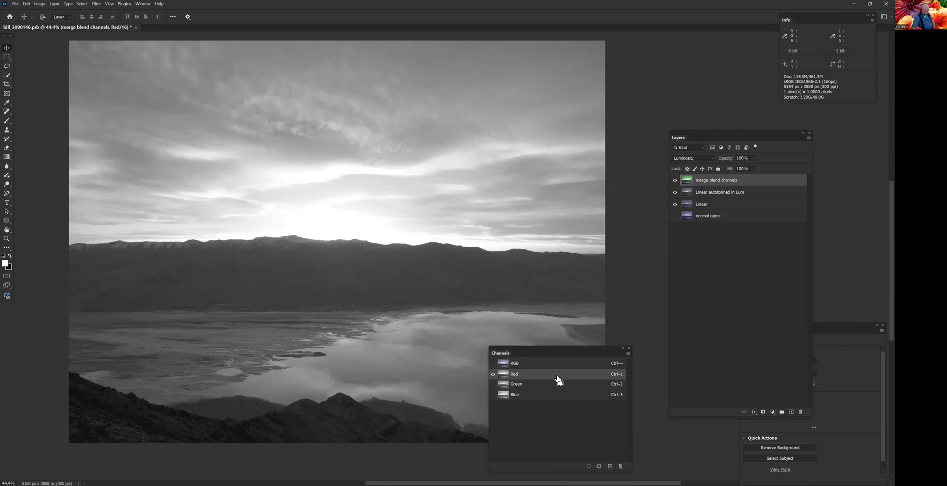
key("ctrl+m")
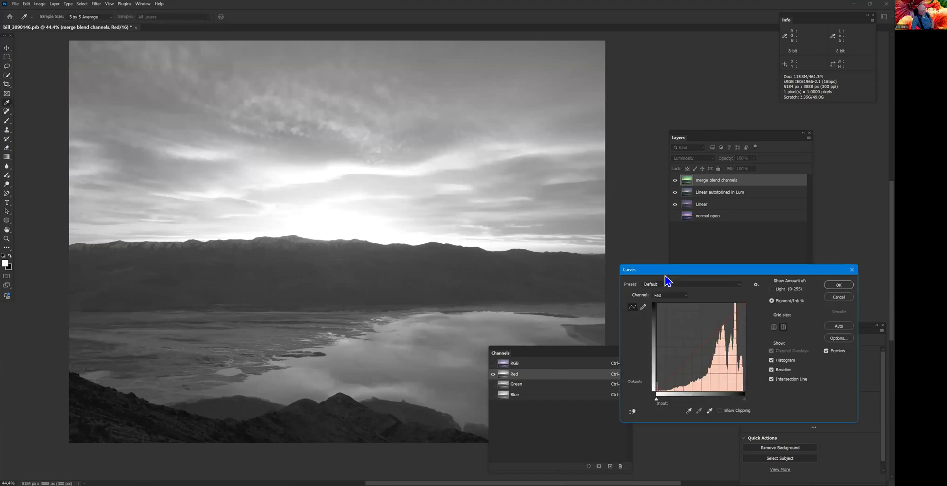
left_click_drag(665, 275, 460, 125)
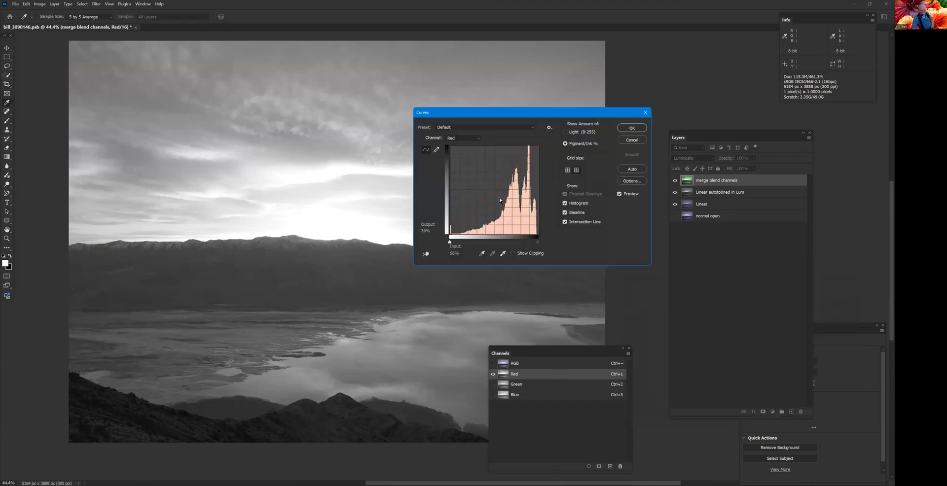
left_click(496, 195)
mouse_move(501, 198)
left_mouse_down()
mouse_move(475, 169)
mouse_move(489, 207)
left_mouse_up()
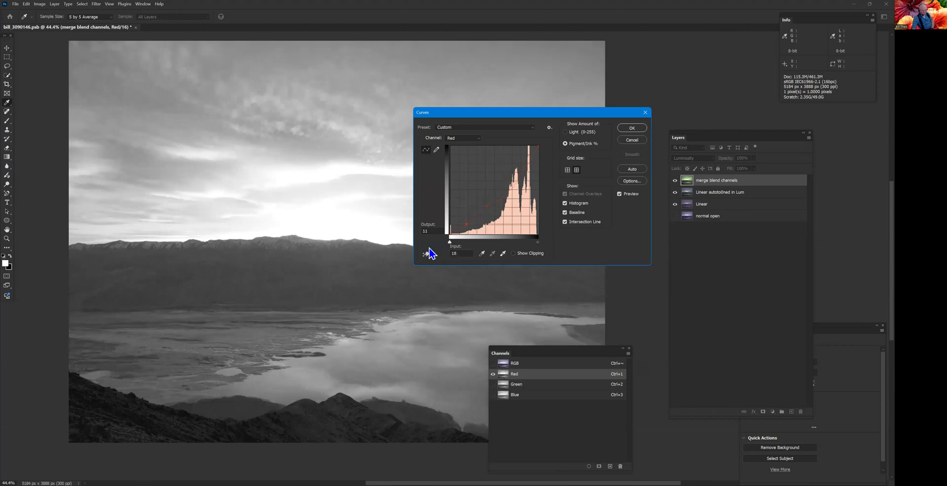
- Refine the Red channel's curve with points at 58/54 and 40/35 (input/output), and apply it
left_click(426, 254)
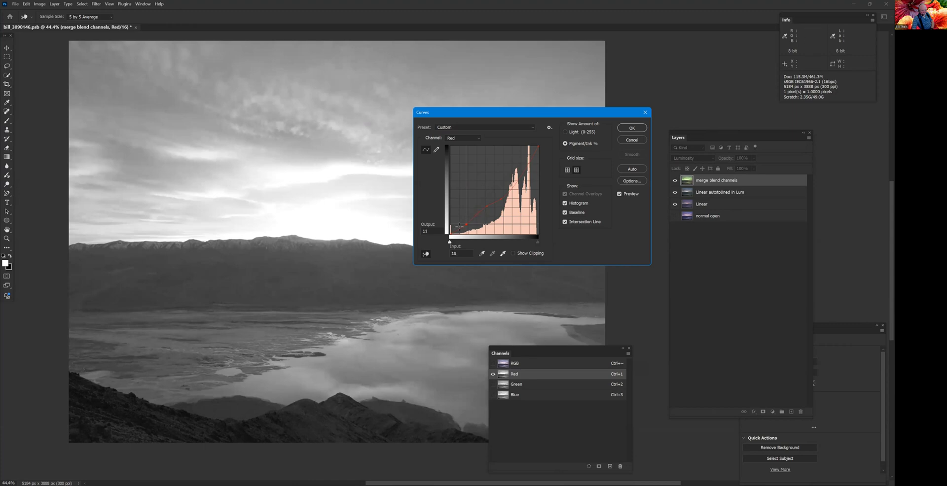
left_click(485, 203)
left_click(502, 196)
left_click(502, 187)
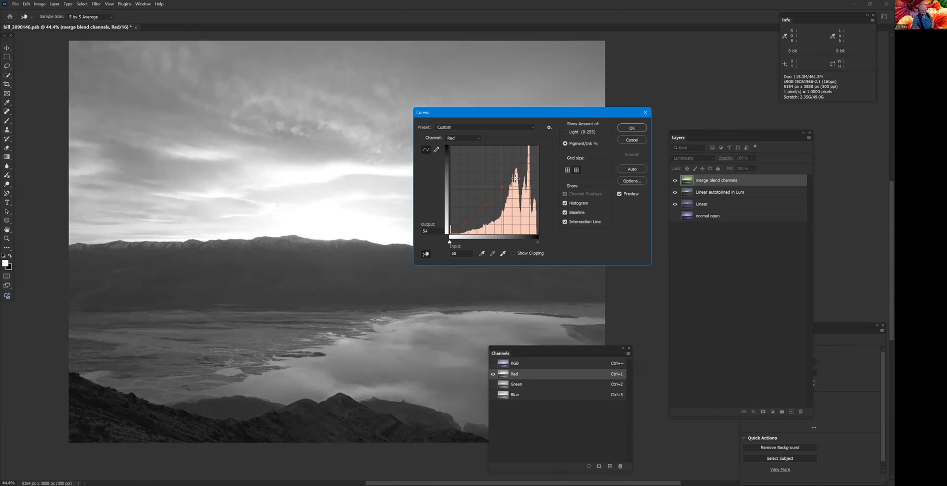
left_click(516, 179)
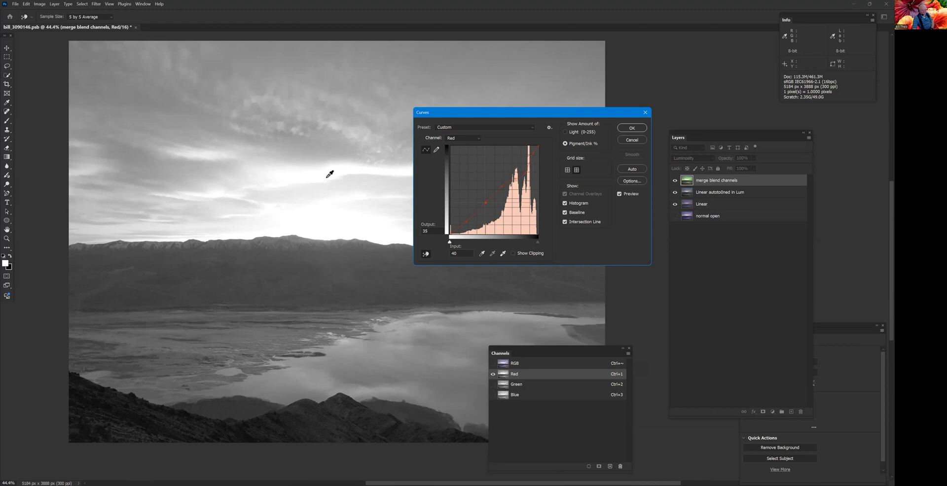
left_click(643, 130)
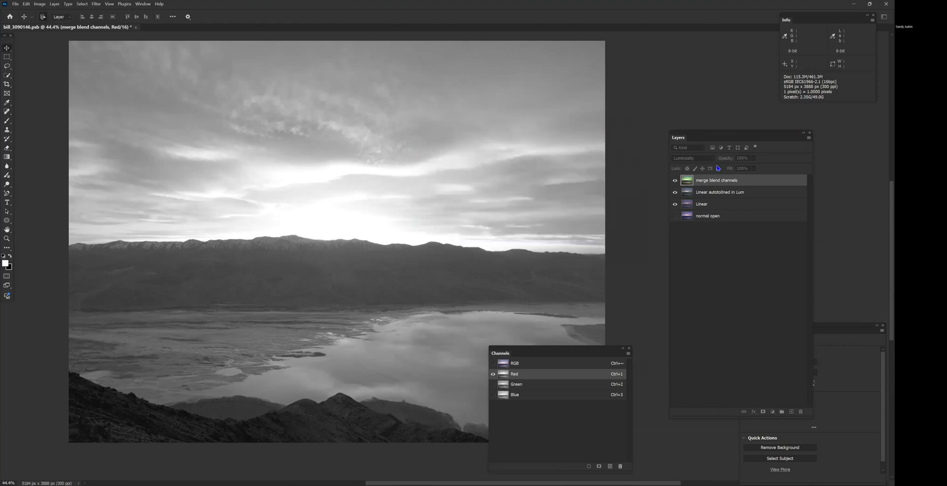
- Compare the image with the merge blend channels layer hidden and shown, in the Red channel and in full colour
left_click(675, 181)
left_click(675, 181)
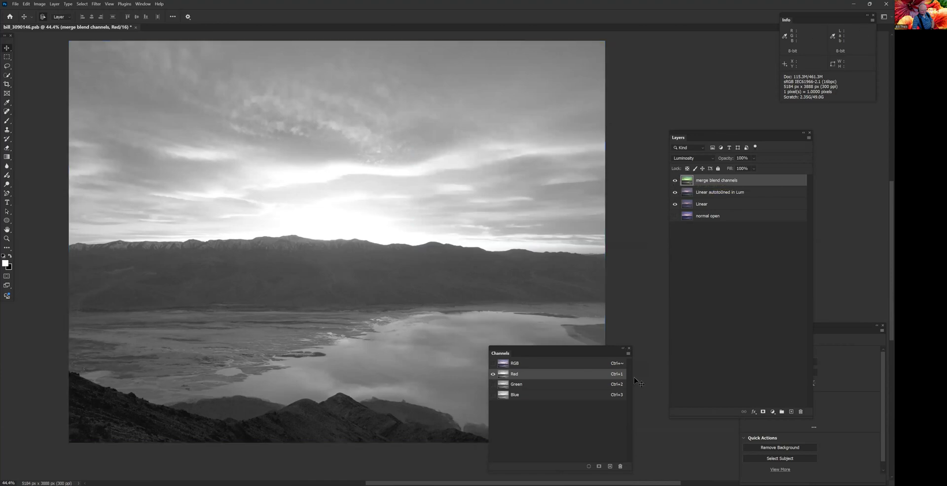
left_click(562, 364)
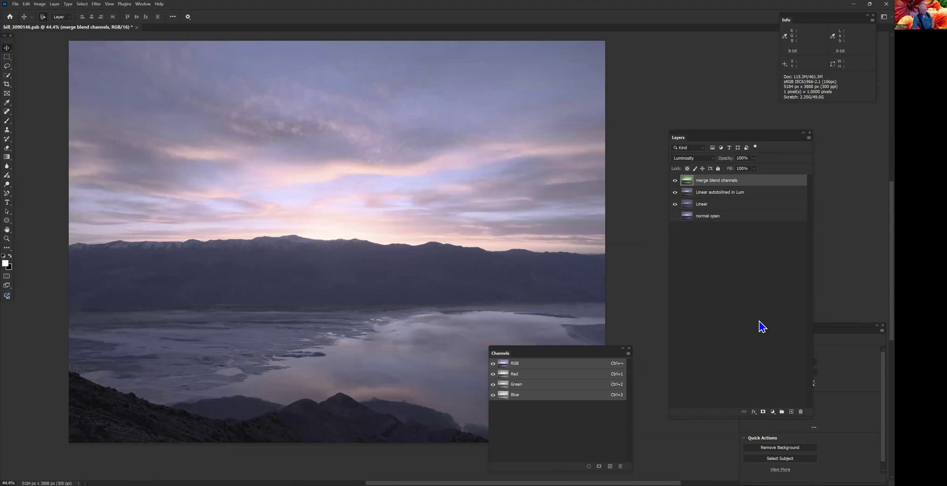
left_click(675, 181)
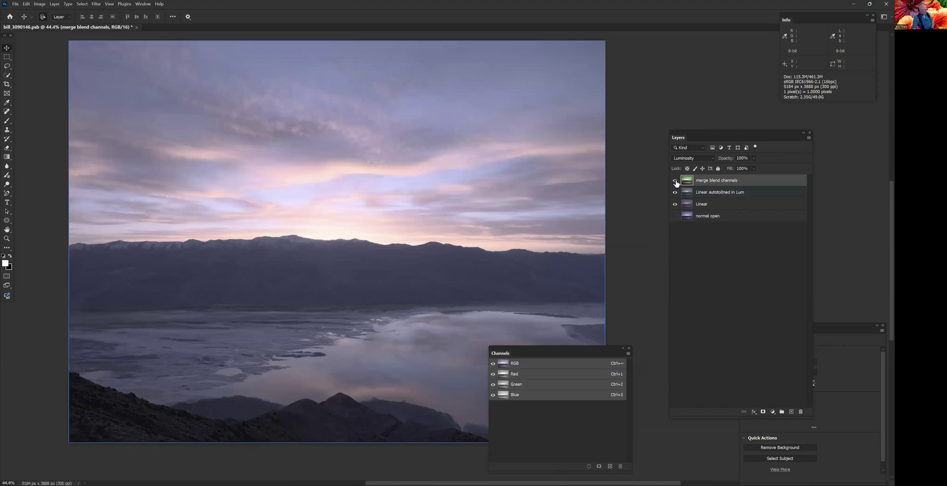
left_click(675, 181)
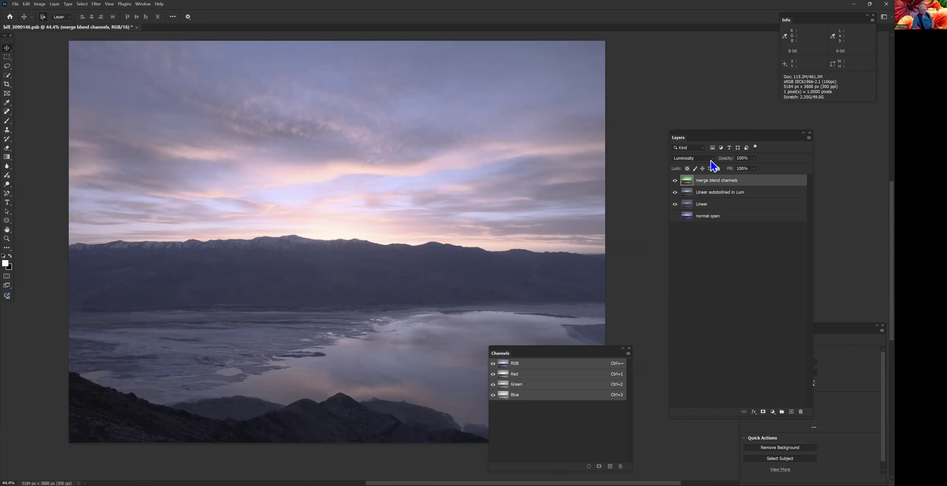
left_click(675, 181)
left_click(675, 181)
scroll(341, 242, "up", 3)
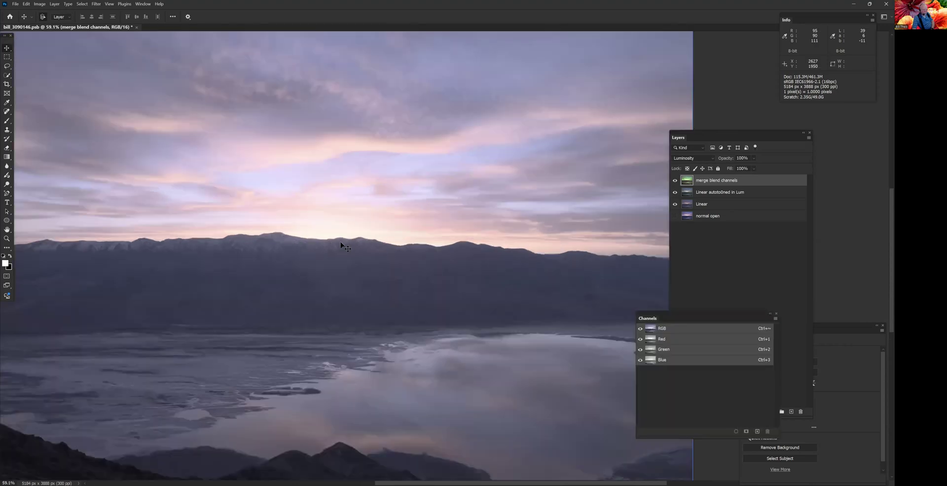
scroll(341, 241, "down", 2)
scroll(639, 209, "down", 1)
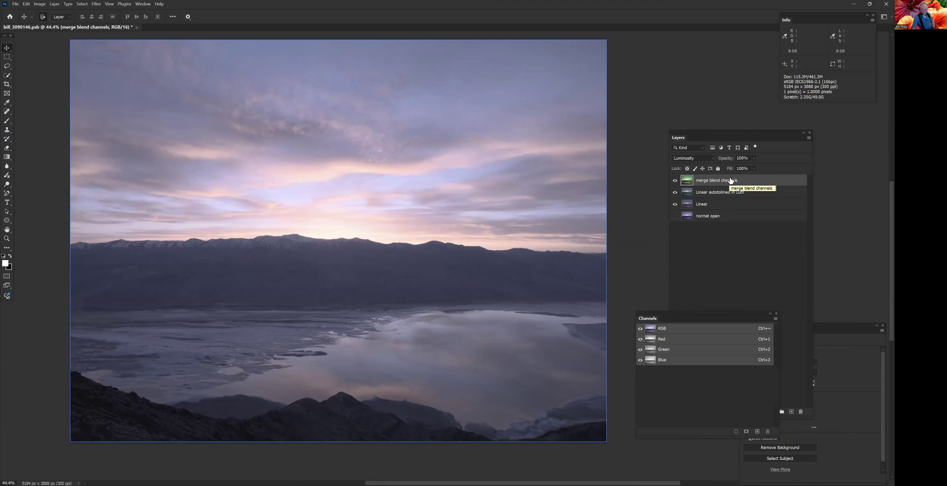
- Add a Curves adjustment layer above the merge blend channels layer and choose its Green channel with on-image adjustment enabled
left_click(694, 77)
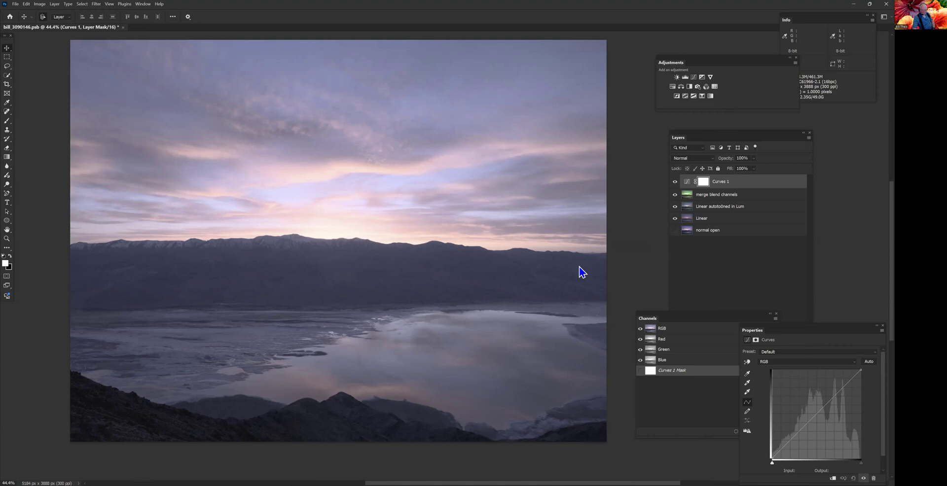
left_click_drag(808, 331, 579, 266)
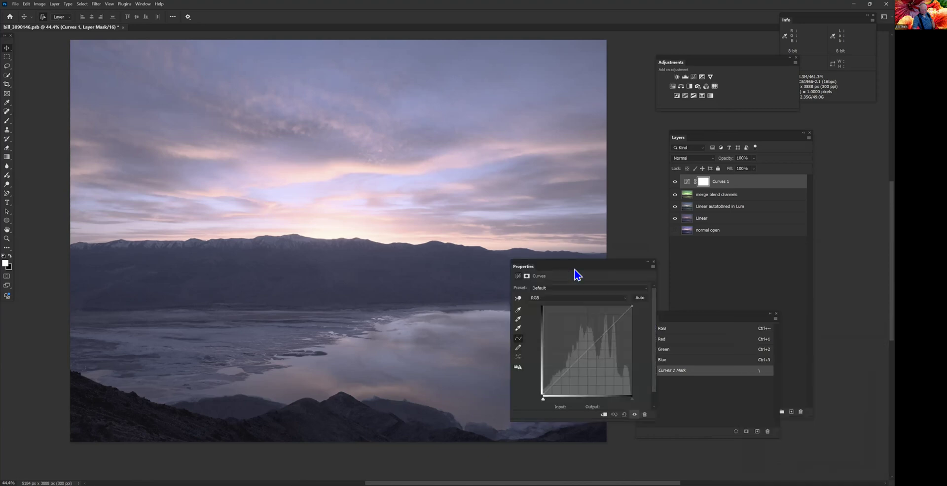
left_click(542, 299)
left_click(532, 317)
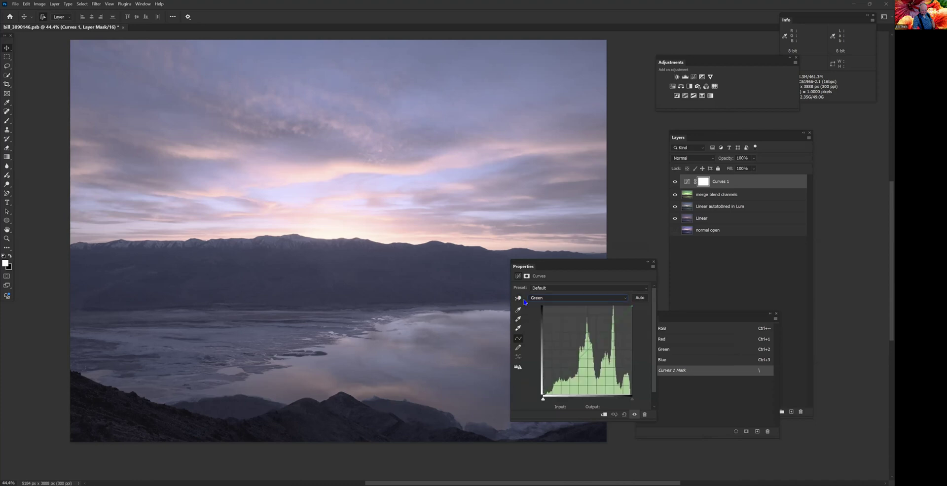
left_click(518, 298)
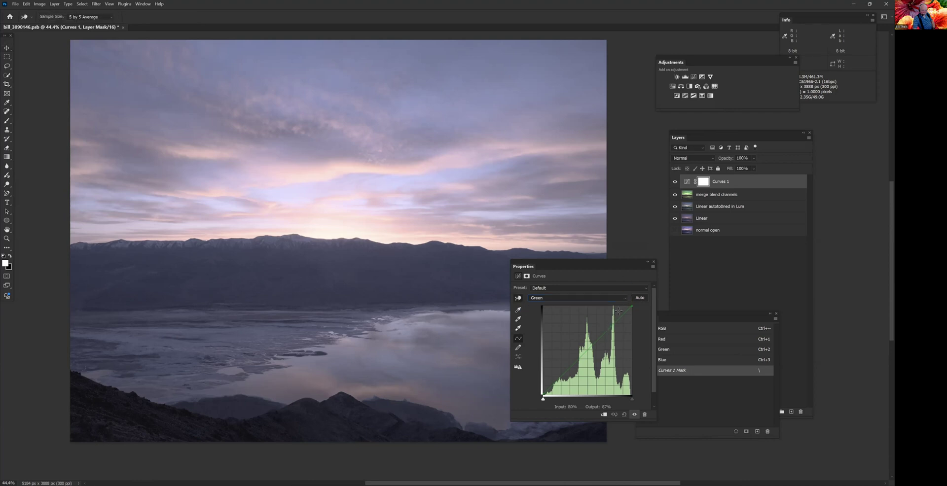
- Shape the Green curve with points at 73/68, 56/58 and 42/37 (input/output), and compare the image before and after
left_click(609, 334)
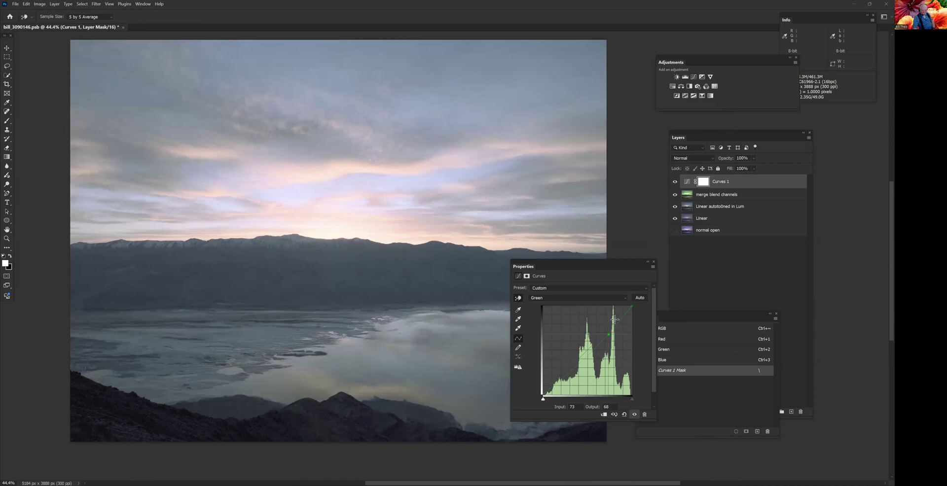
left_click(593, 343)
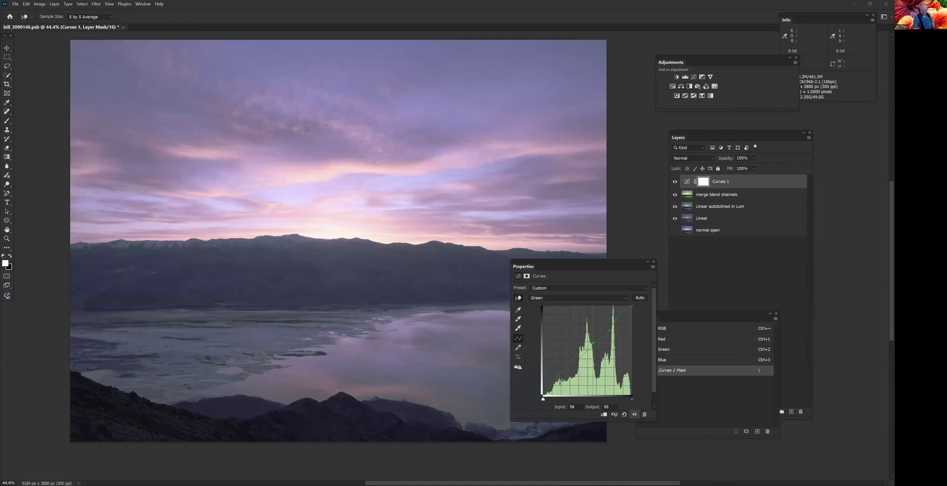
left_click(580, 362)
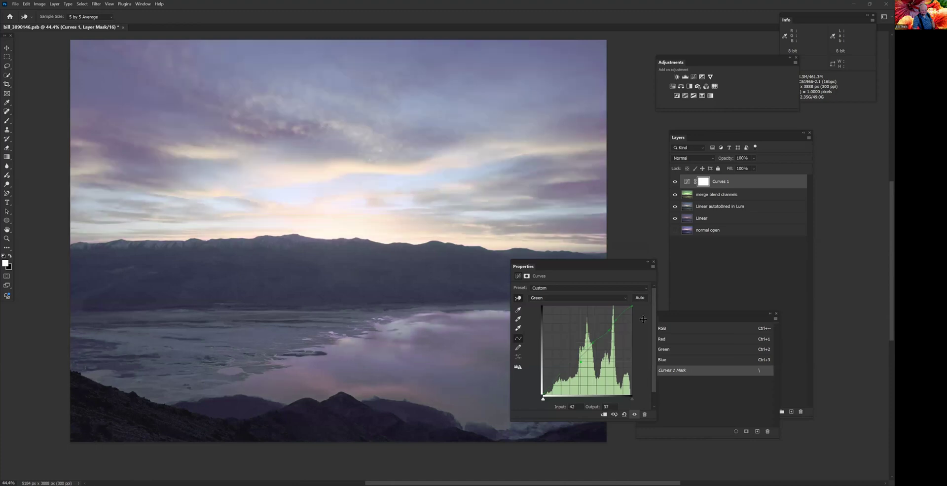
left_click(635, 415)
left_click(635, 415)
- Shape the Curves 1 Red curve with a highlight point and a shadow point at 29/24 (input/output), and compare before and after
key("alt+3")
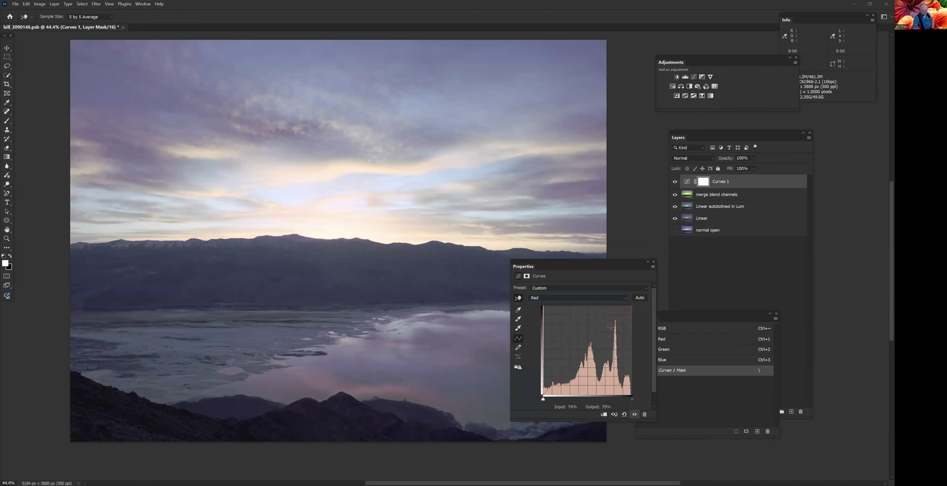
left_click_drag(611, 328, 614, 330)
left_click_drag(616, 320, 618, 318)
left_click(567, 376)
left_click(635, 415)
left_click(635, 415)
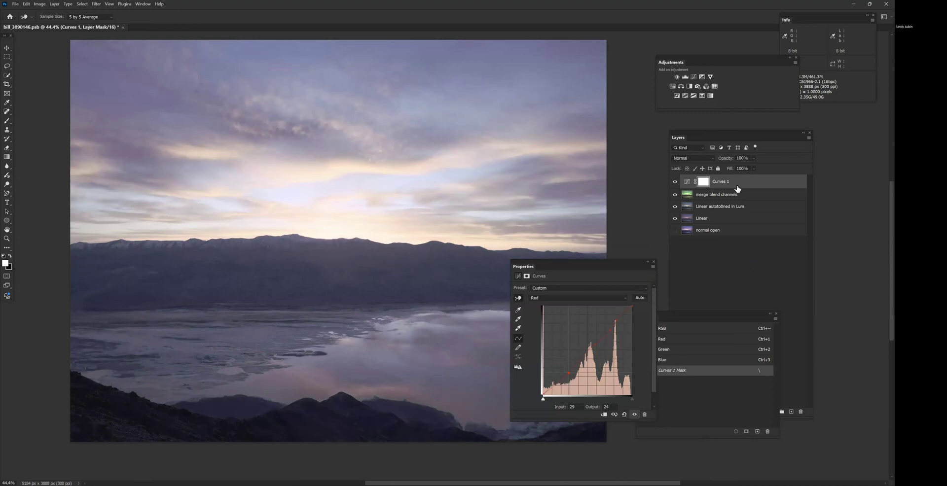
- Change the Curves 1 layer's blend mode to Luminosity, and compare the image with the layer hidden and shown
left_click_drag(619, 268, 823, 332)
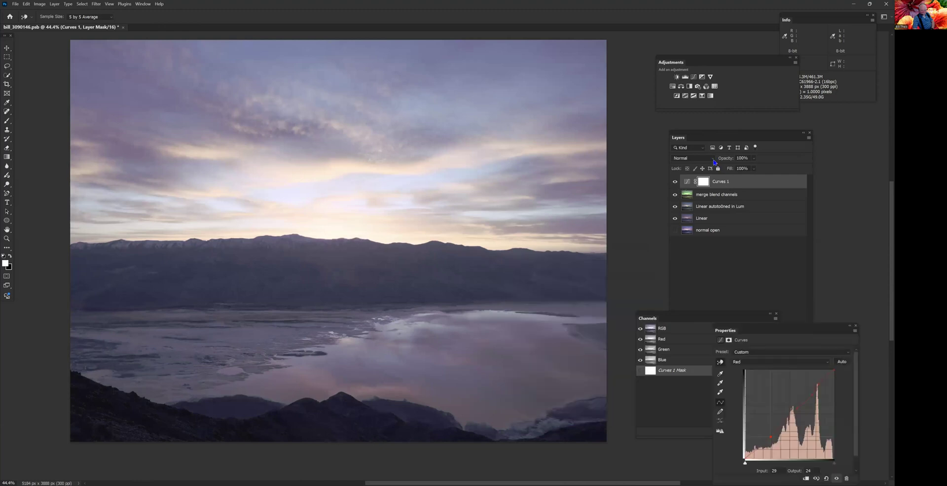
left_click(713, 161)
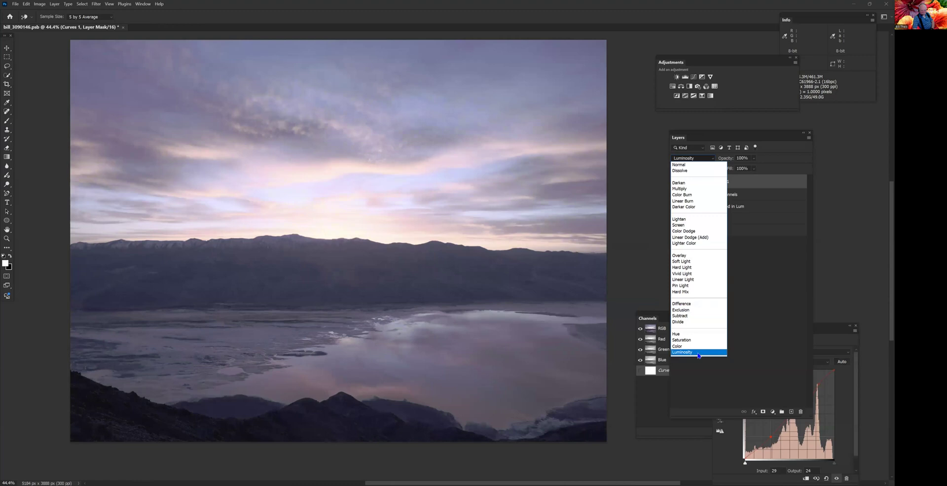
left_click(698, 353)
left_click(676, 182)
left_click(676, 184)
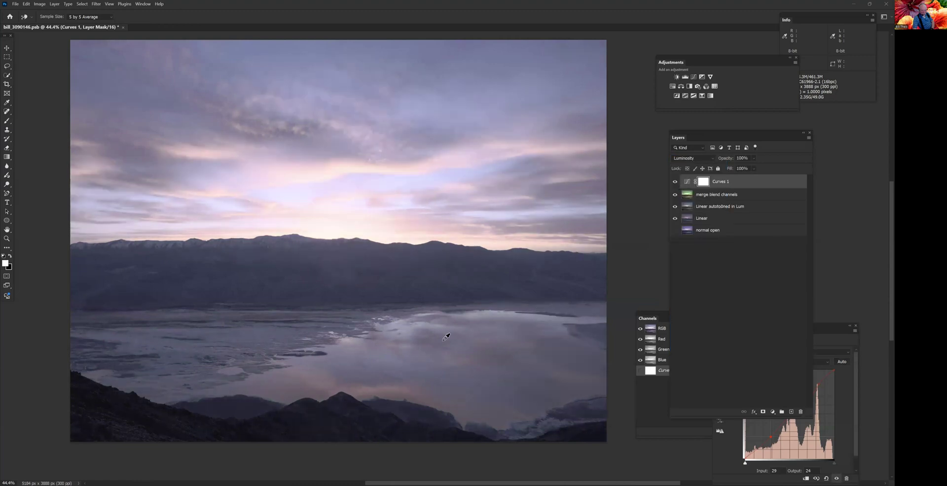
- Check the mountains and water up close with the Curves 1 layer hidden and shown, and reduce its opacity to 40%
scroll(394, 339, "up", 5)
scroll(436, 276, "up", 1)
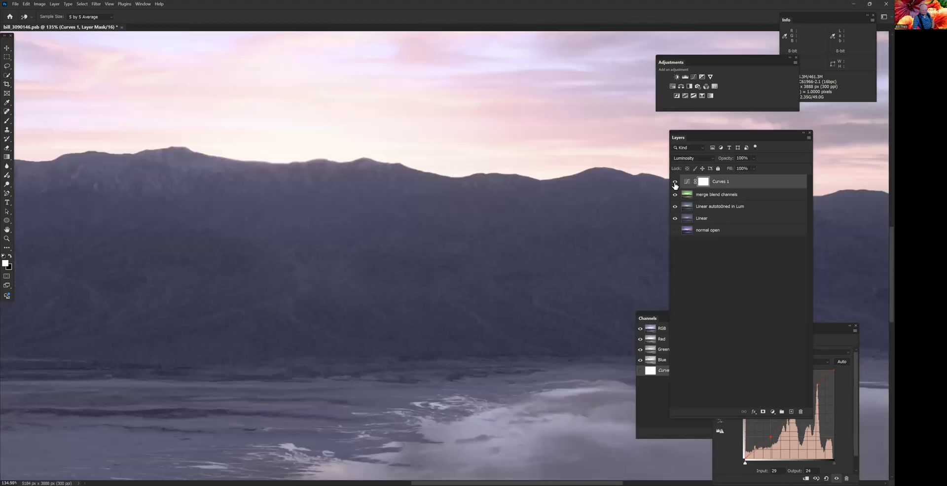
left_click(676, 184)
left_click(675, 184)
left_click_drag(434, 443, 804, 259)
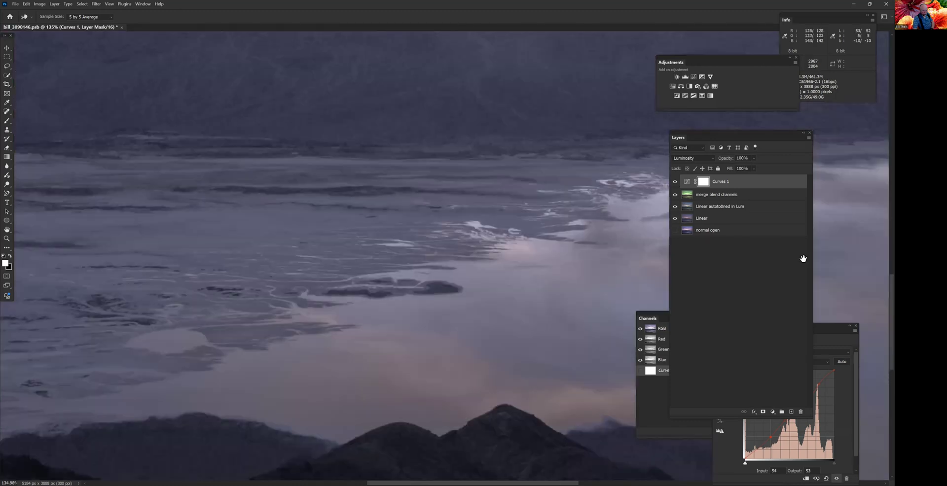
left_click(675, 185)
left_click(675, 184)
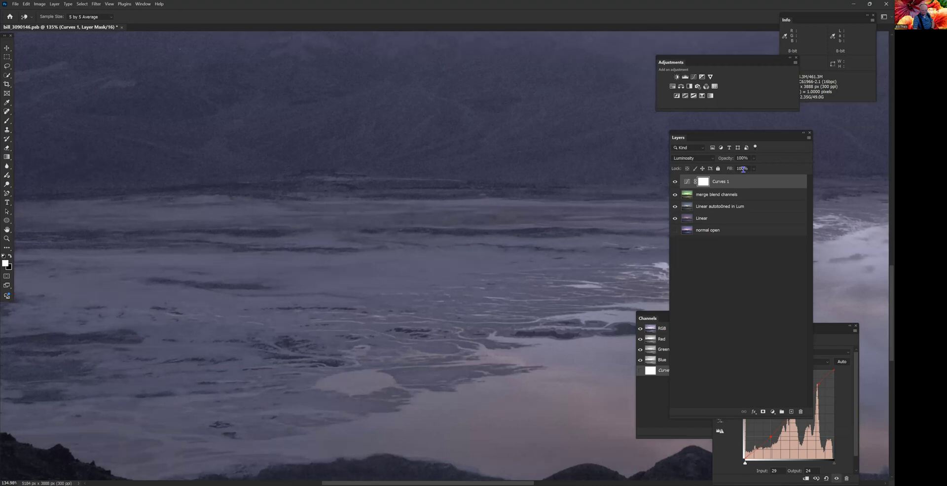
left_click_drag(747, 168, 747, 174)
scroll(463, 296, "down", 3)
scroll(475, 255, "down", 3)
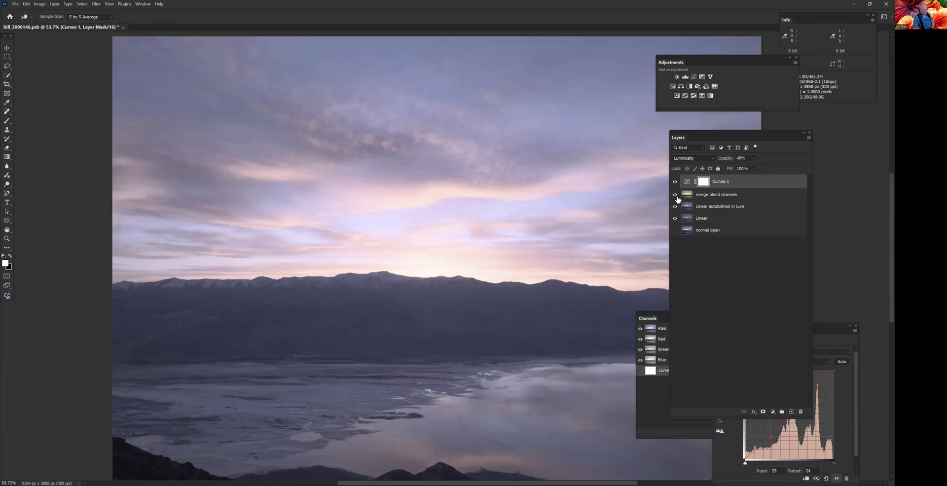
- Compare the image with the Curves 1, merge blend channels and Linear autotoned in Lum layers hidden and shown
left_click(674, 195)
left_click(675, 206)
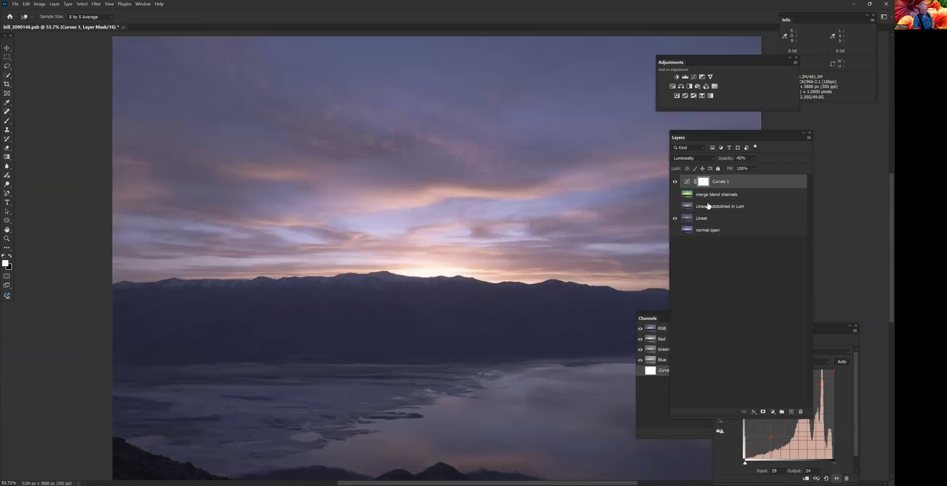
left_click(676, 182)
left_click(676, 182)
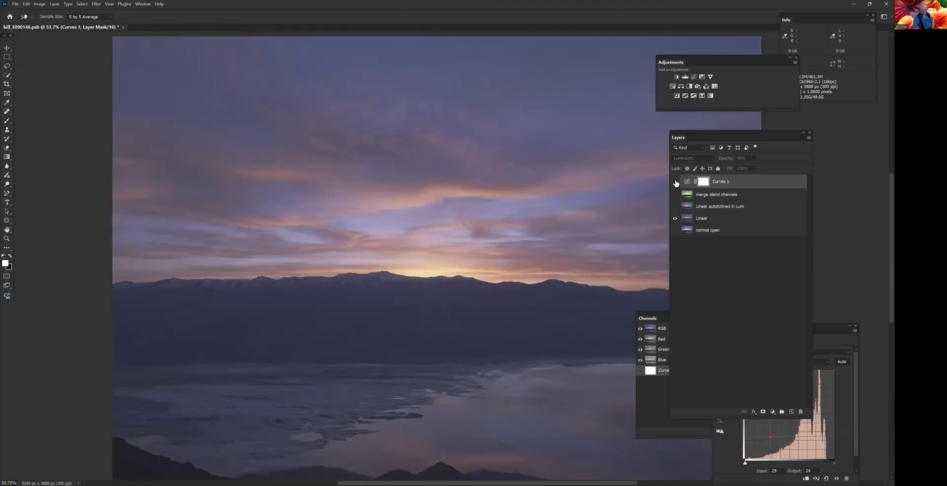
left_click(675, 182)
left_click(675, 206)
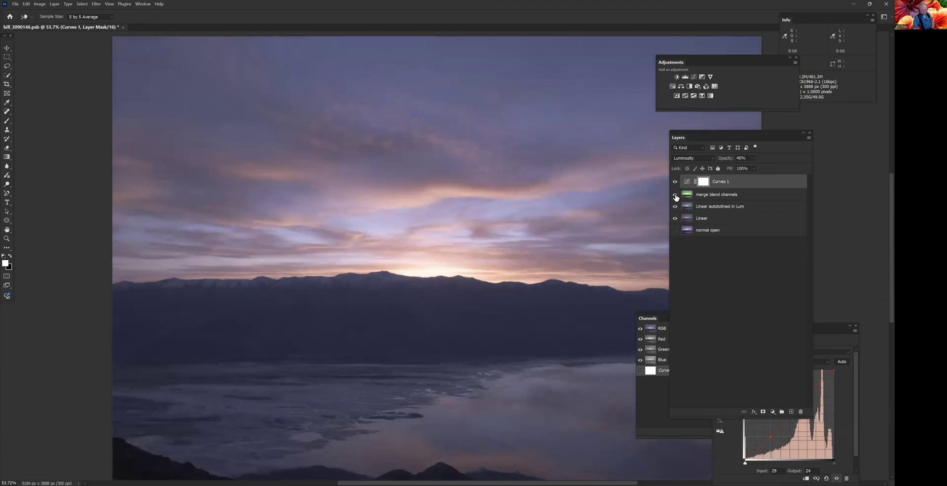
left_click(675, 195)
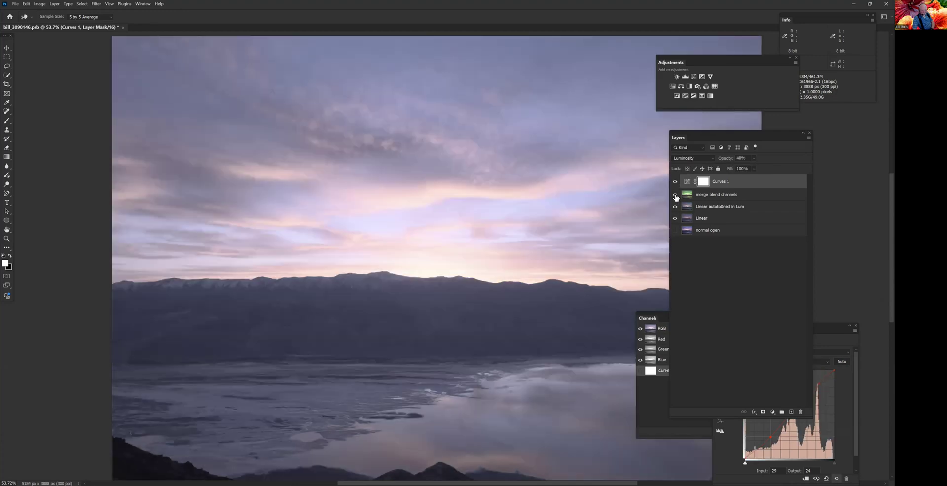
- Add a white layer mask to the merge blend channels layer and choose the Gradient tool's foreground-to-transparent preset from the Basics group
left_click(712, 195)
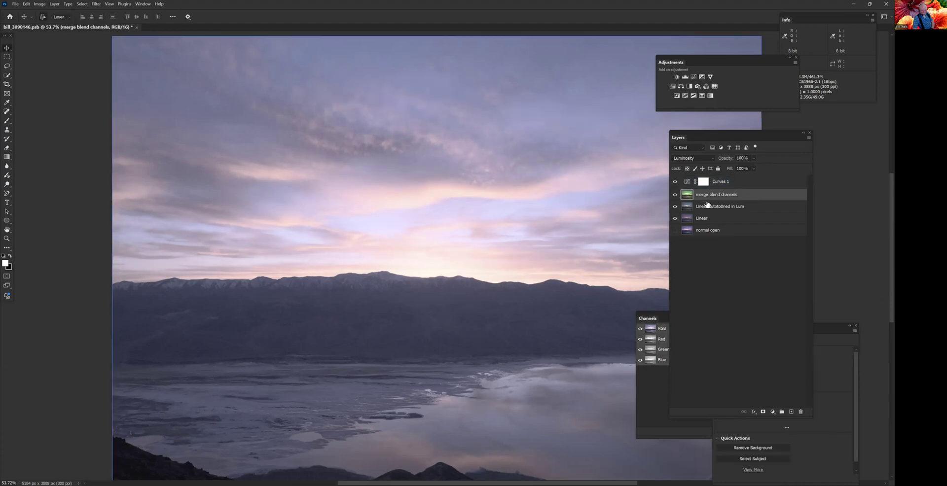
left_click(763, 412)
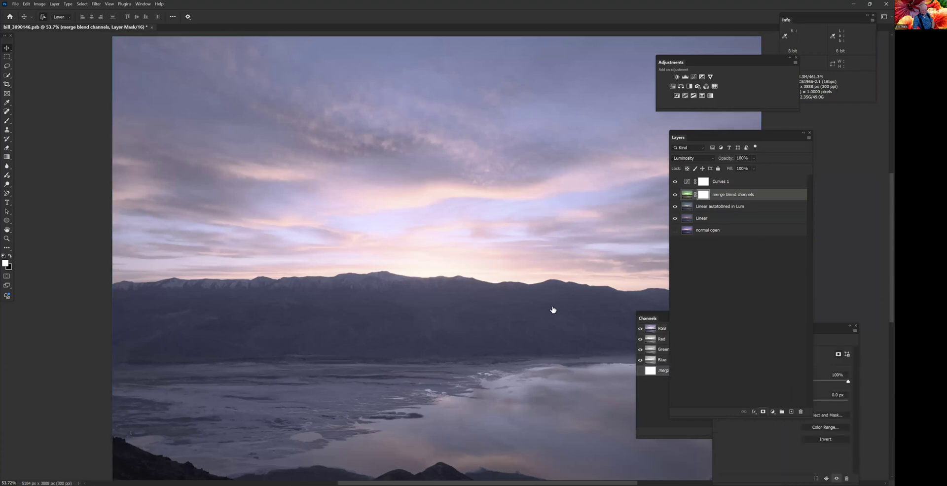
scroll(545, 354, "down", 3)
left_click_drag(544, 351, 442, 369)
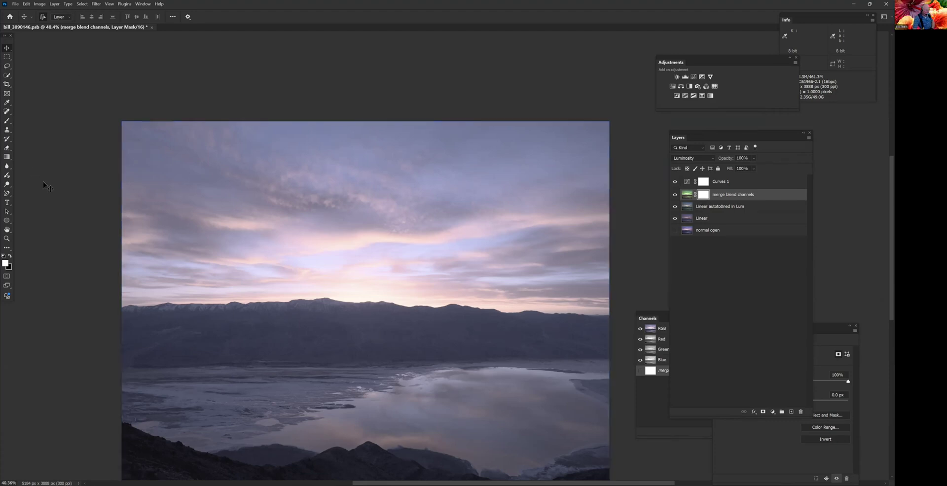
left_click(7, 157)
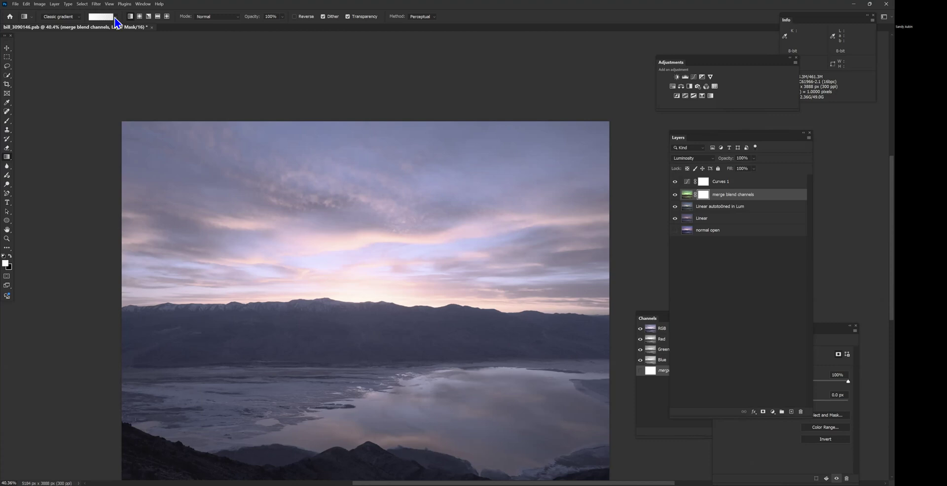
left_click(115, 18)
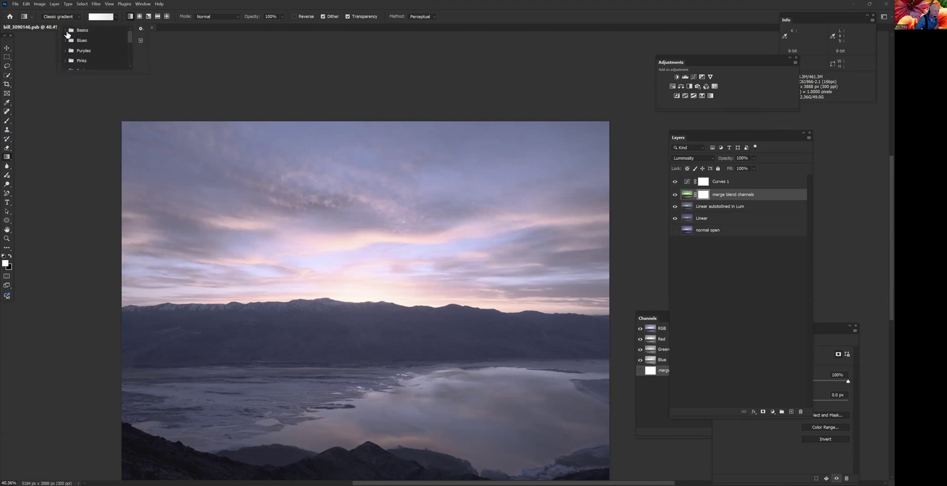
left_click(65, 30)
left_click(85, 41)
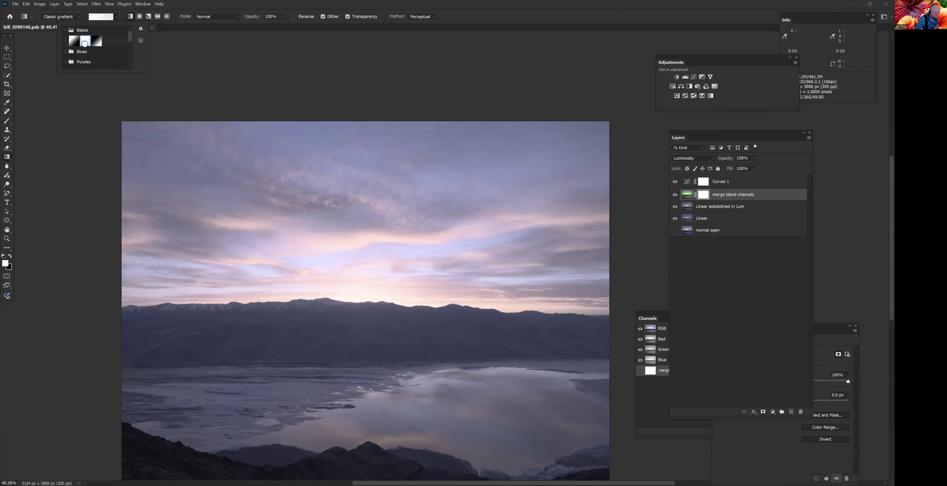
- Make black the foreground colour and draw repeated vertical gradients on the mask from the sky down past the mountains, masking out the sky
left_click(365, 123)
left_click_drag(365, 124, 364, 344)
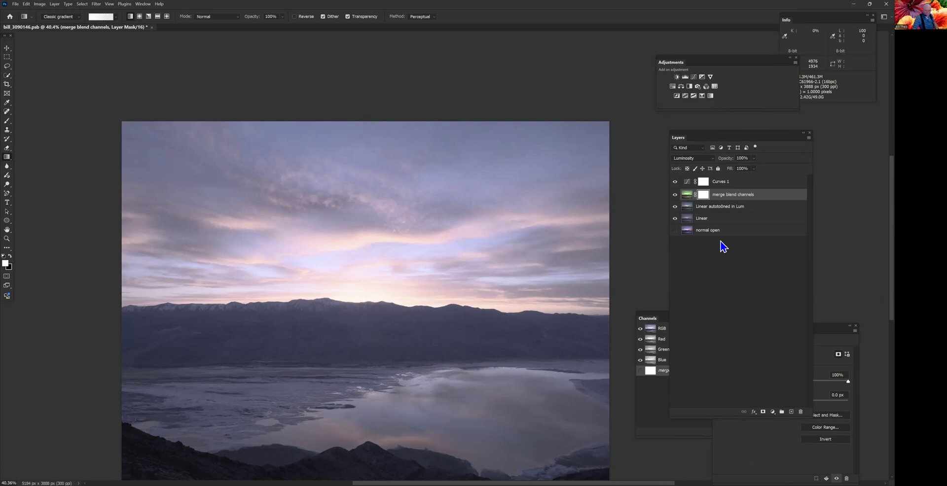
left_click(10, 256)
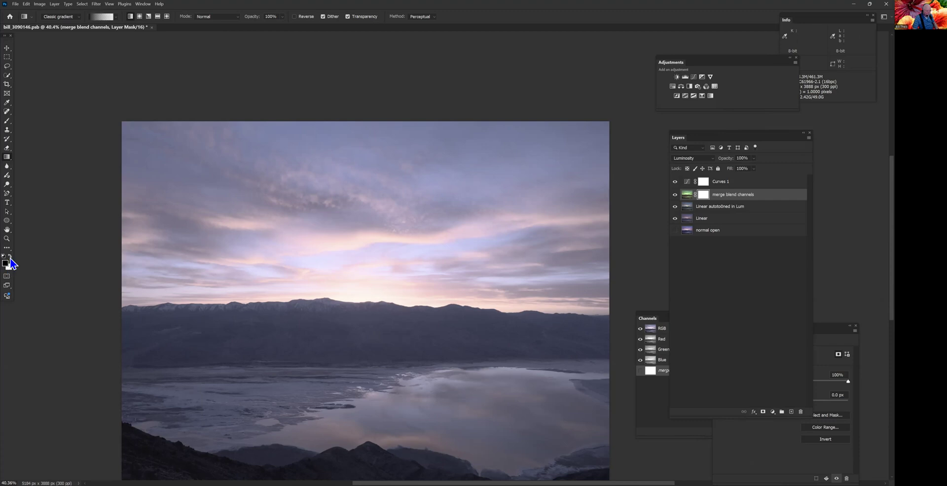
left_click_drag(374, 123, 375, 369)
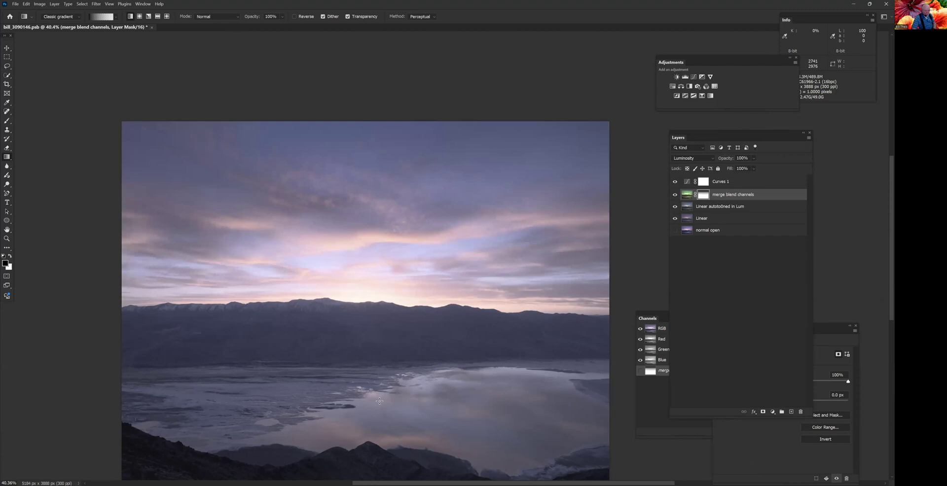
left_click_drag(381, 218, 379, 365)
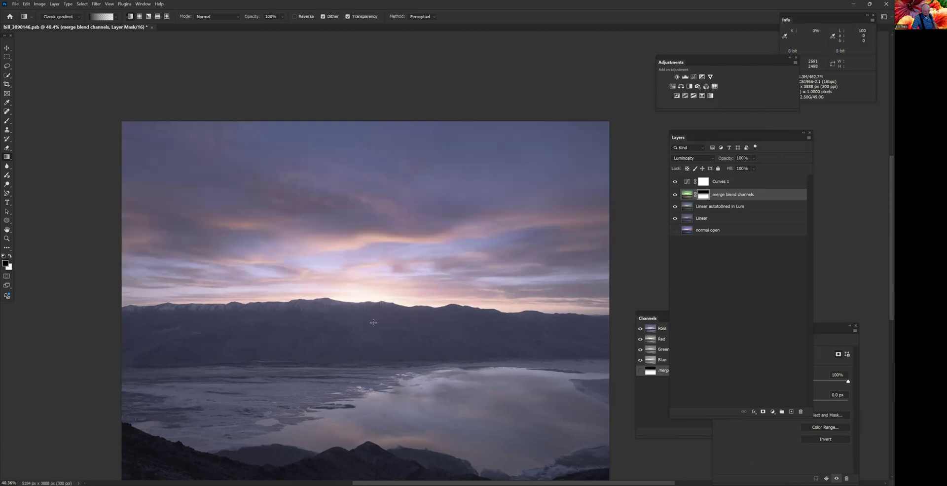
left_click_drag(380, 261, 377, 377)
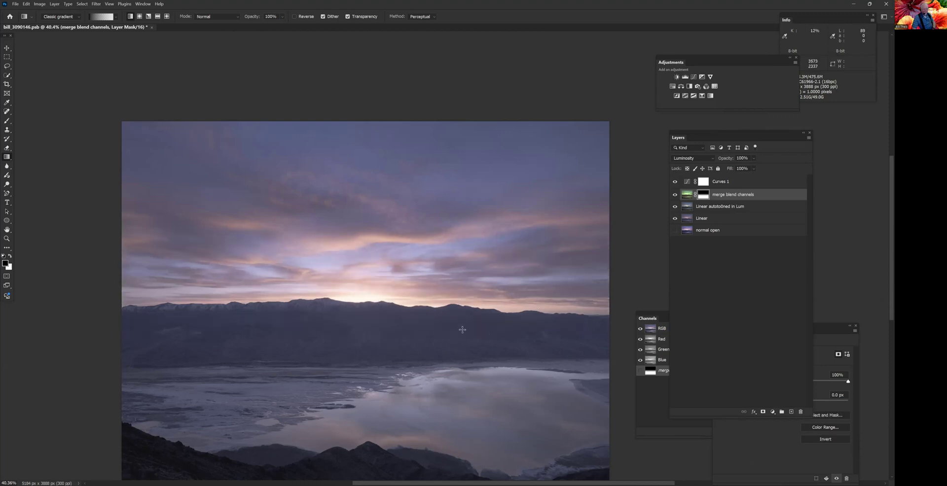
- Compare the sky and ridge line, up close and in the full image, with the merge blend channels mask disabled and enabled
scroll(462, 329, "down", 2)
scroll(469, 323, "up", 4)
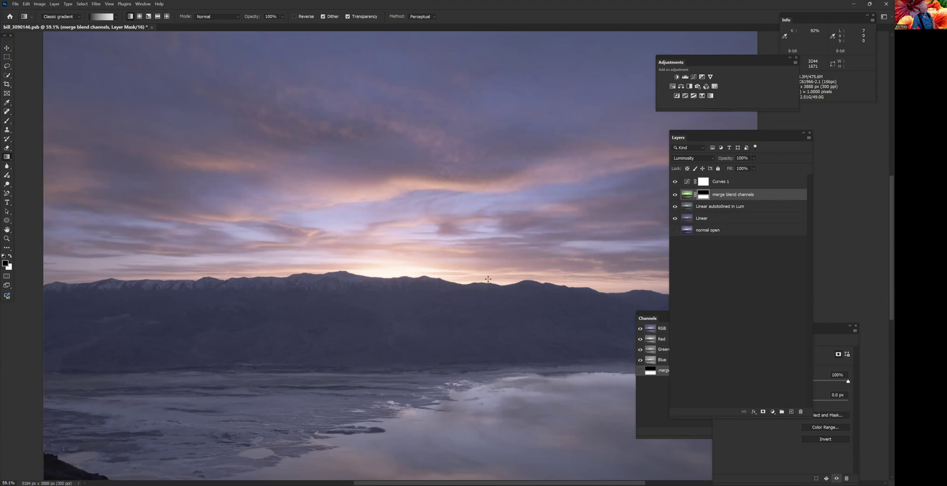
scroll(532, 277, "down", 1)
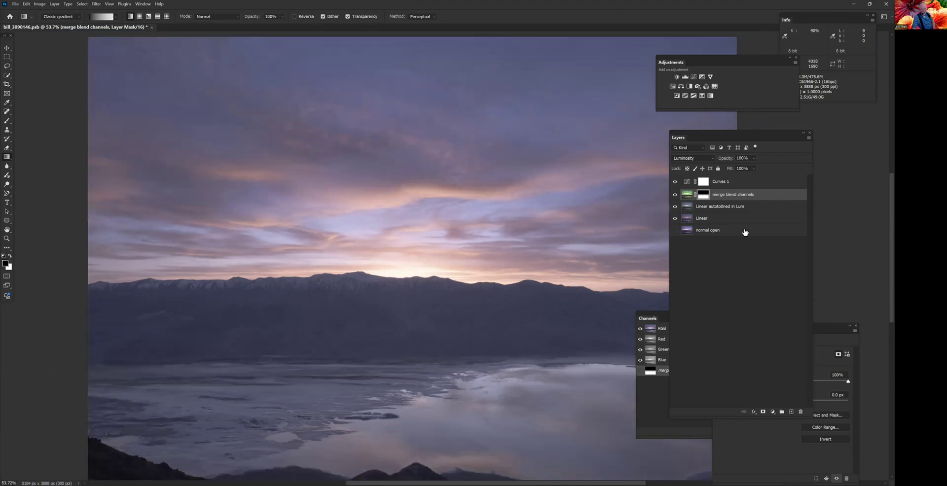
left_click(706, 196, "shift")
right_click(709, 192)
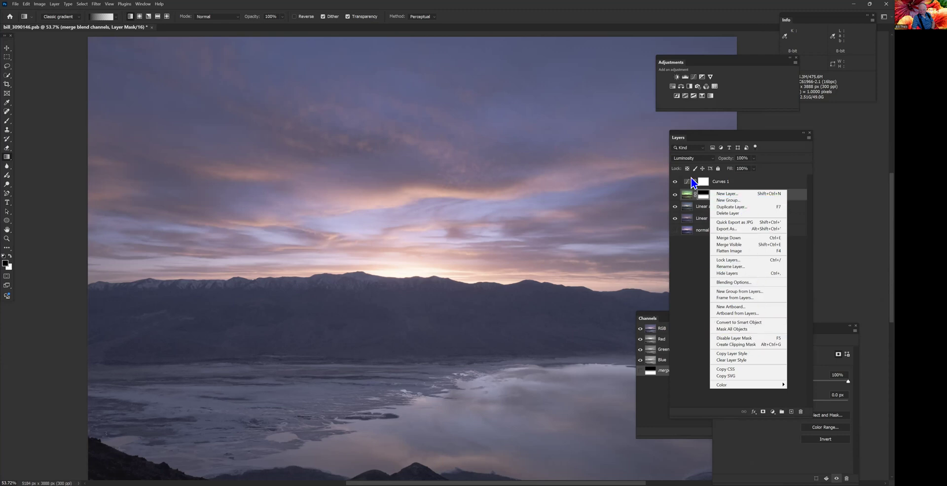
left_click(704, 198)
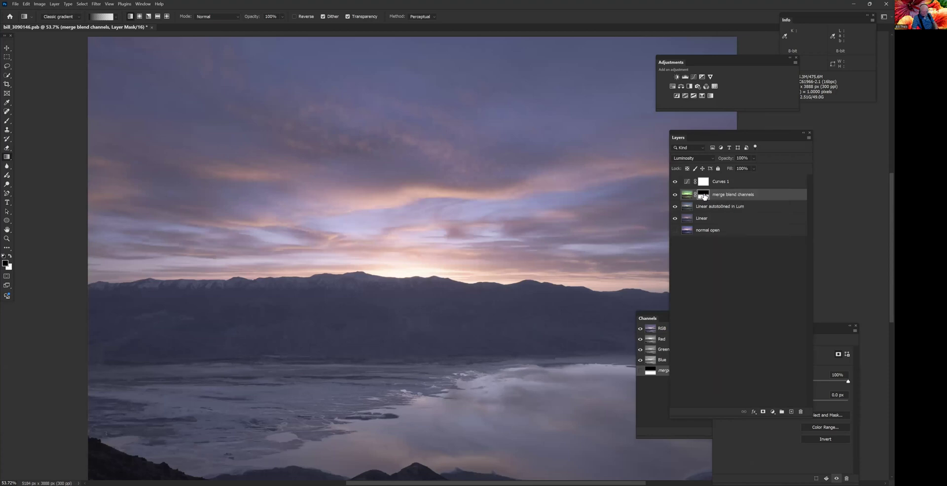
left_click(704, 196, "shift")
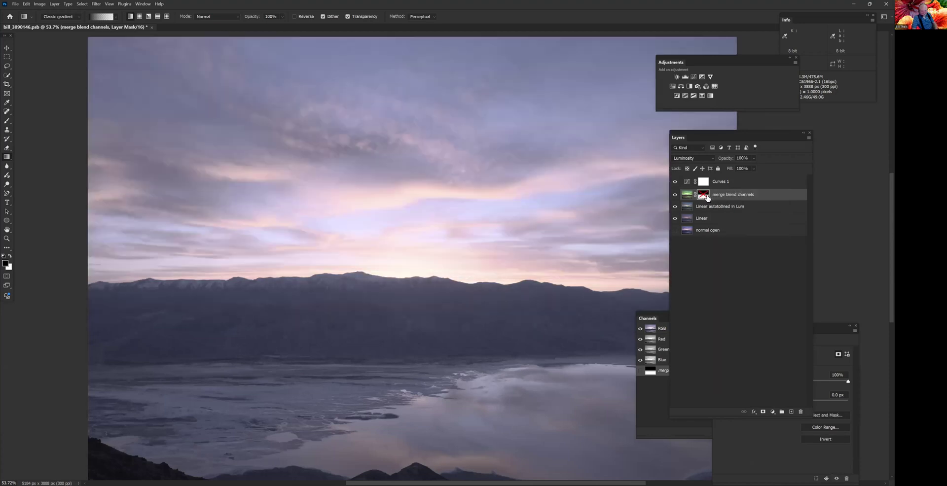
scroll(454, 296, "up", 8)
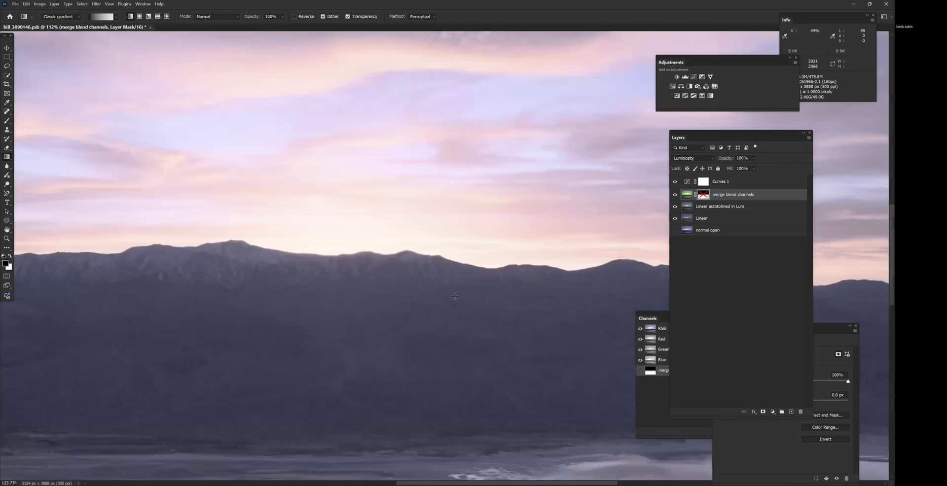
left_click(703, 195, "shift")
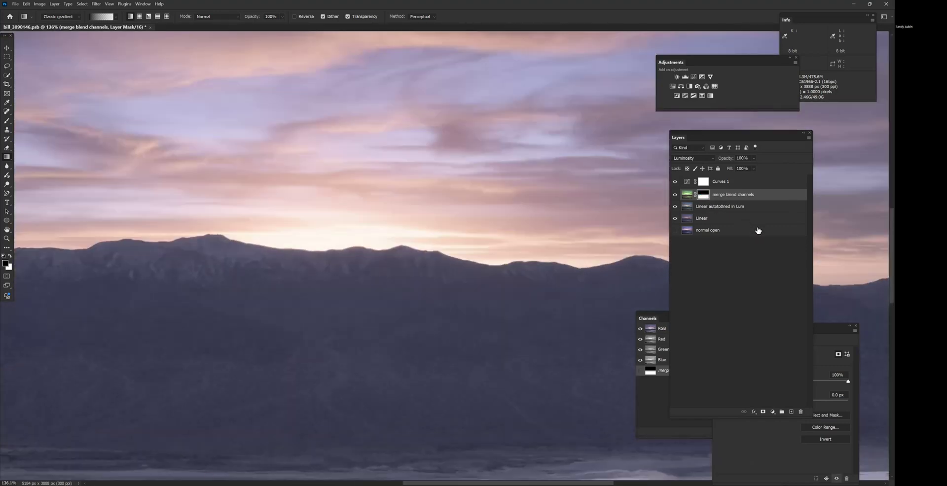
left_click(704, 195, "shift")
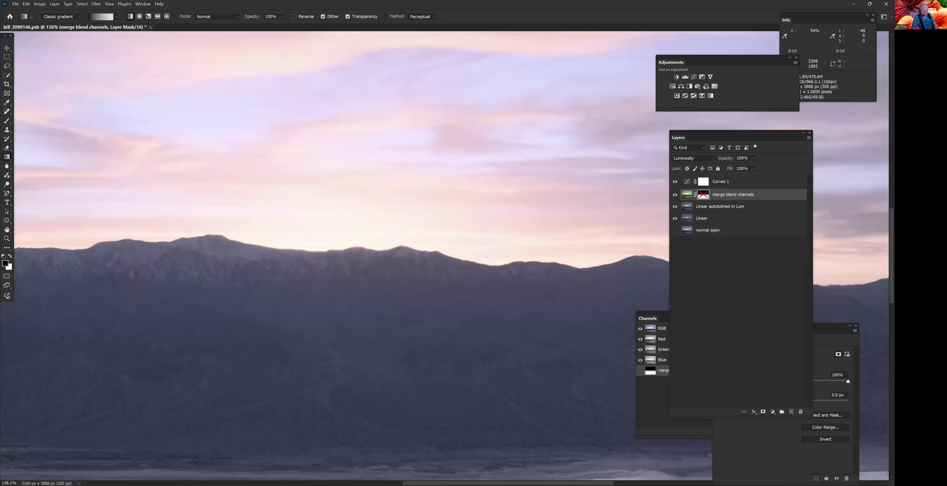
left_click(702, 194, "shift")
scroll(336, 200, "down", 5)
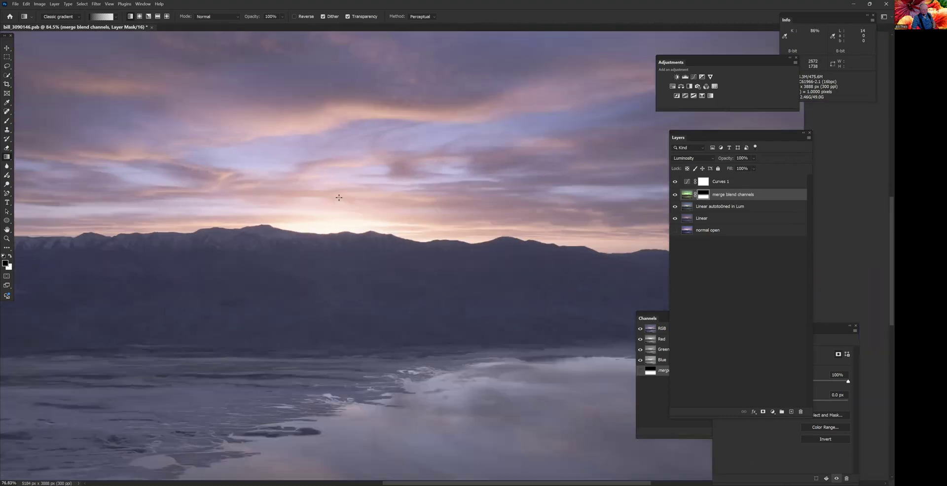
scroll(339, 198, "down", 1)
left_click_drag(331, 188, 332, 216)
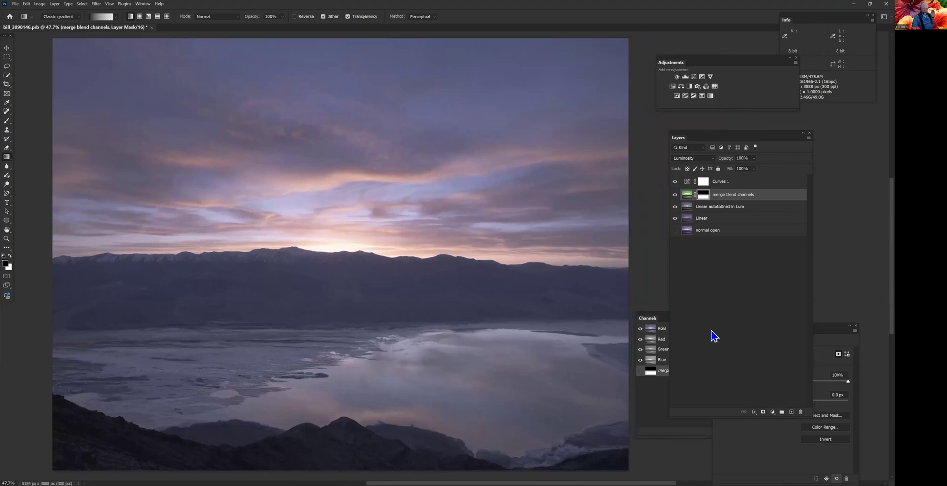
- Rename the Curves 1 layer as "curve the r, g"
left_click(736, 187)
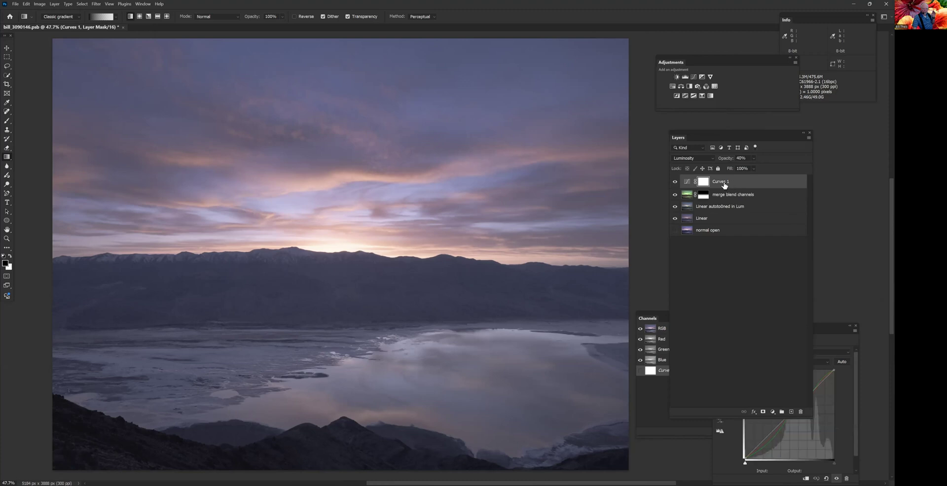
double_click(721, 181)
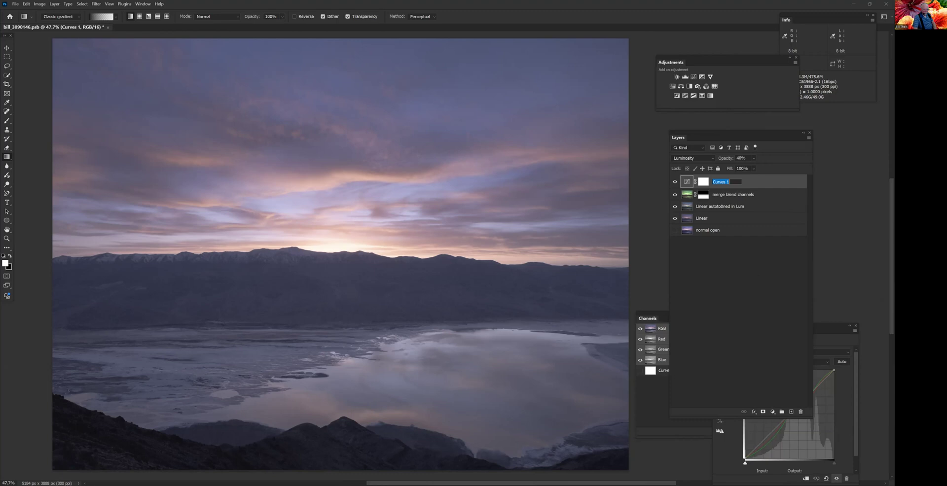
type("curve the r, g")
key("Return")
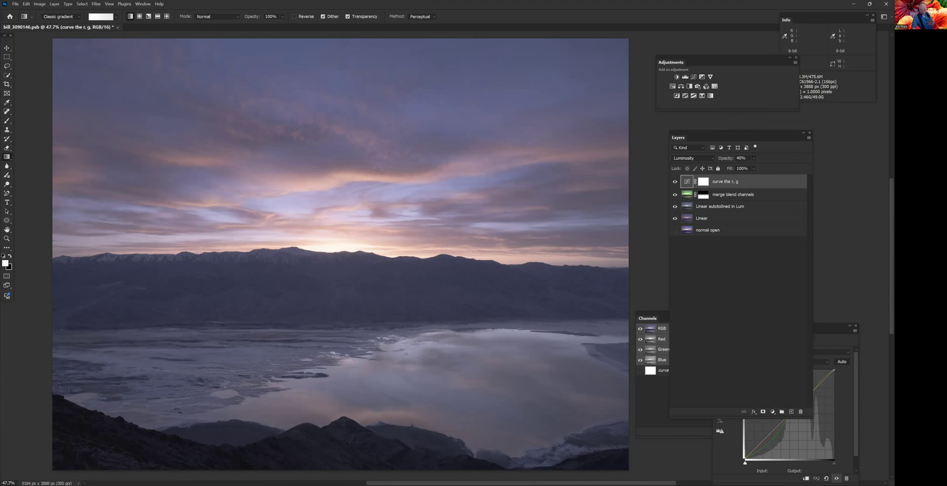
- Stamp all visible layers into a new top layer and apply Levels with black input 4 and midtones 1.08
key("ctrl+alt+shift+e")
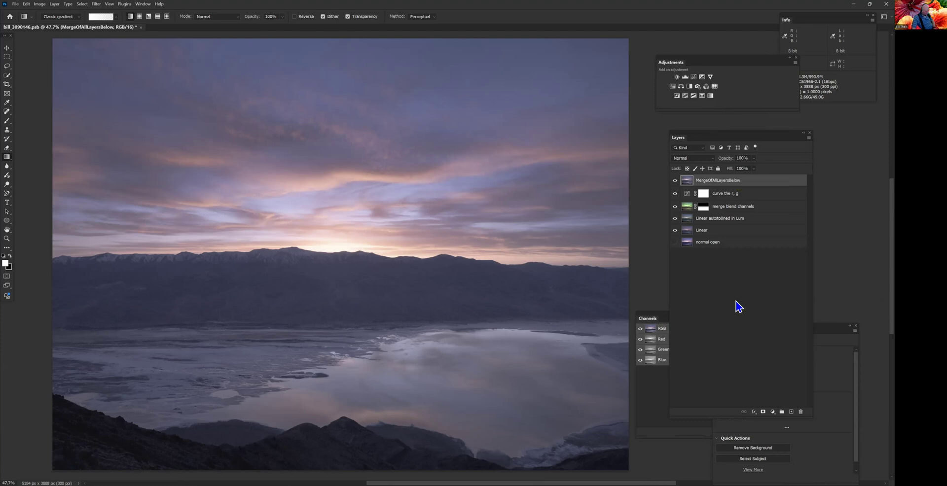
key("ctrl+l")
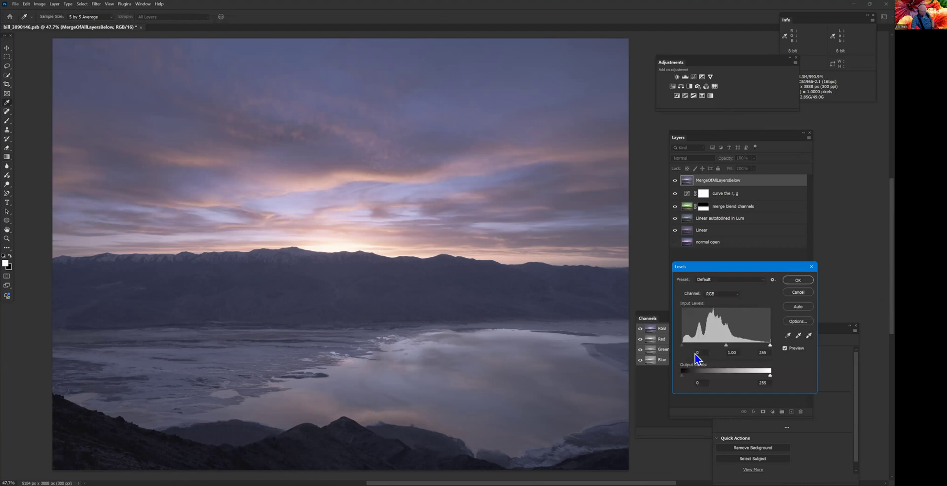
key("alt")
left_click_drag(683, 347, 685, 349)
left_click_drag(770, 347, 774, 348)
left_click_drag(726, 346, 724, 346)
left_click(798, 280)
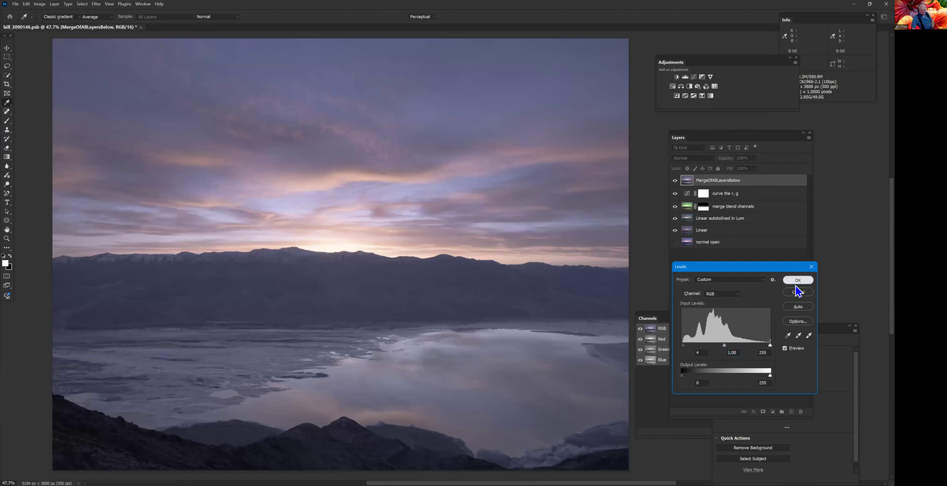
- Append "some levels" to the merged layer's name, making it "MergeOfAllLayersBelow some levels"
double_click(733, 181)
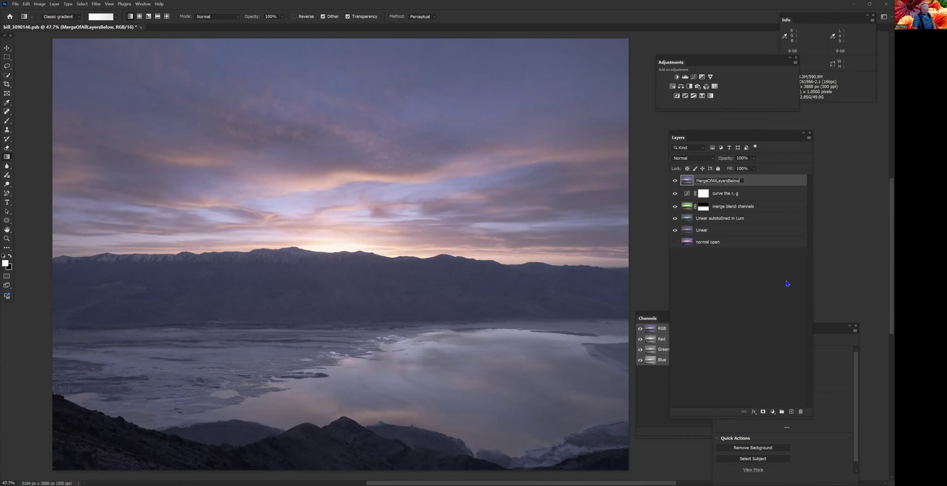
type("some levels")
key("Return")
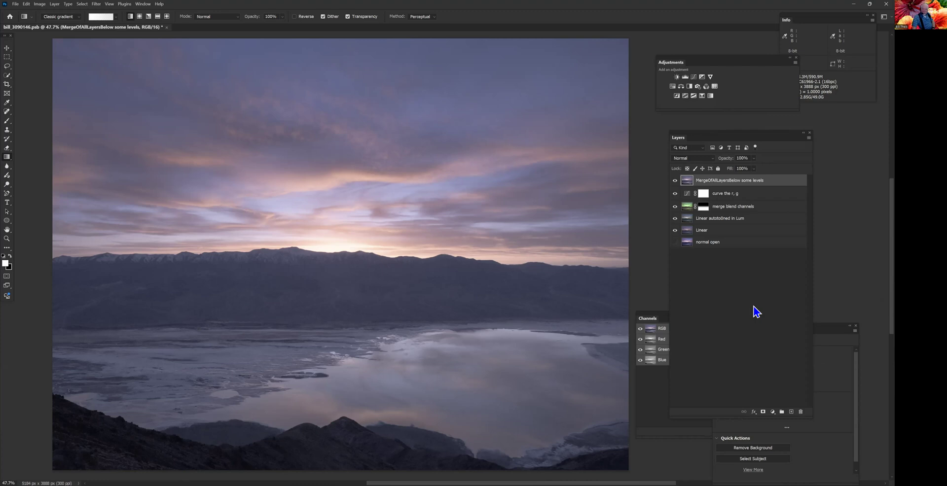
- Add a Curves adjustment layer above the merged levels layer and make its adjustment active instead of its mask
left_click(694, 77)
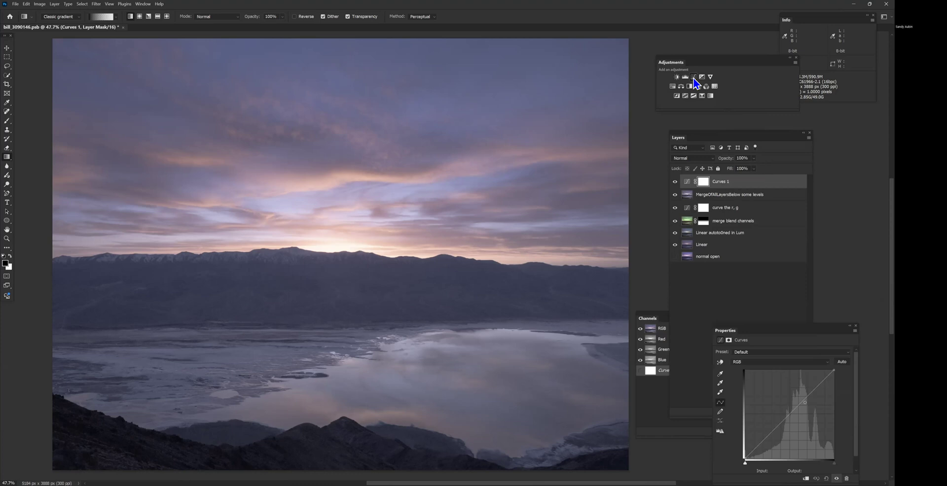
left_click(688, 181)
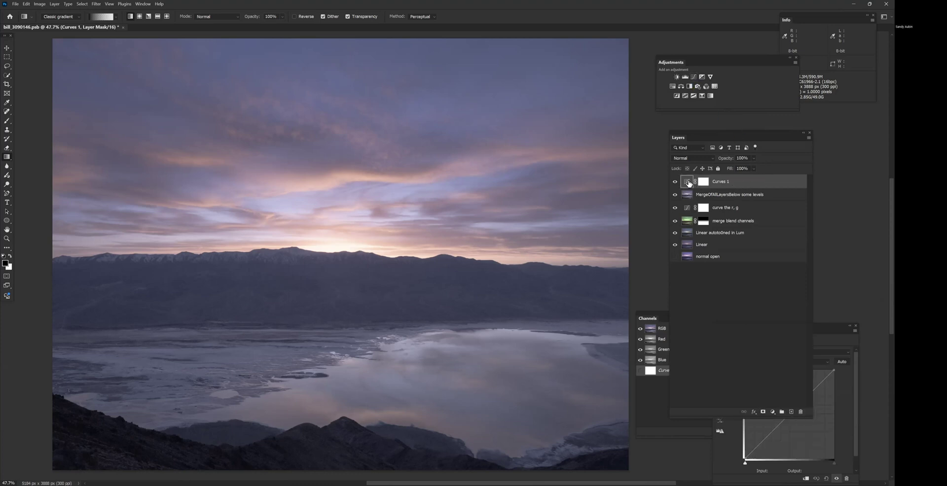
left_click(809, 23)
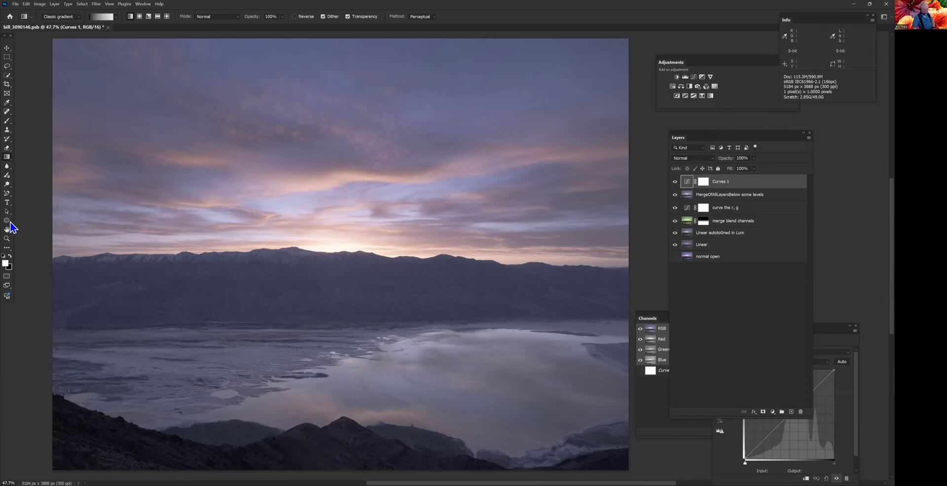
- Place a first Color Sampler point on the dark foreground hill below the lake
left_click(7, 102)
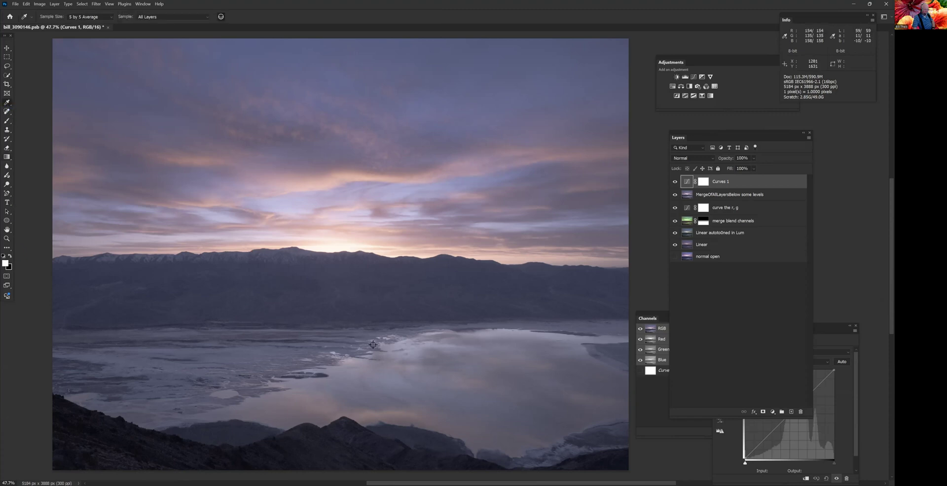
scroll(384, 339, "up", 5)
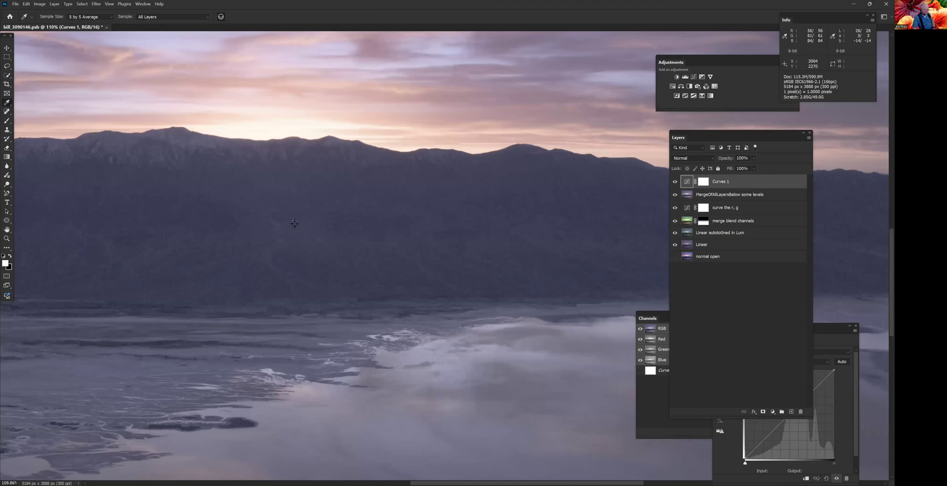
scroll(334, 289, "down", 10)
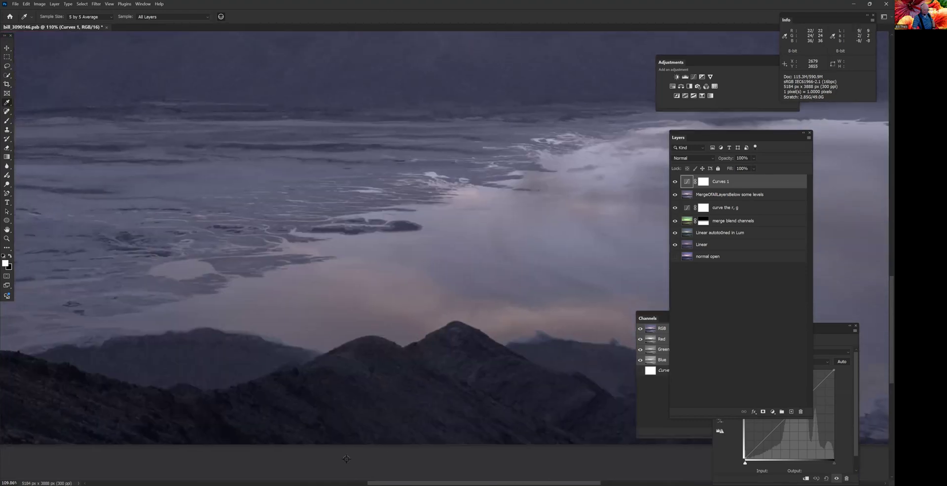
left_click(303, 392)
right_click(7, 103)
left_click(40, 108)
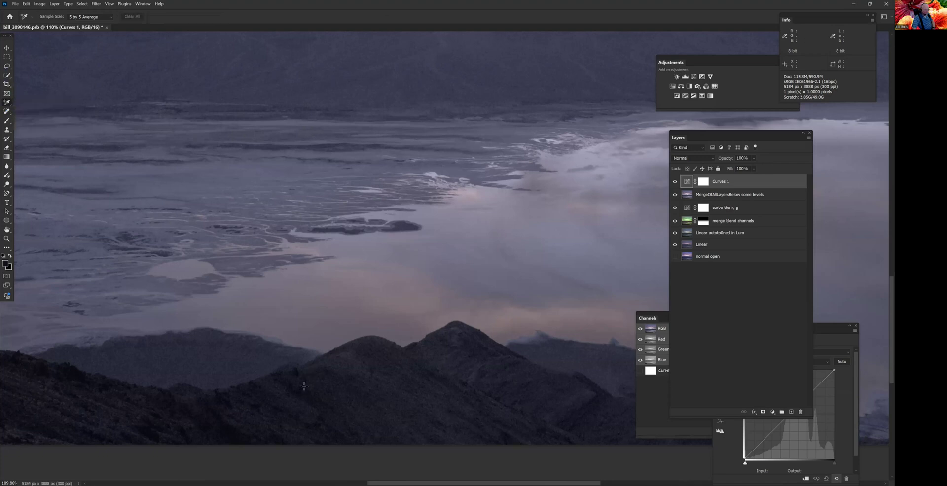
left_click(303, 395)
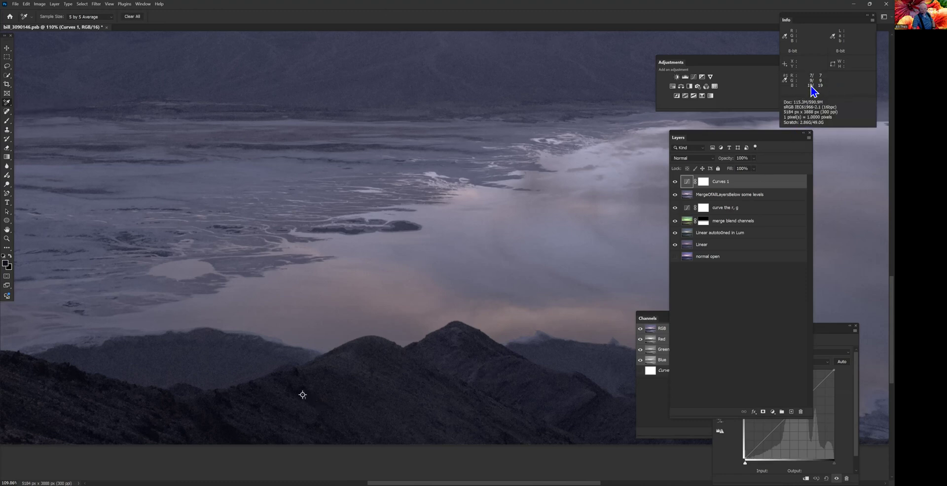
- Place a second sampler point in the blue sky patch and a third on the darkest foreground slope at the image's left
scroll(323, 229, "up", 15)
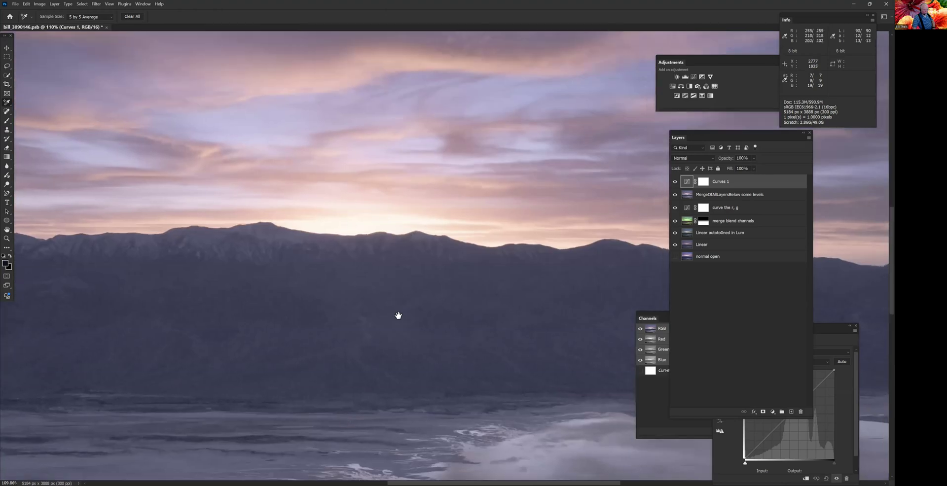
left_click(628, 212)
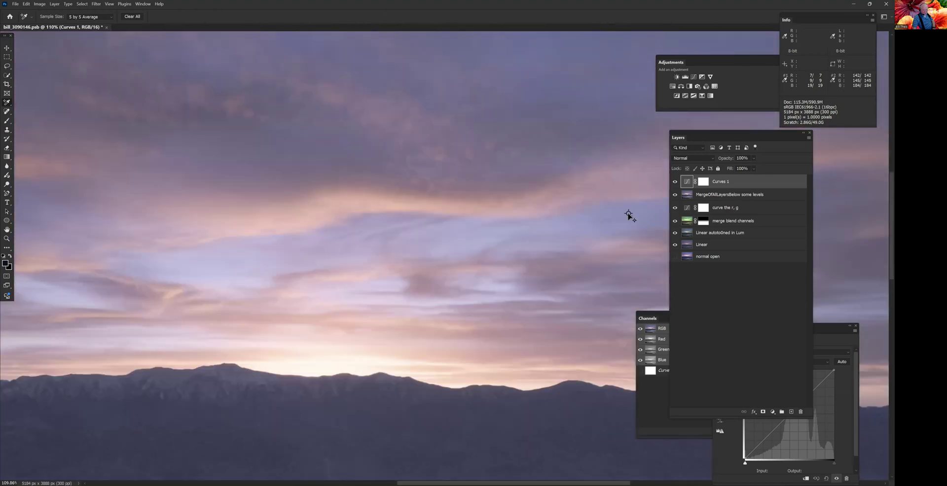
scroll(497, 238, "down", 2)
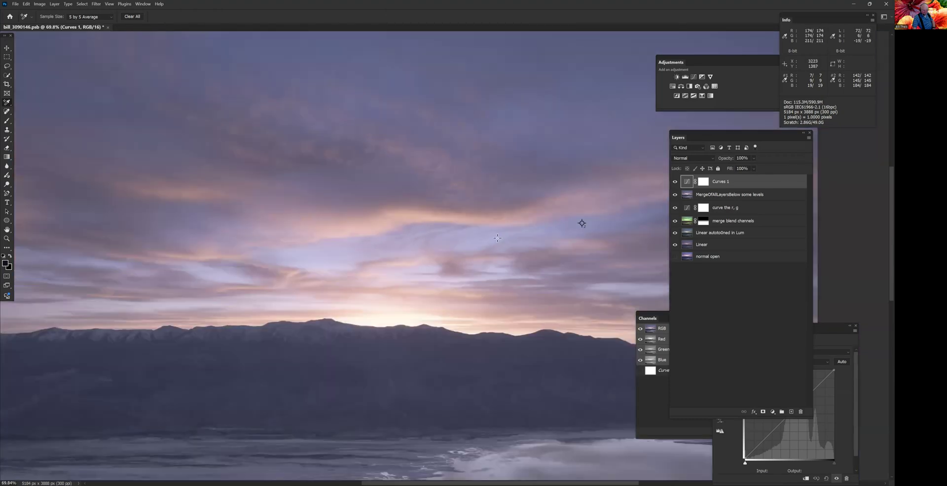
scroll(497, 238, "down", 8)
left_click_drag(518, 342, 499, 326)
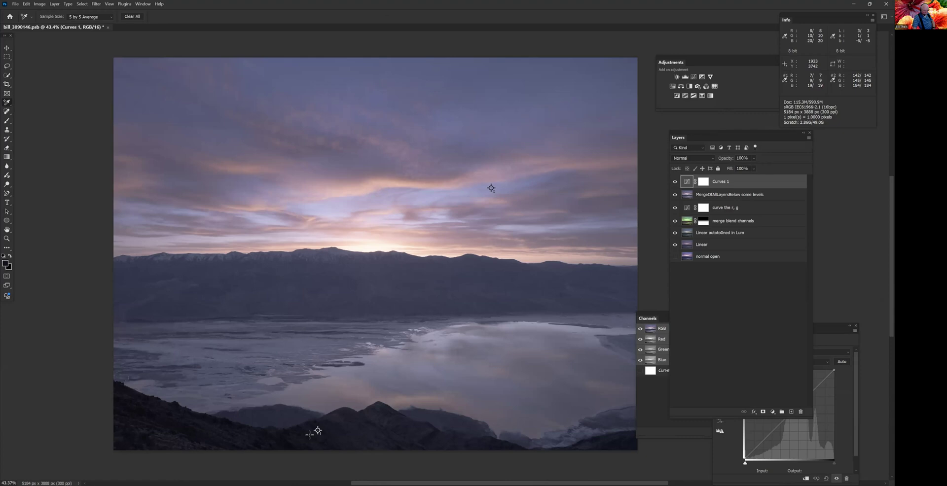
scroll(148, 414, "up", 4)
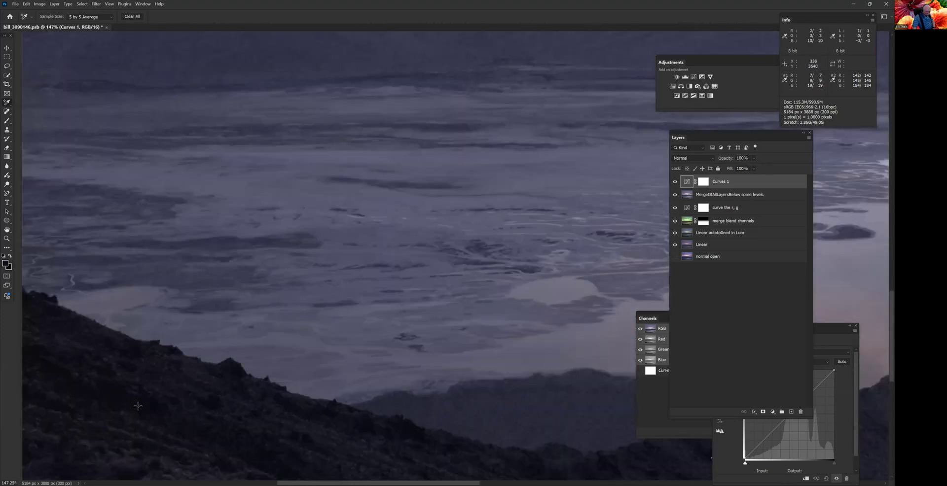
left_click(138, 406)
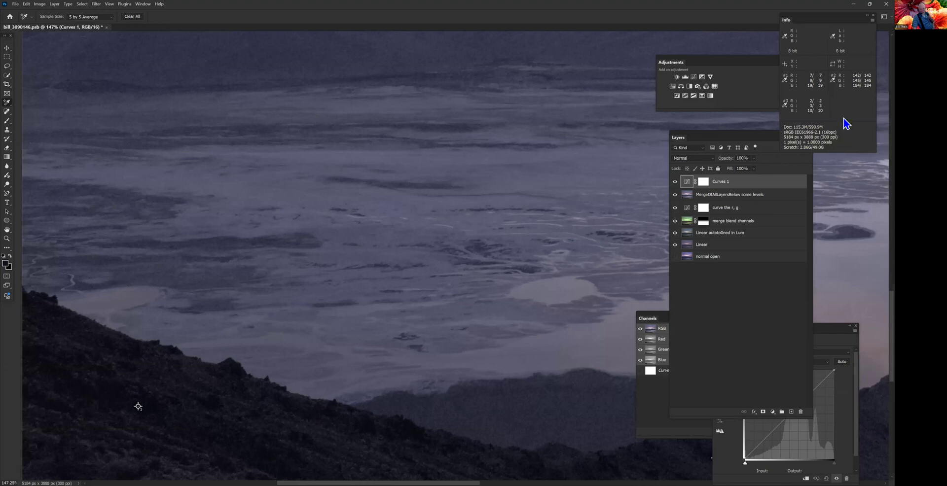
- Switch the read-outs of all three colour sampler points to Lab Color
left_click(785, 81)
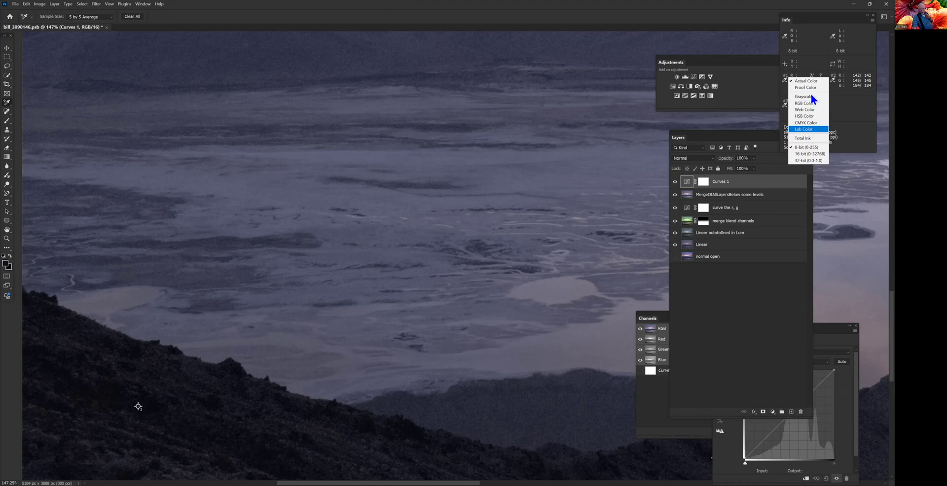
left_click(812, 130)
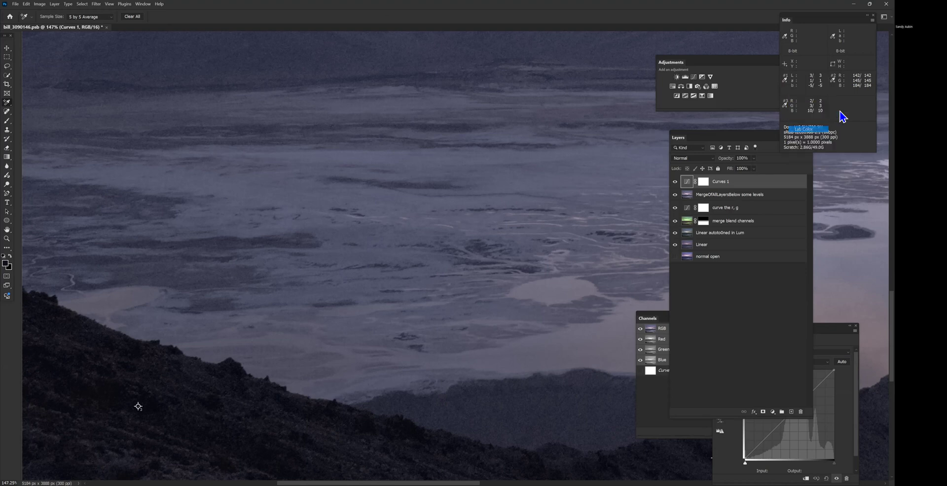
left_click(833, 80)
left_click(848, 132)
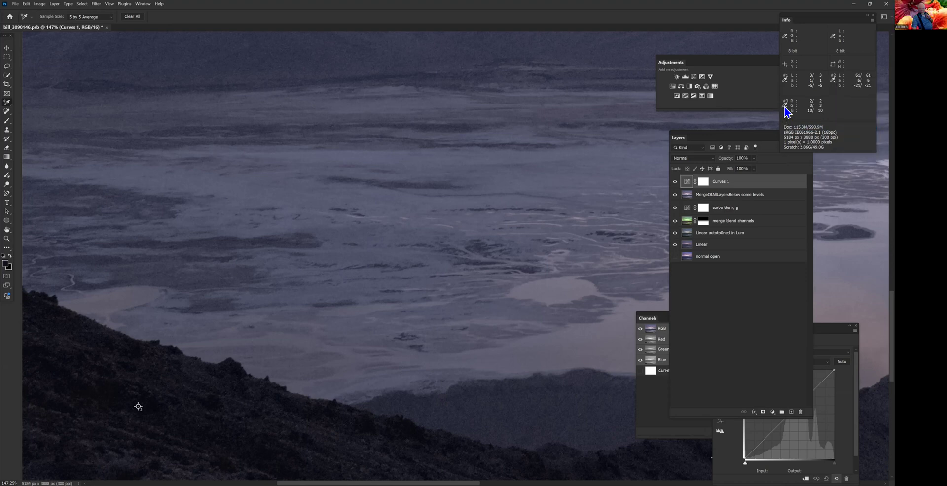
left_click(785, 106)
left_click(827, 153)
- Move the Curves settings over the image and pull the Blue channel's black endpoint in to input 97, output 100
left_click(821, 338)
left_click_drag(820, 337, 555, 128)
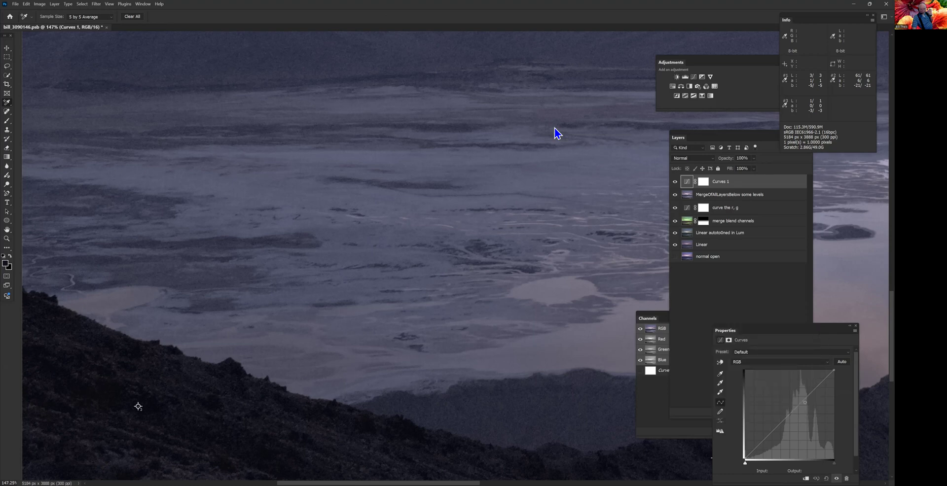
left_click(536, 159)
left_click(531, 184)
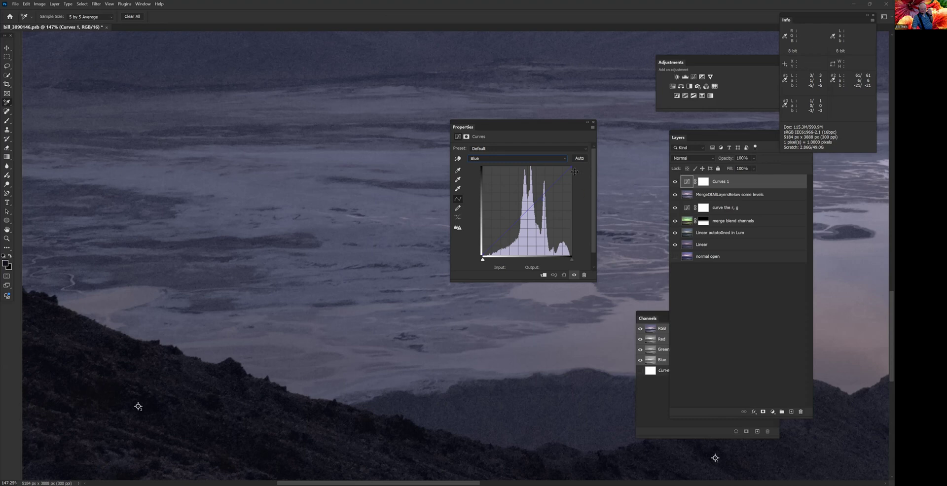
left_click_drag(572, 166, 570, 165)
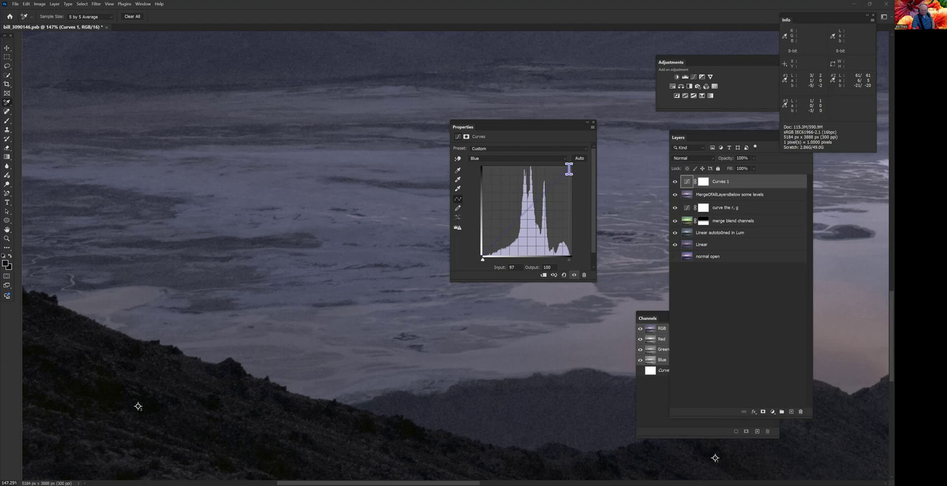
left_click_drag(571, 167, 578, 167)
left_click(496, 160)
left_click(497, 184)
left_click_drag(572, 169, 570, 166)
- Switch the Curves display options to Light (0-255), then back to Pigment/Ink %
left_click(593, 128)
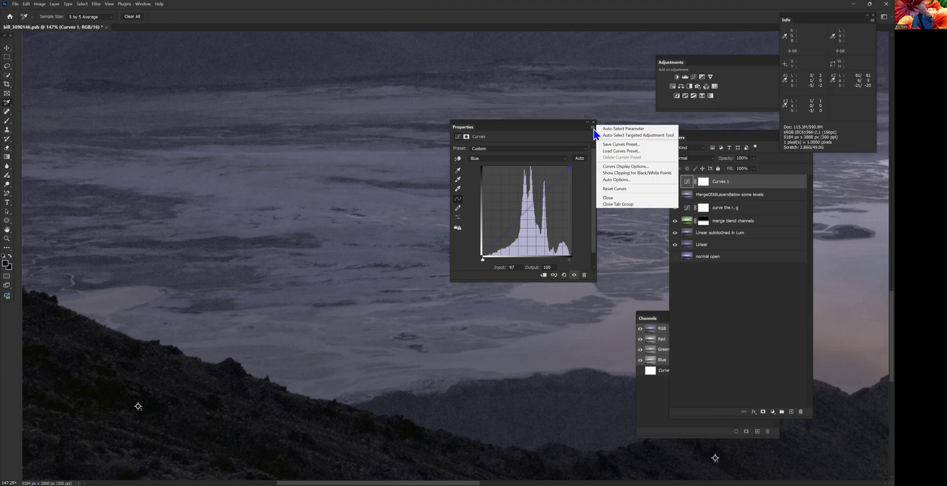
left_click(644, 165)
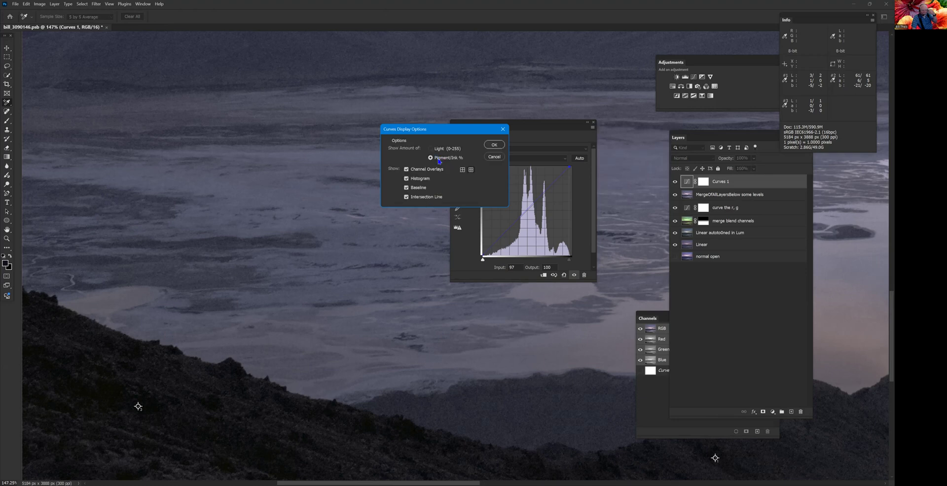
left_click(430, 149)
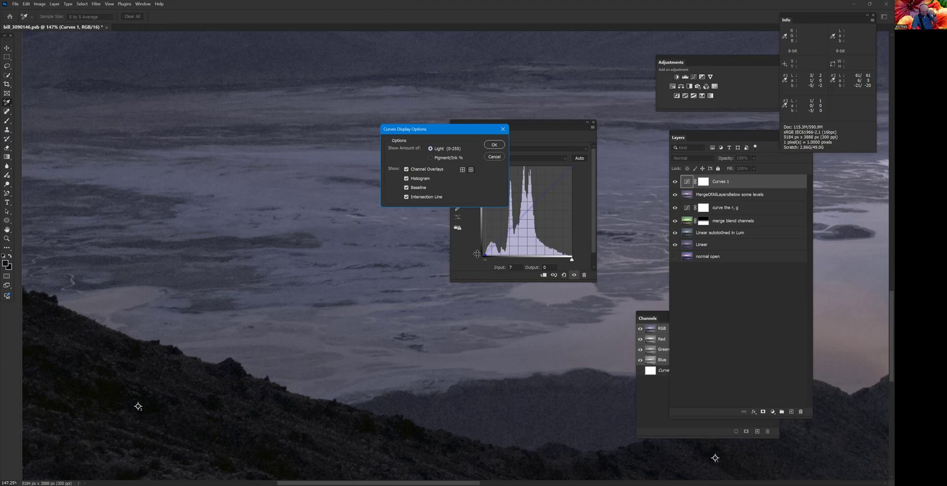
left_click(431, 158)
left_click(493, 146)
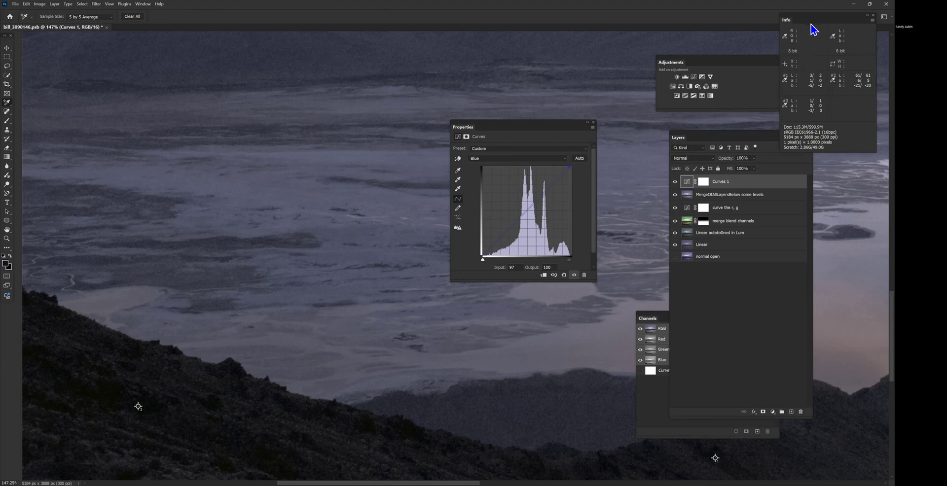
- Move the sampler read-outs over the image next to the Curves settings and view more of the foreground
left_click_drag(812, 20, 274, 144)
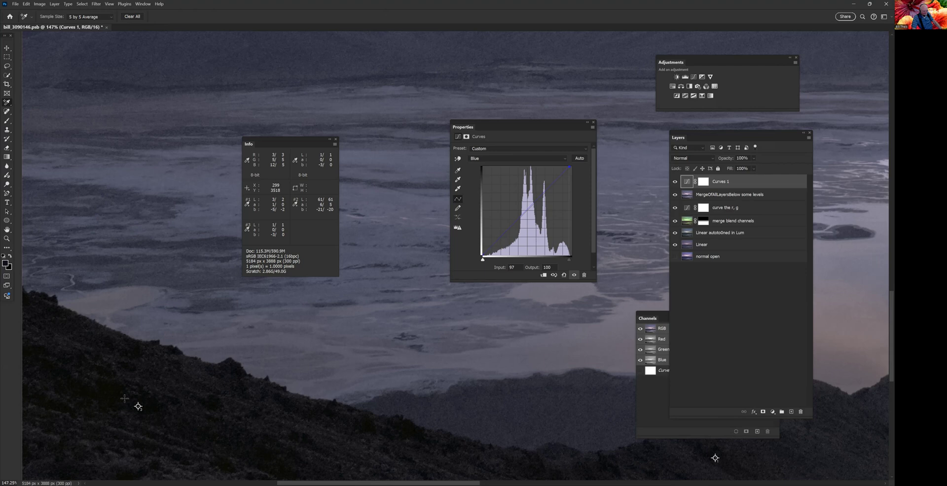
scroll(431, 319, "down", 3)
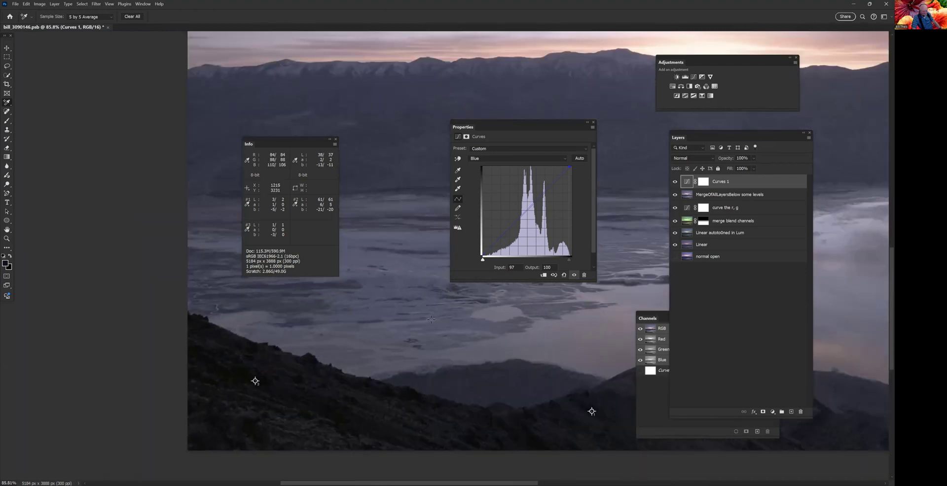
- Clear the view of the landscape by moving the sampler read-outs and the Curves settings off the middle of the image
scroll(431, 319, "down", 2)
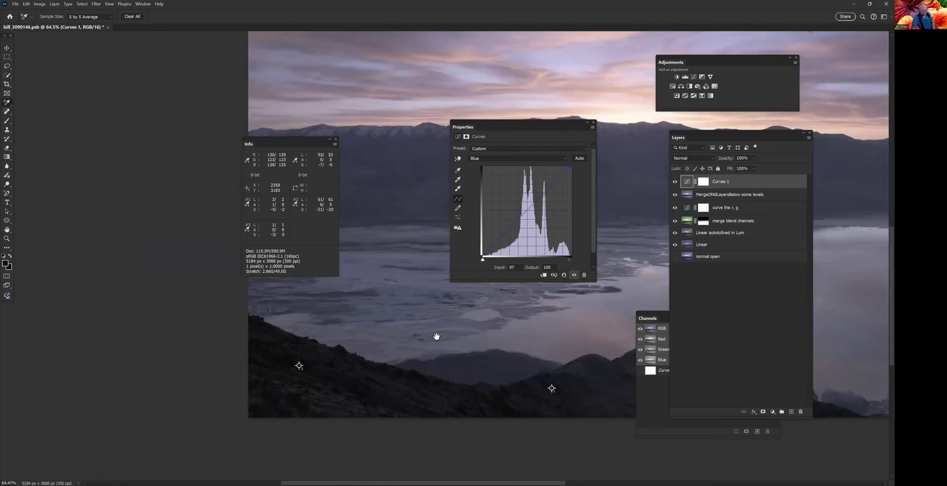
left_click_drag(436, 336, 391, 364)
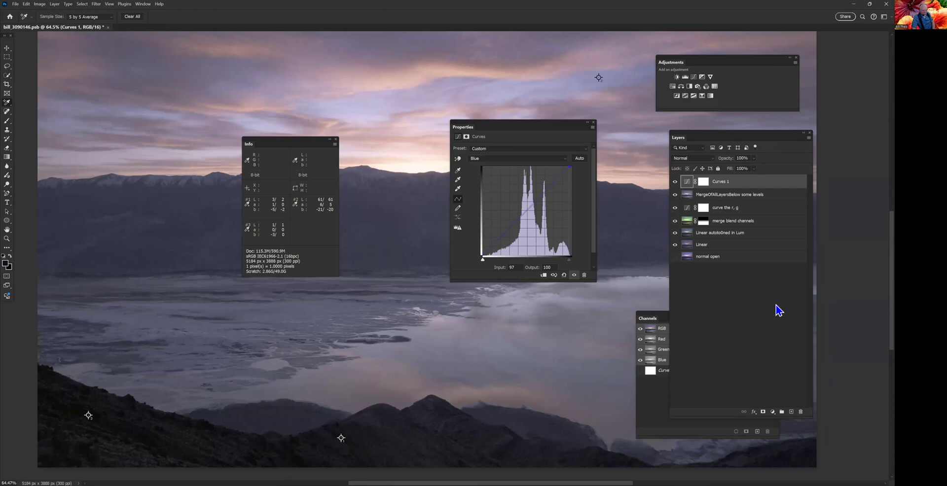
left_click_drag(289, 139, 776, 305)
left_click_drag(542, 127, 824, 258)
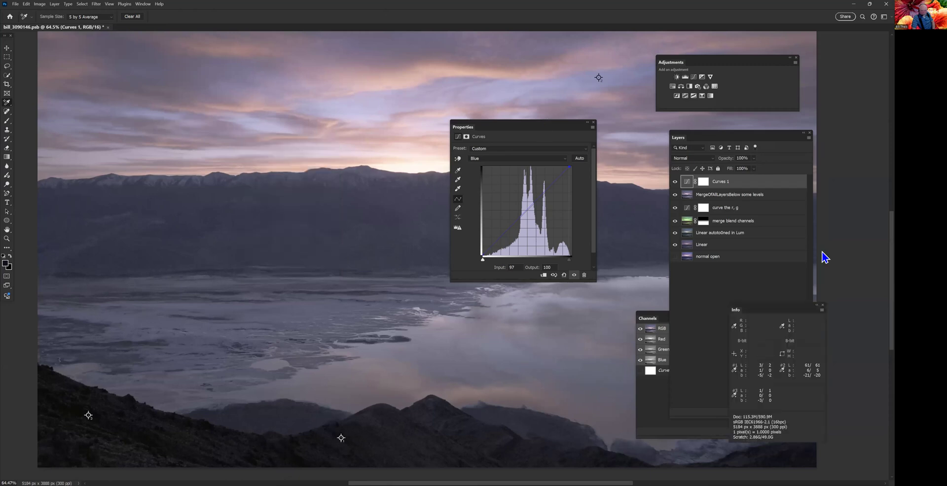
- Compare the image with and without the Curves 1 layer, leaving the layer visible, and bring the sky into view
left_click(675, 183)
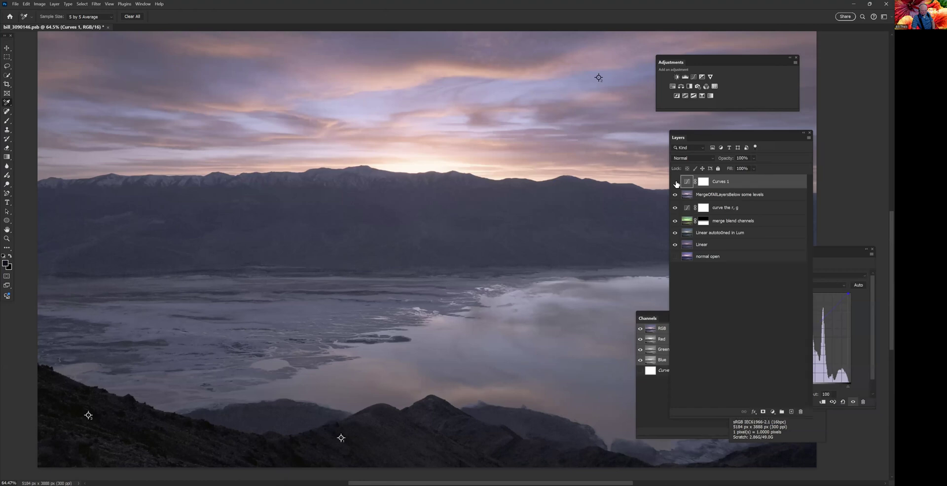
left_click(675, 183)
left_click_drag(587, 82, 526, 143)
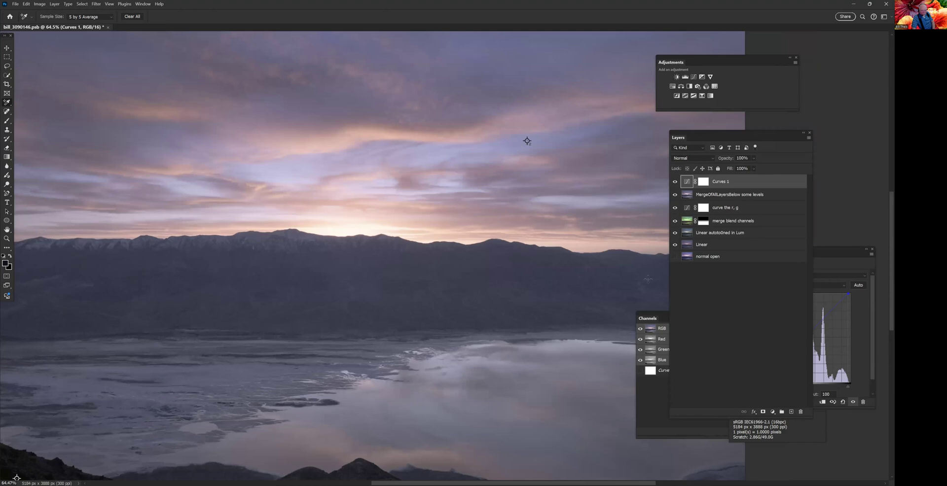
- Switch the Curves 1 adjustment to the Red channel and raise its white endpoint to input 0, output 2
left_click(833, 263)
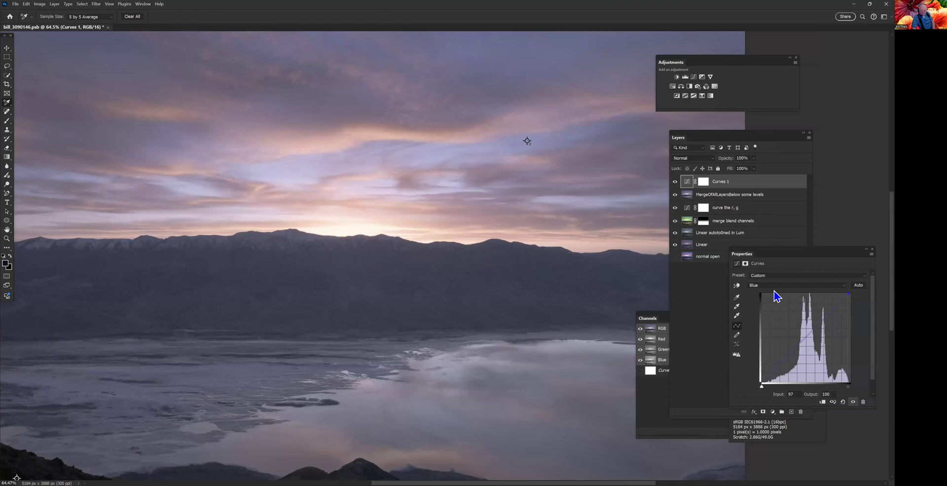
left_click(774, 287)
left_click(774, 297)
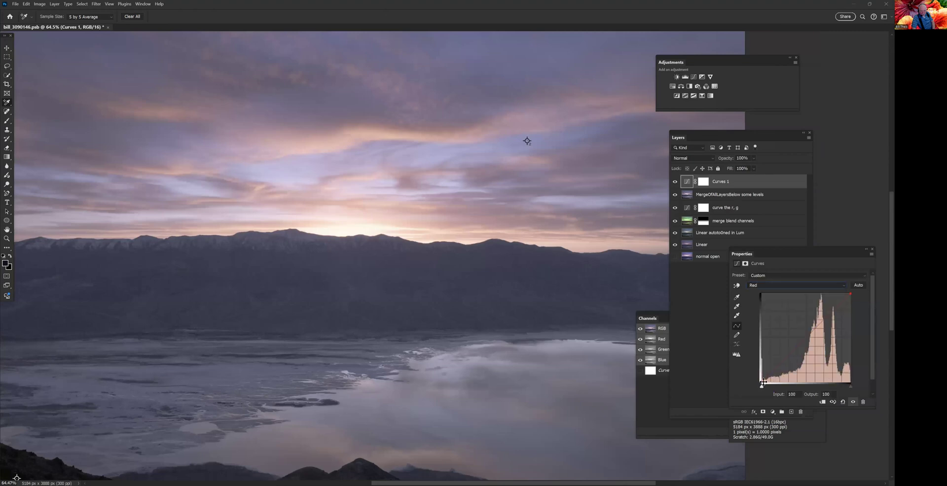
left_click_drag(761, 381, 760, 379)
- Restore the default panel layout by resetting the VeryClean workspace
left_click(763, 137)
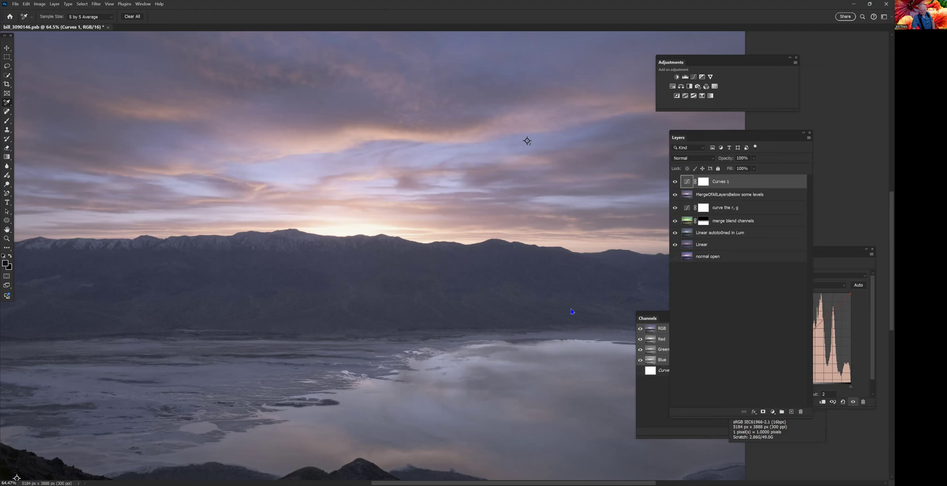
left_click_drag(797, 131, 838, 125)
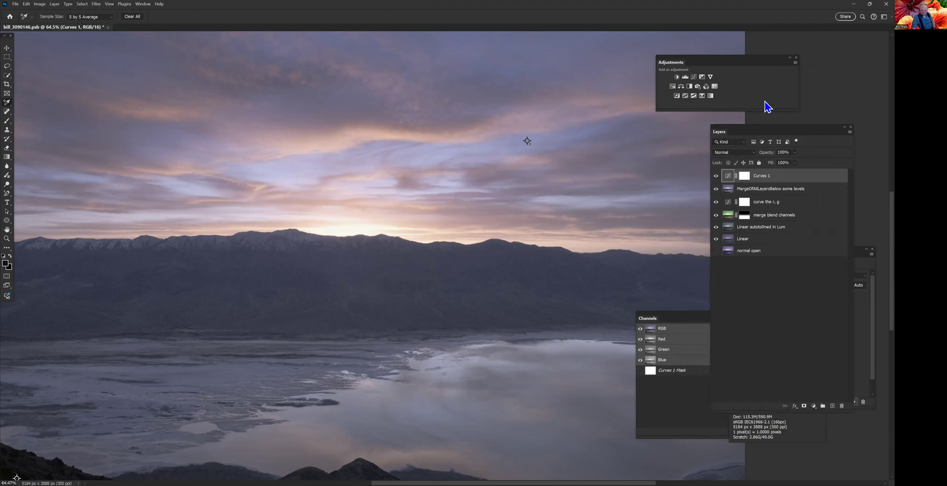
left_click(148, 5)
mouse_move(157, 19)
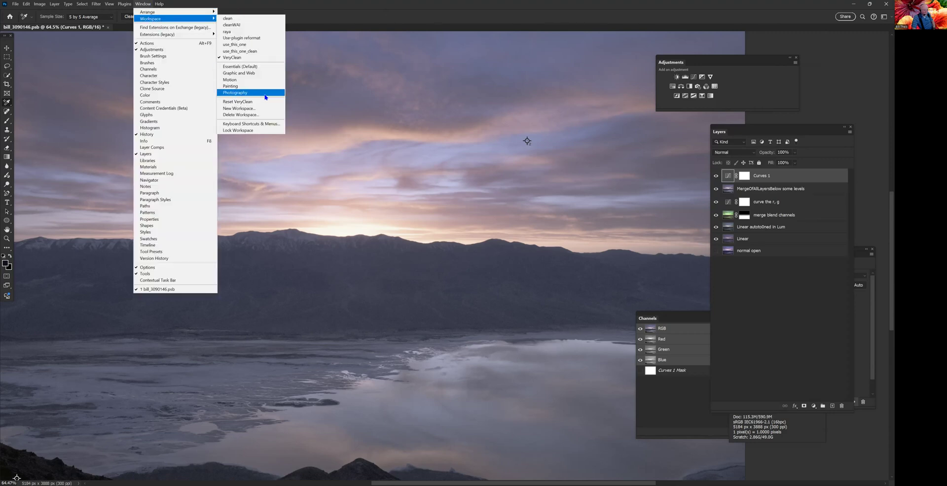
left_click(265, 102)
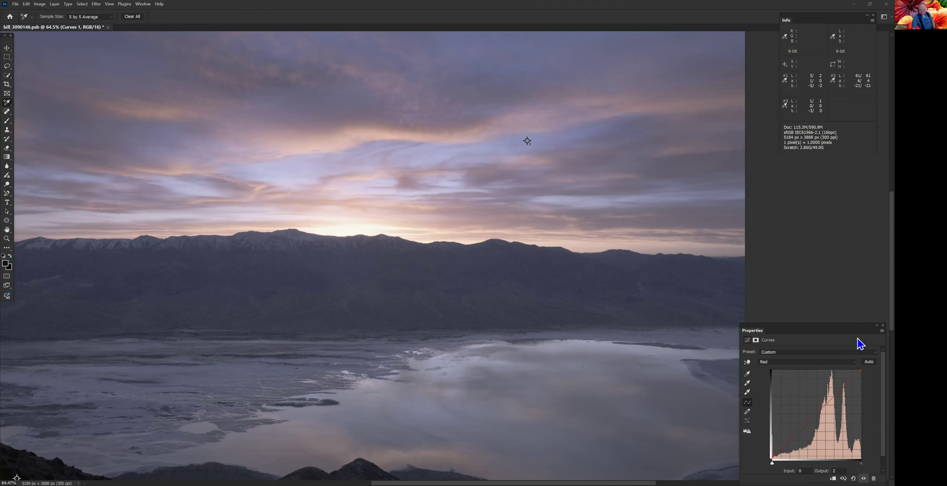
- Try pulling the Red channel's black endpoint in to input 96, output 100, and return it to the corner
left_click(860, 369)
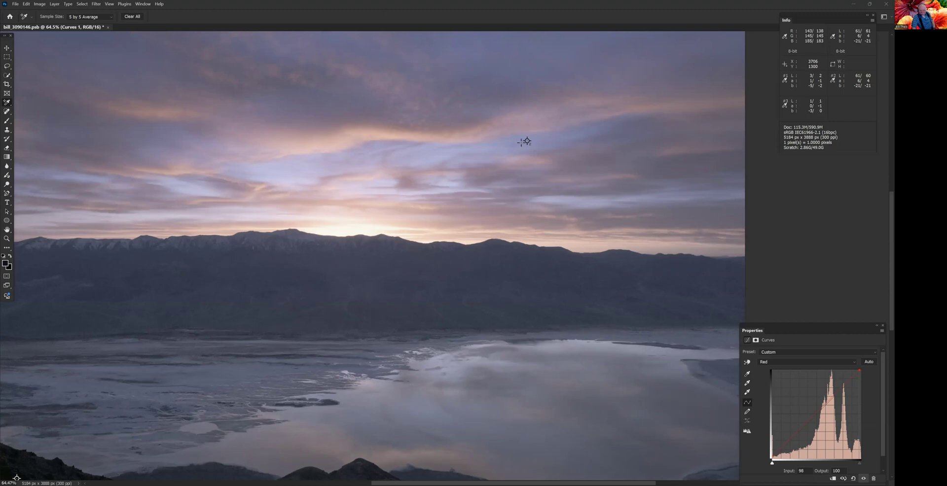
left_click_drag(860, 369, 857, 370)
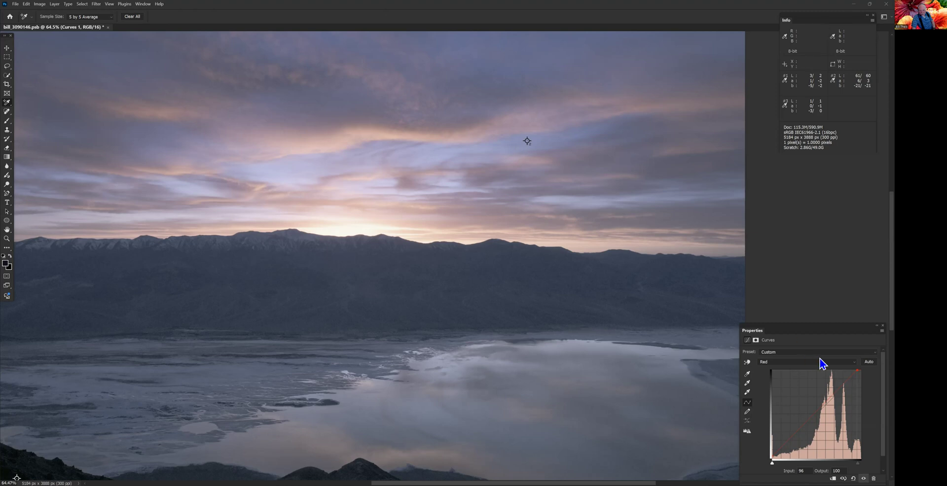
left_click_drag(857, 372, 869, 371)
- Raise the Red channel's white endpoint in small stages to input 0, output 13
left_click_drag(772, 458, 772, 456)
left_click_drag(772, 454, 771, 449)
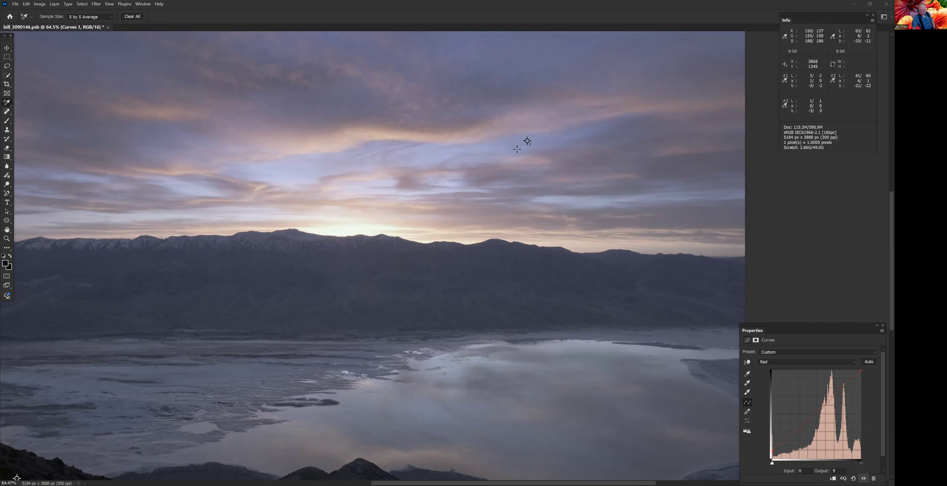
left_click_drag(773, 449, 772, 444)
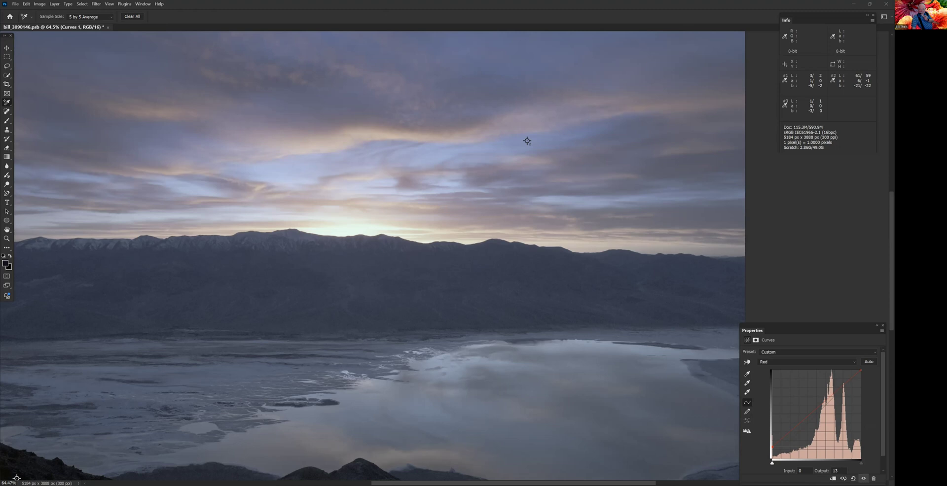
- Show the layer list and compare the image with and without the Curves 1 layer, leaving the layer visible
key("F7")
left_click(696, 227)
left_click(696, 225)
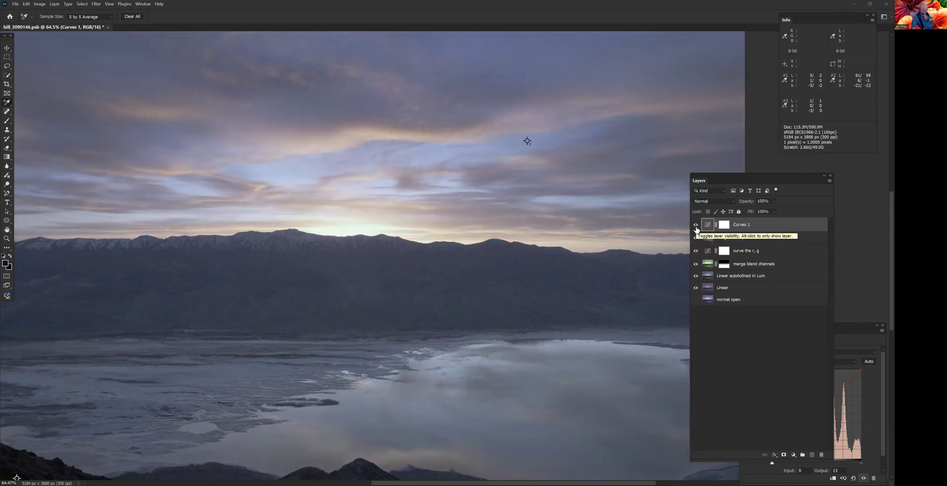
left_click(696, 226)
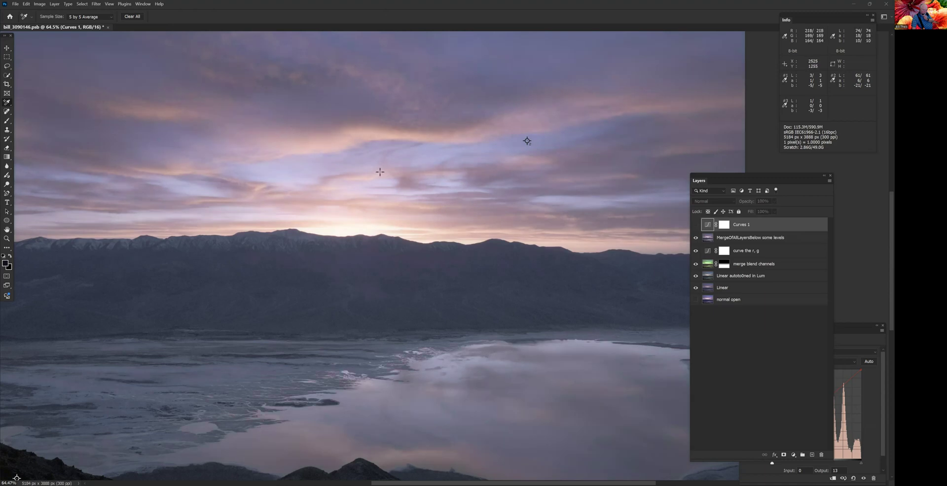
left_click(696, 225)
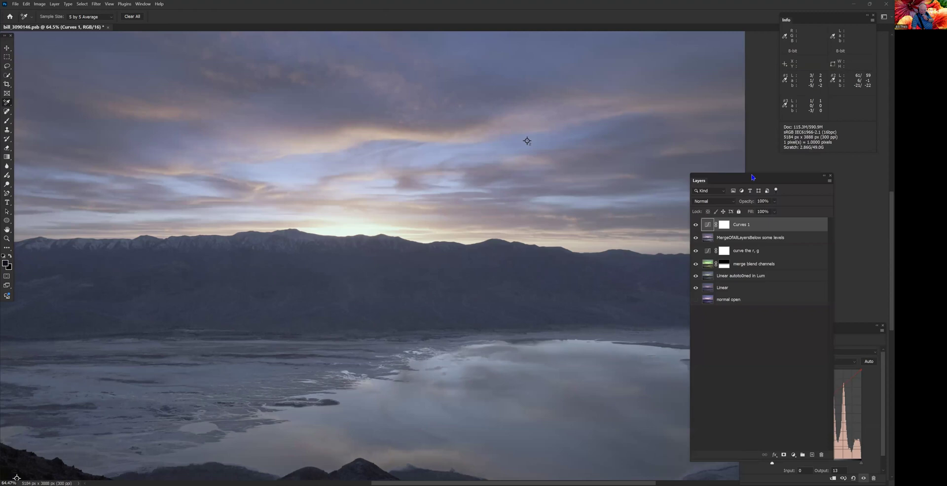
- Move the layer list clear of the Curves settings and lower the Red channel's white endpoint to input 0, output 6
left_click_drag(718, 180, 623, 49)
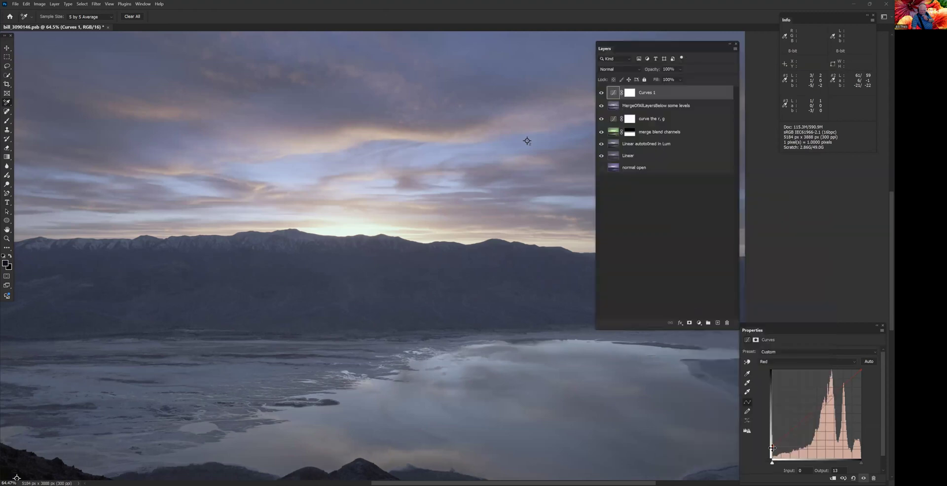
left_click_drag(772, 448, 771, 449)
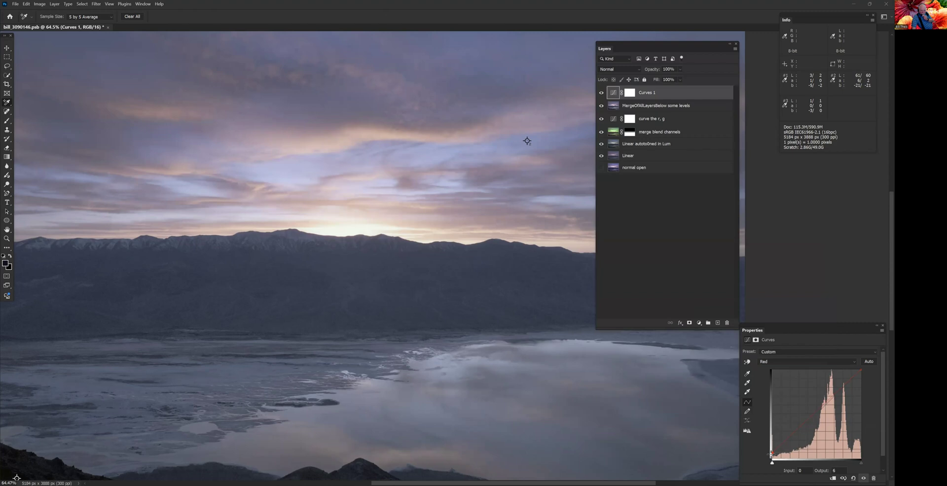